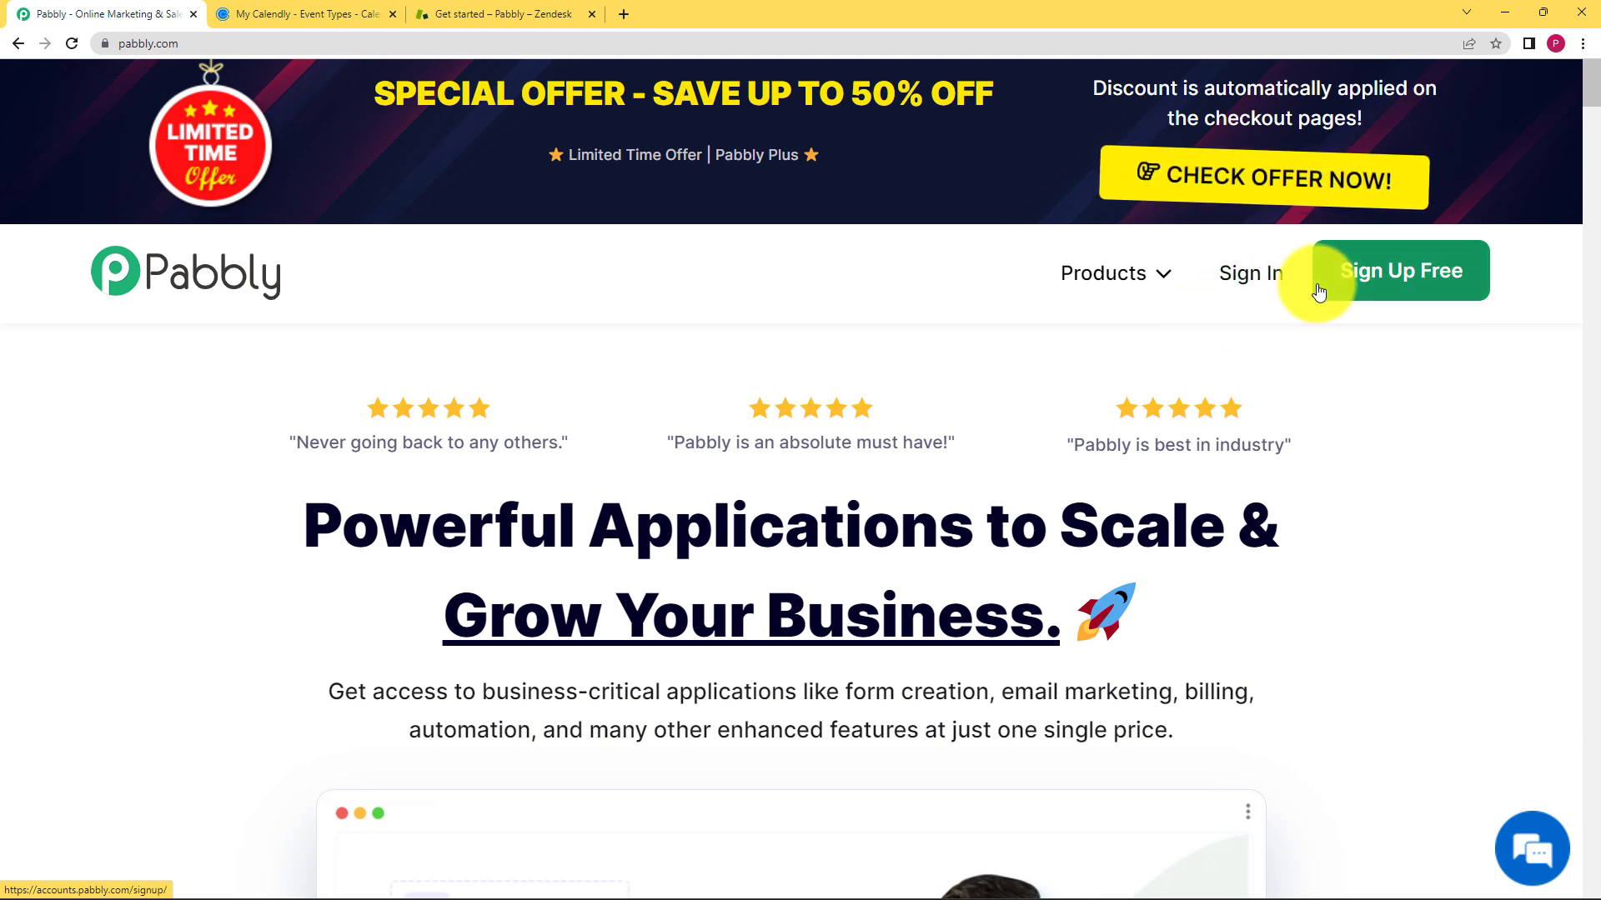
# - Sign in to Pabbly with Google and launch Pabbly Connect from the All Apps page
pyautogui.click(1250, 290)
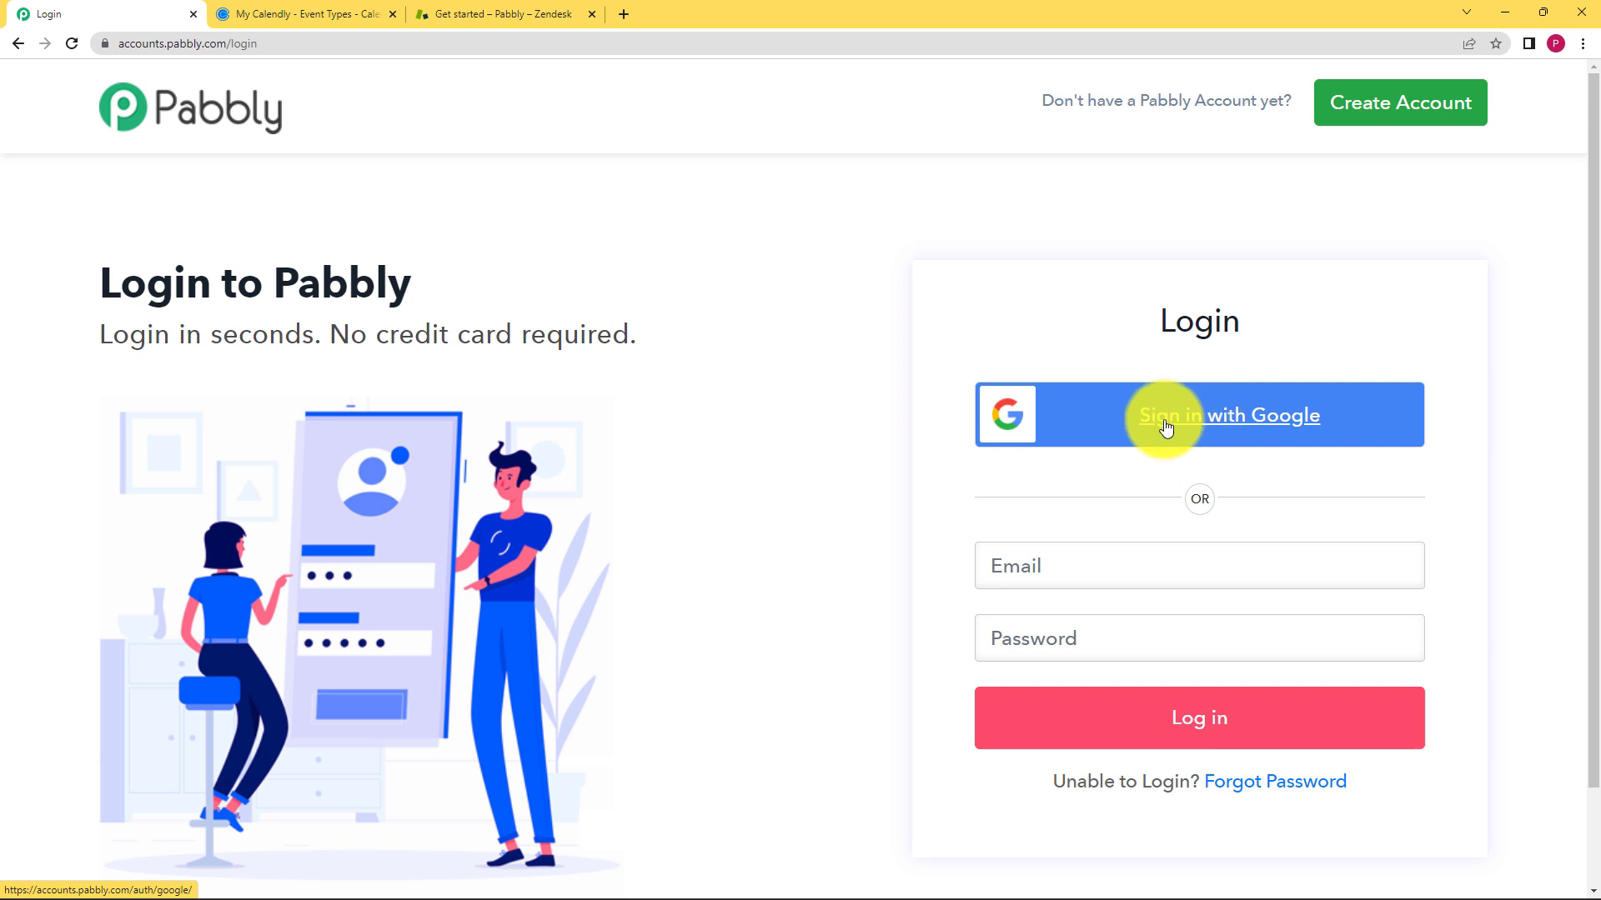
pyautogui.click(1166, 427)
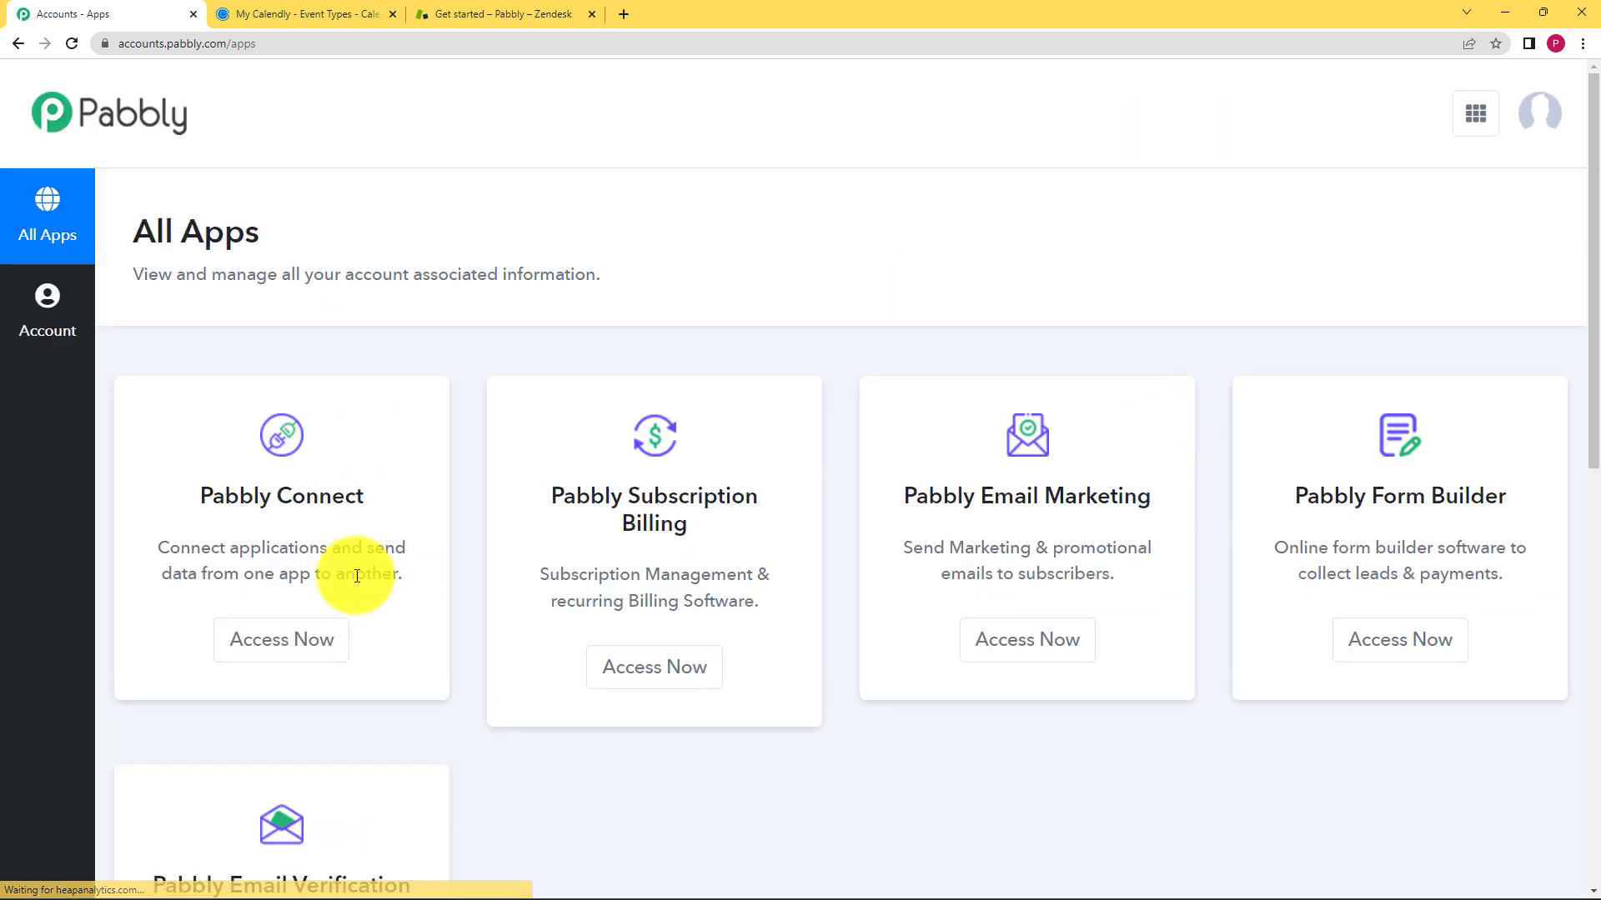
pyautogui.scroll(-3, 702, 430)
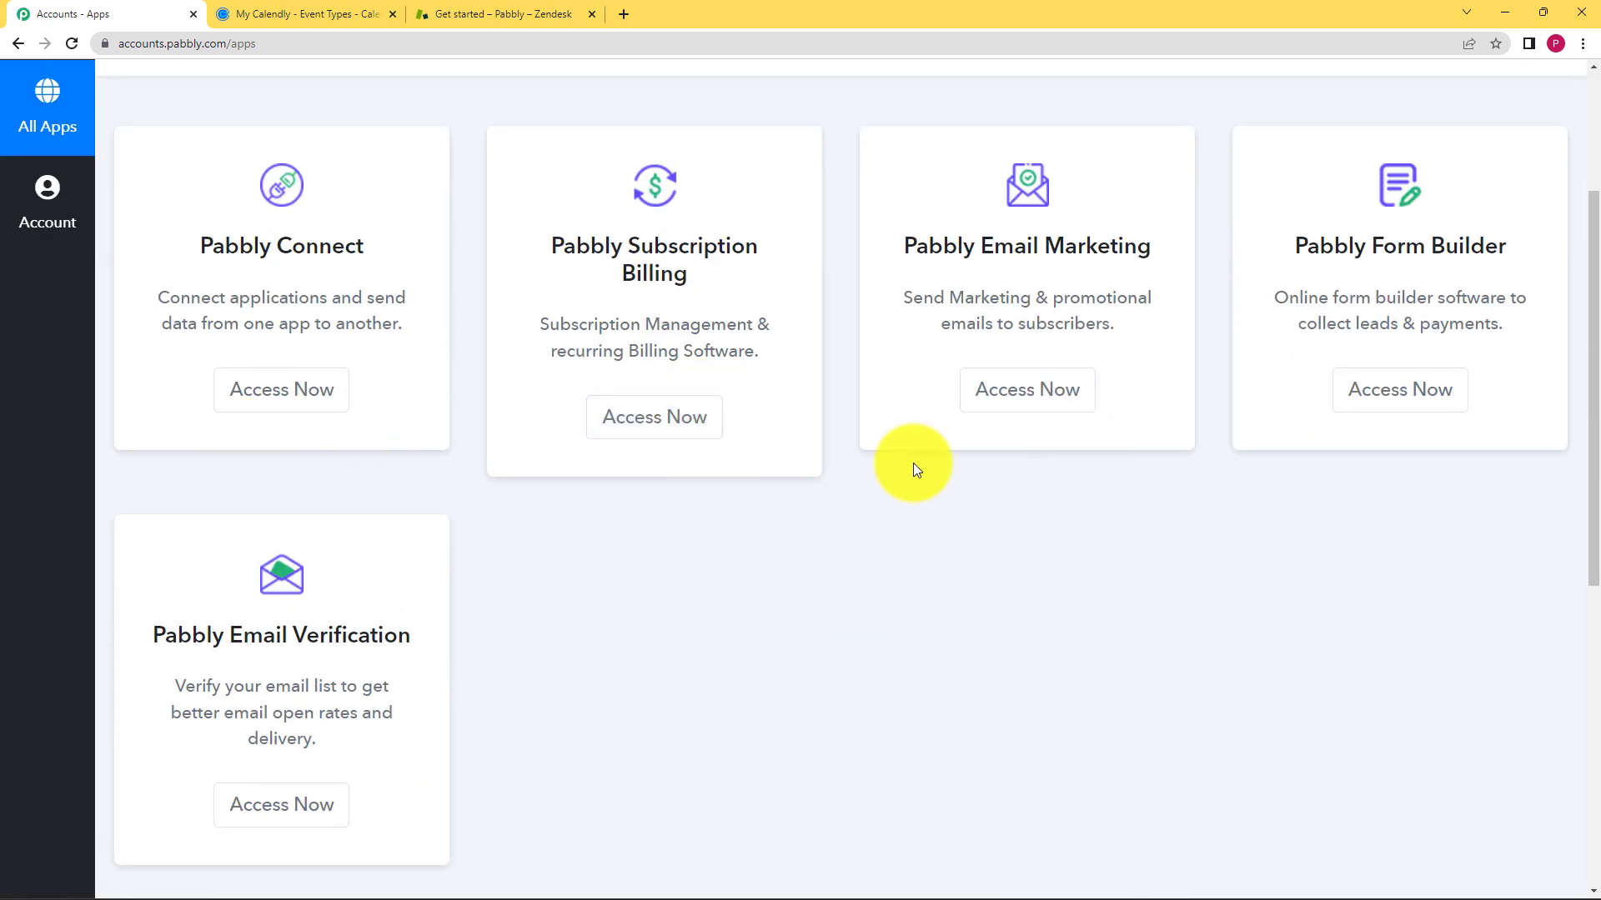
pyautogui.scroll(1, 898, 438)
pyautogui.scroll(1, 547, 420)
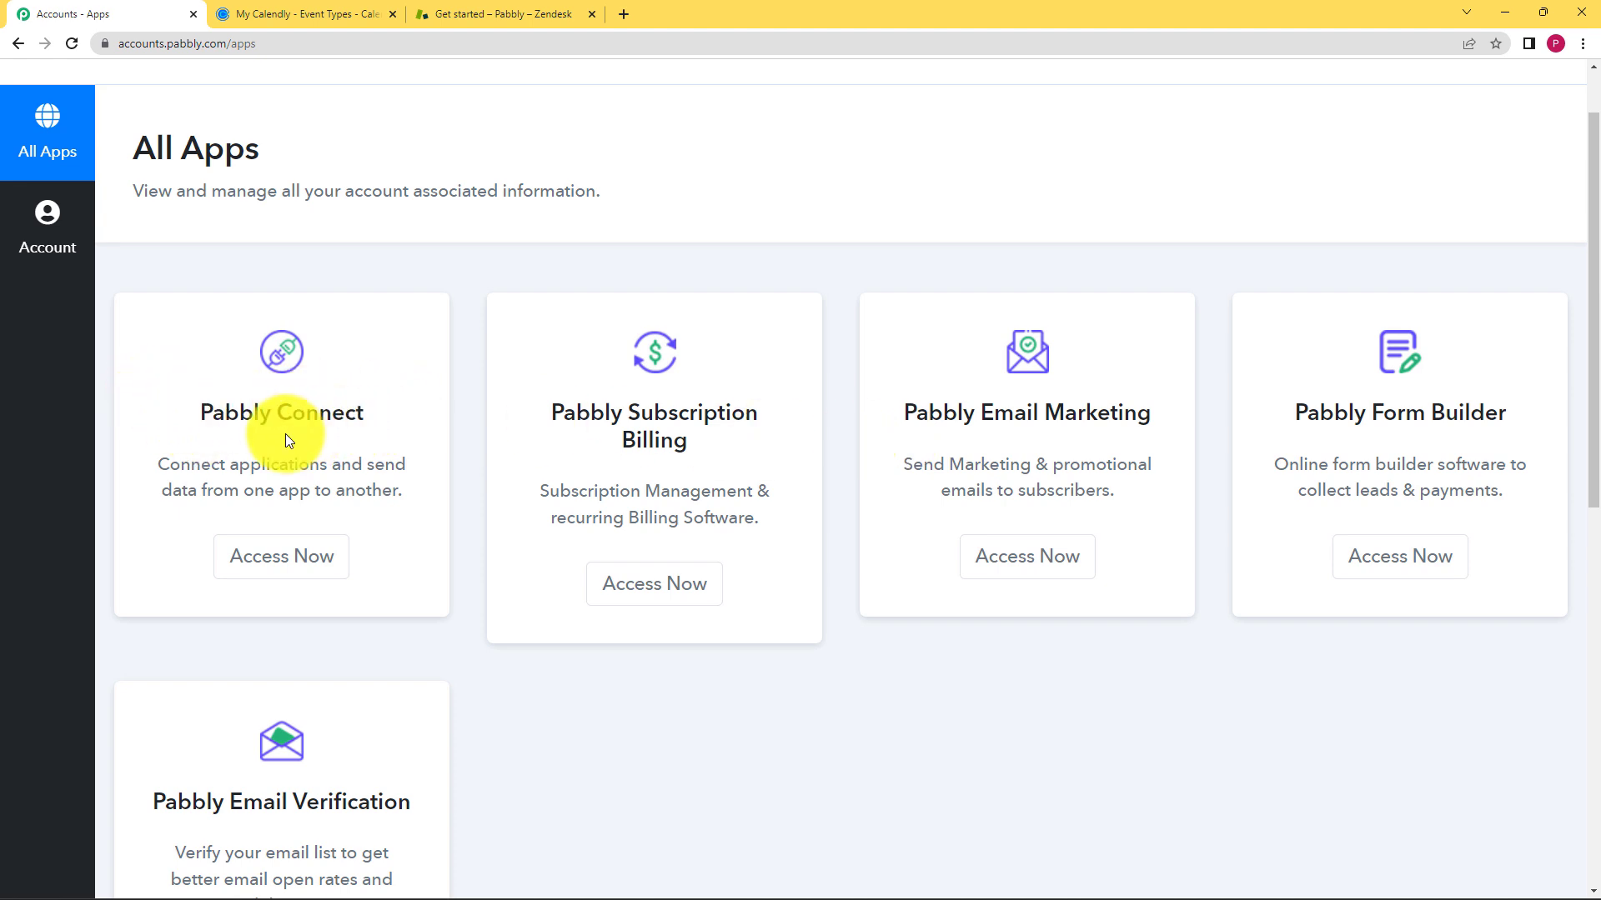
pyautogui.click(315, 559)
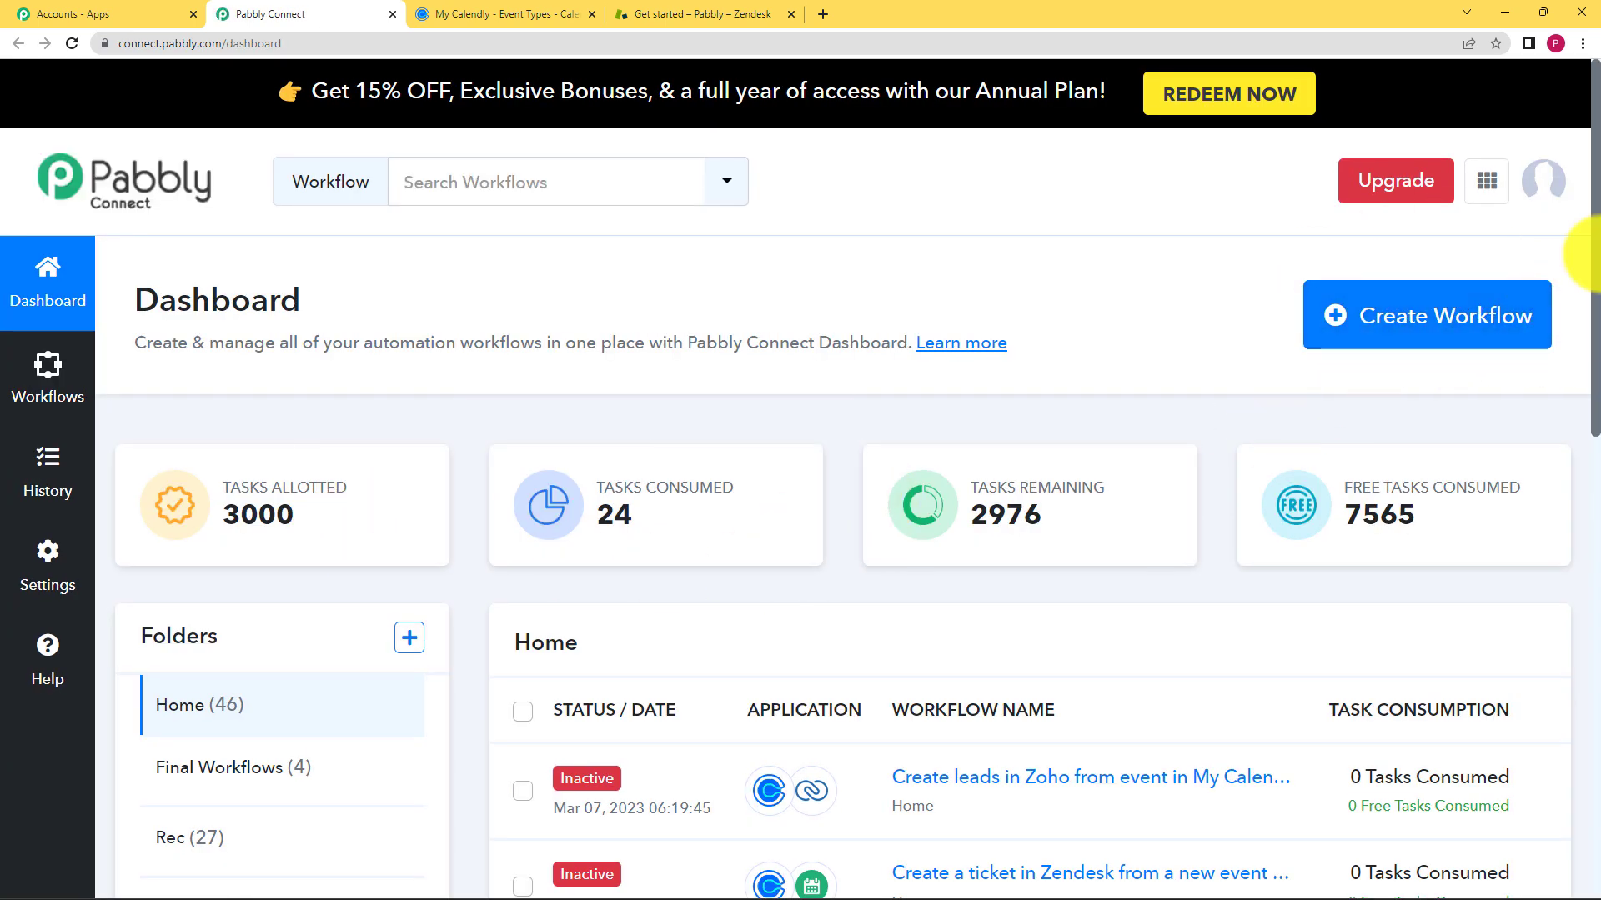
# - Create a workflow named 'Create Tickets in Zendesk for Calendly Event' and collapse its trigger step
pyautogui.click(1397, 333)
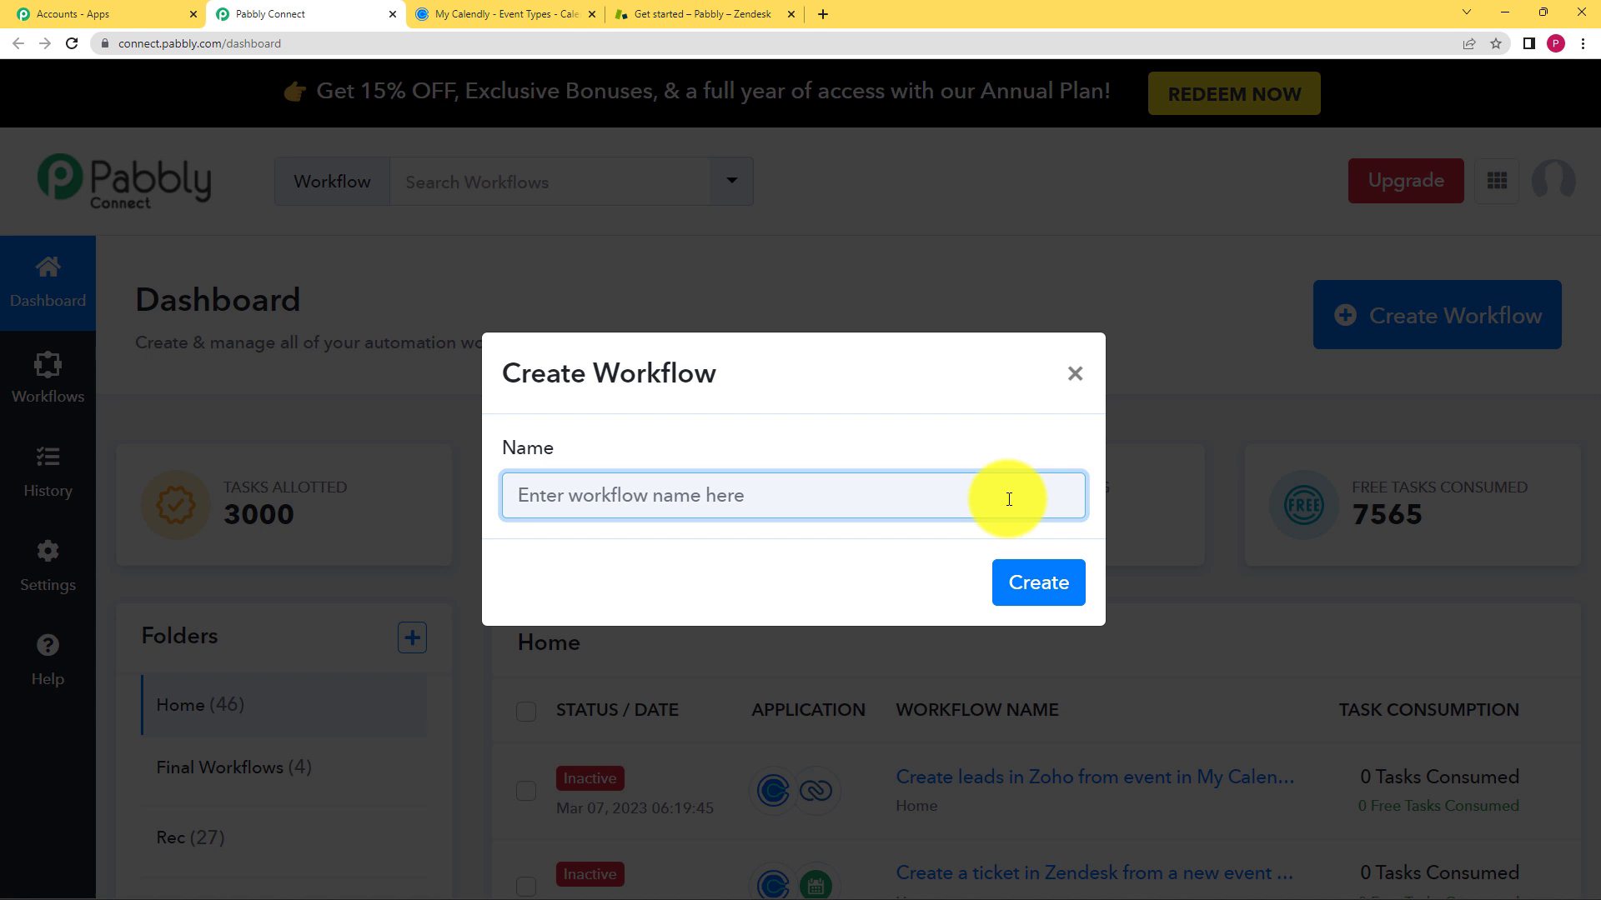
pyautogui.write('C')
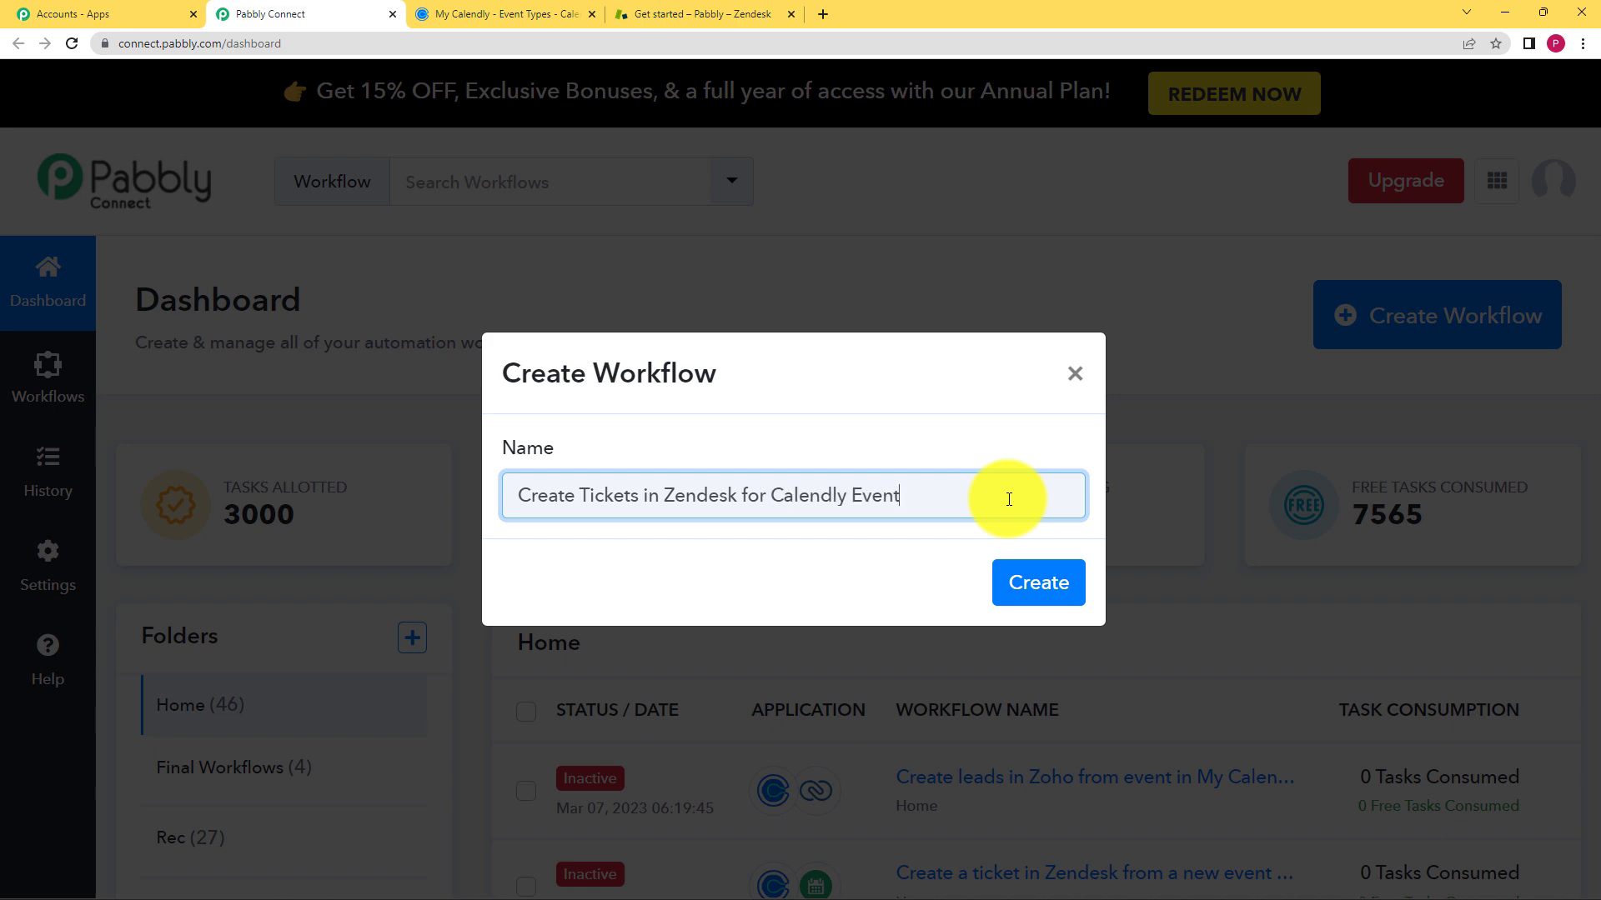
pyautogui.click(1036, 583)
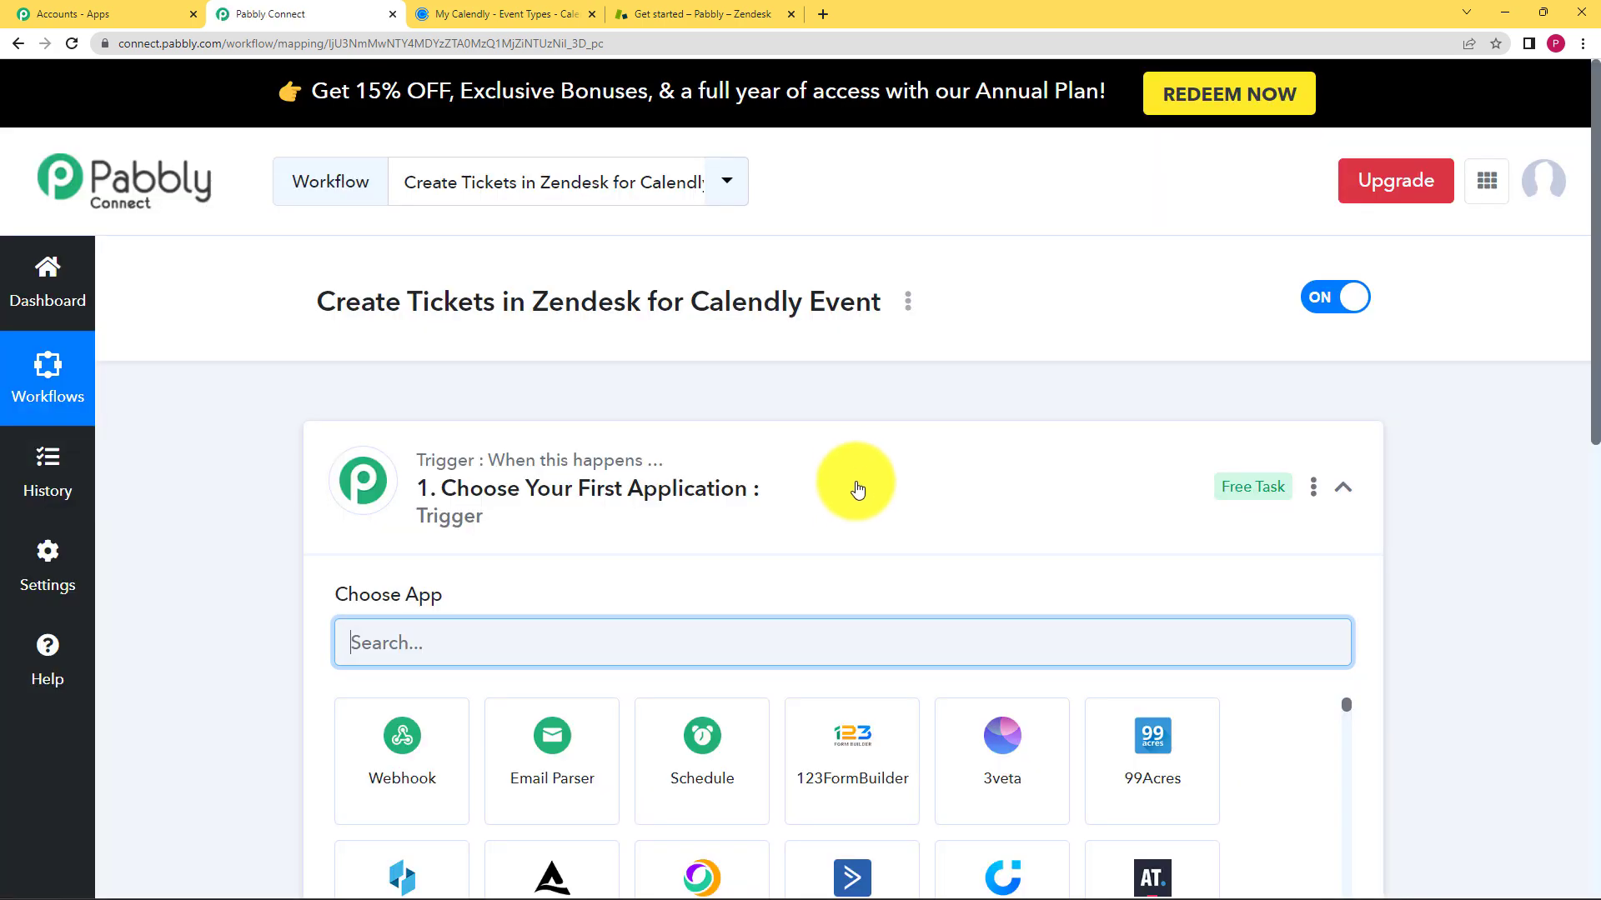
pyautogui.click(850, 475)
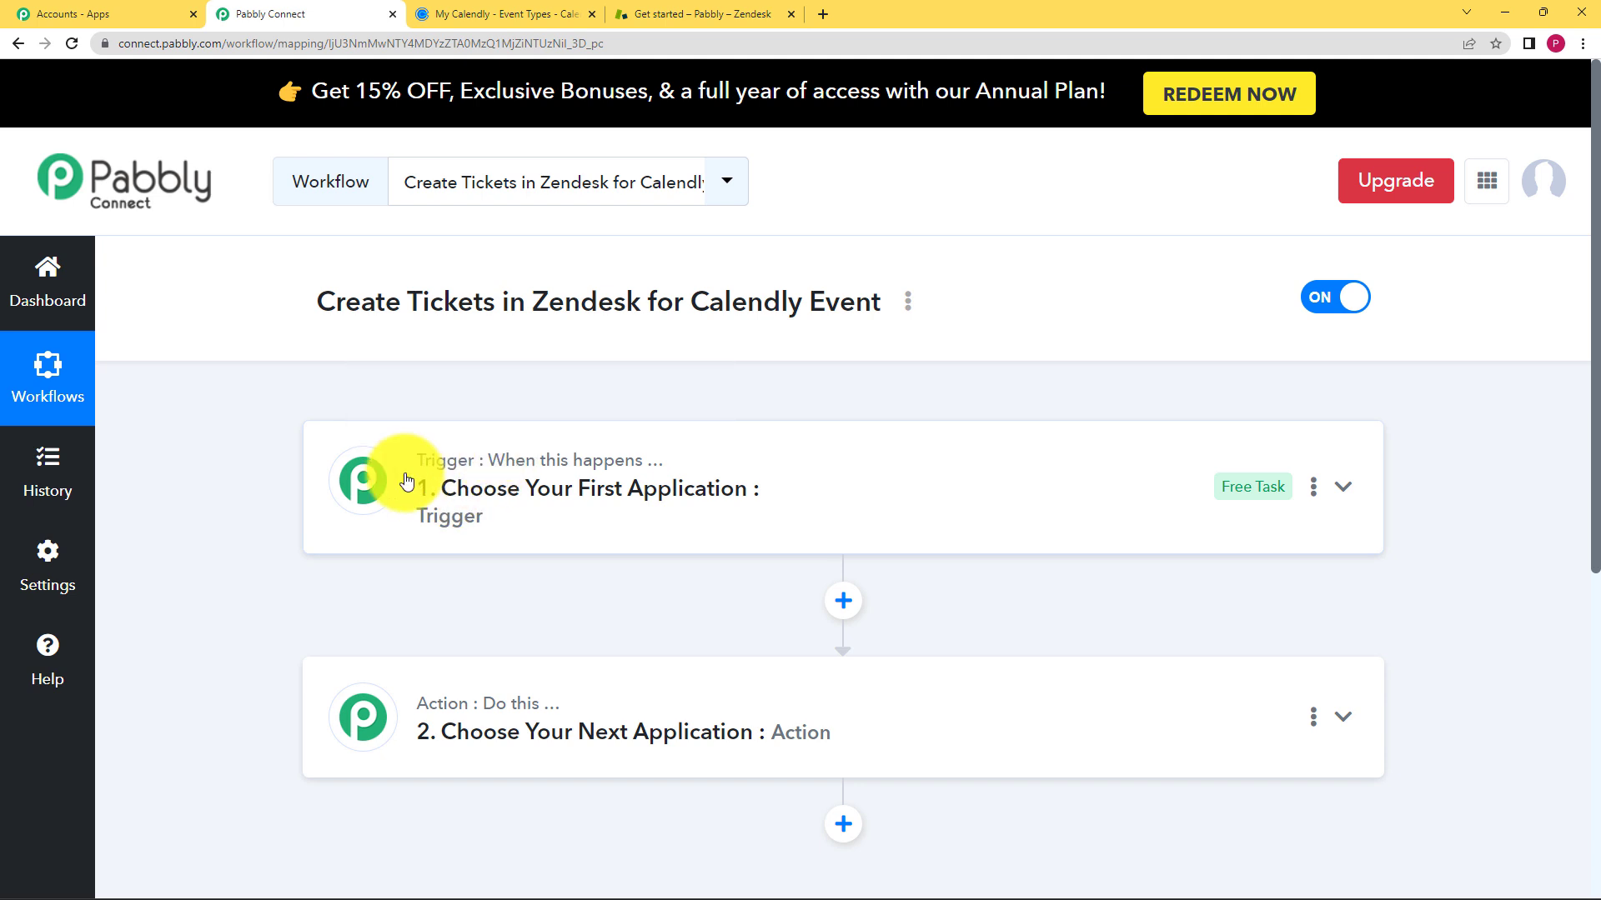
# - Search 'calen' and pick Calendly as the trigger app, then view Calendly's Event Types page
pyautogui.click(457, 486)
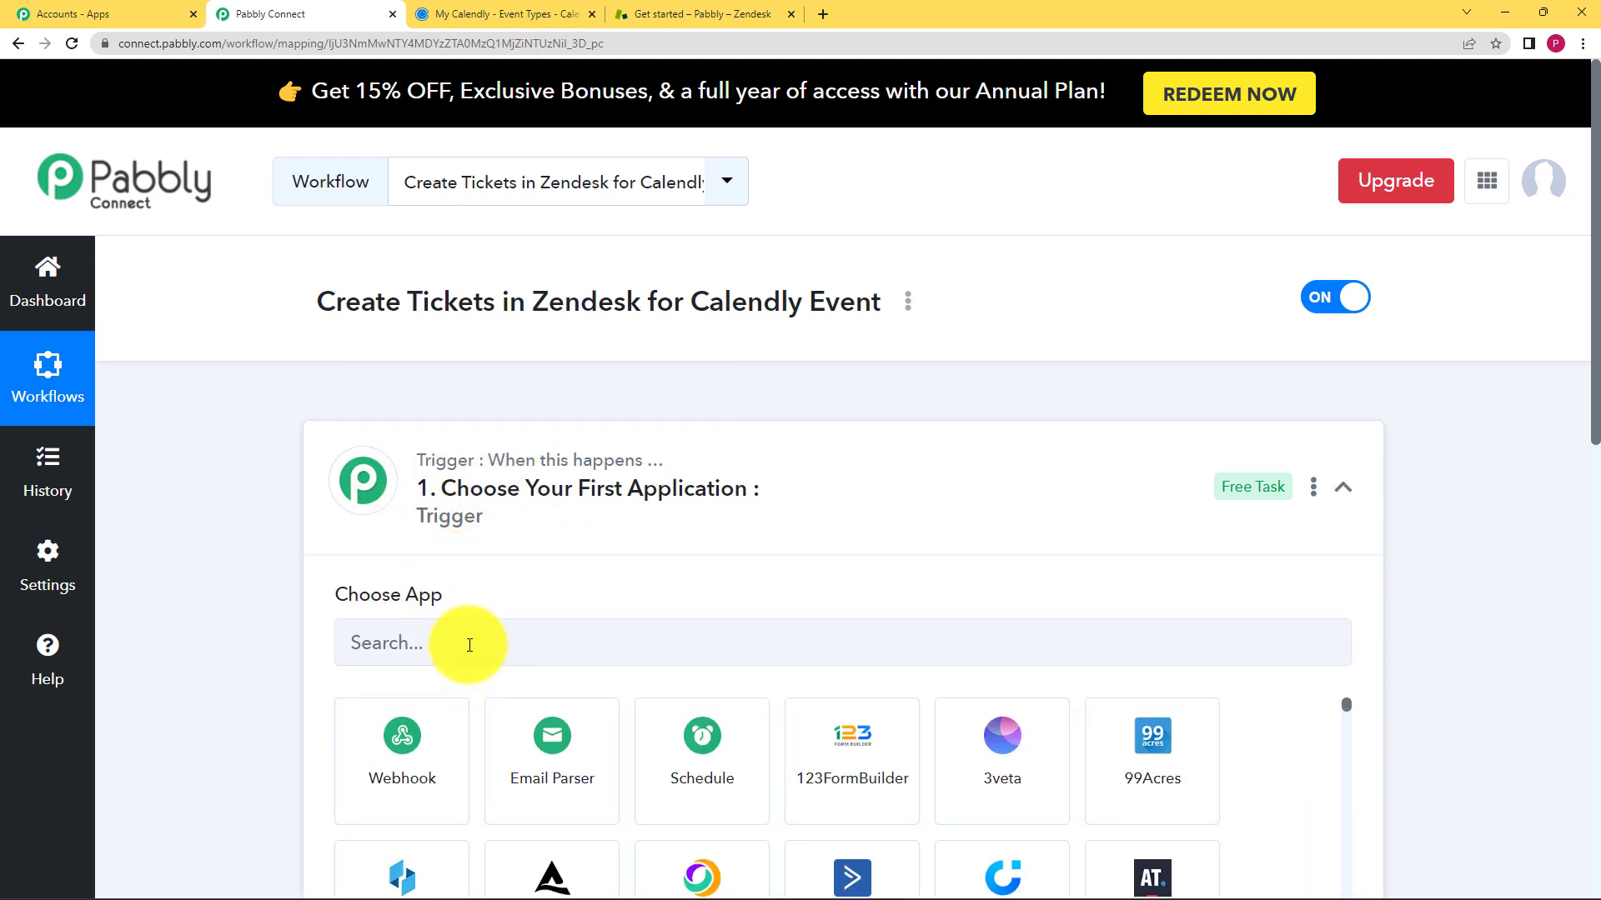
pyautogui.click(530, 511)
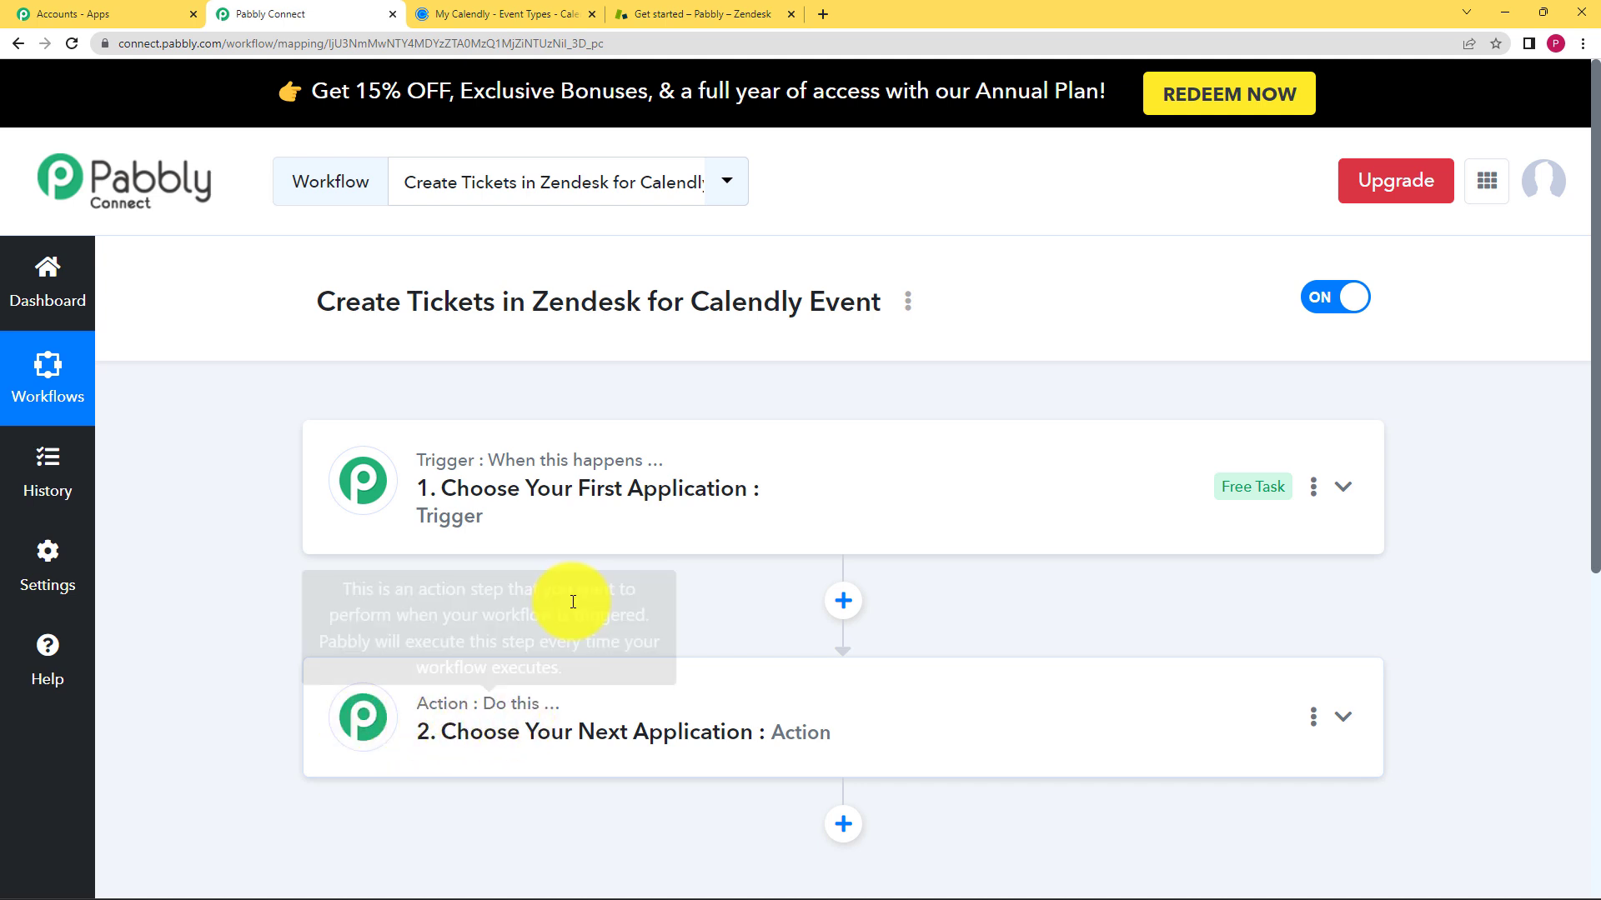
pyautogui.click(590, 523)
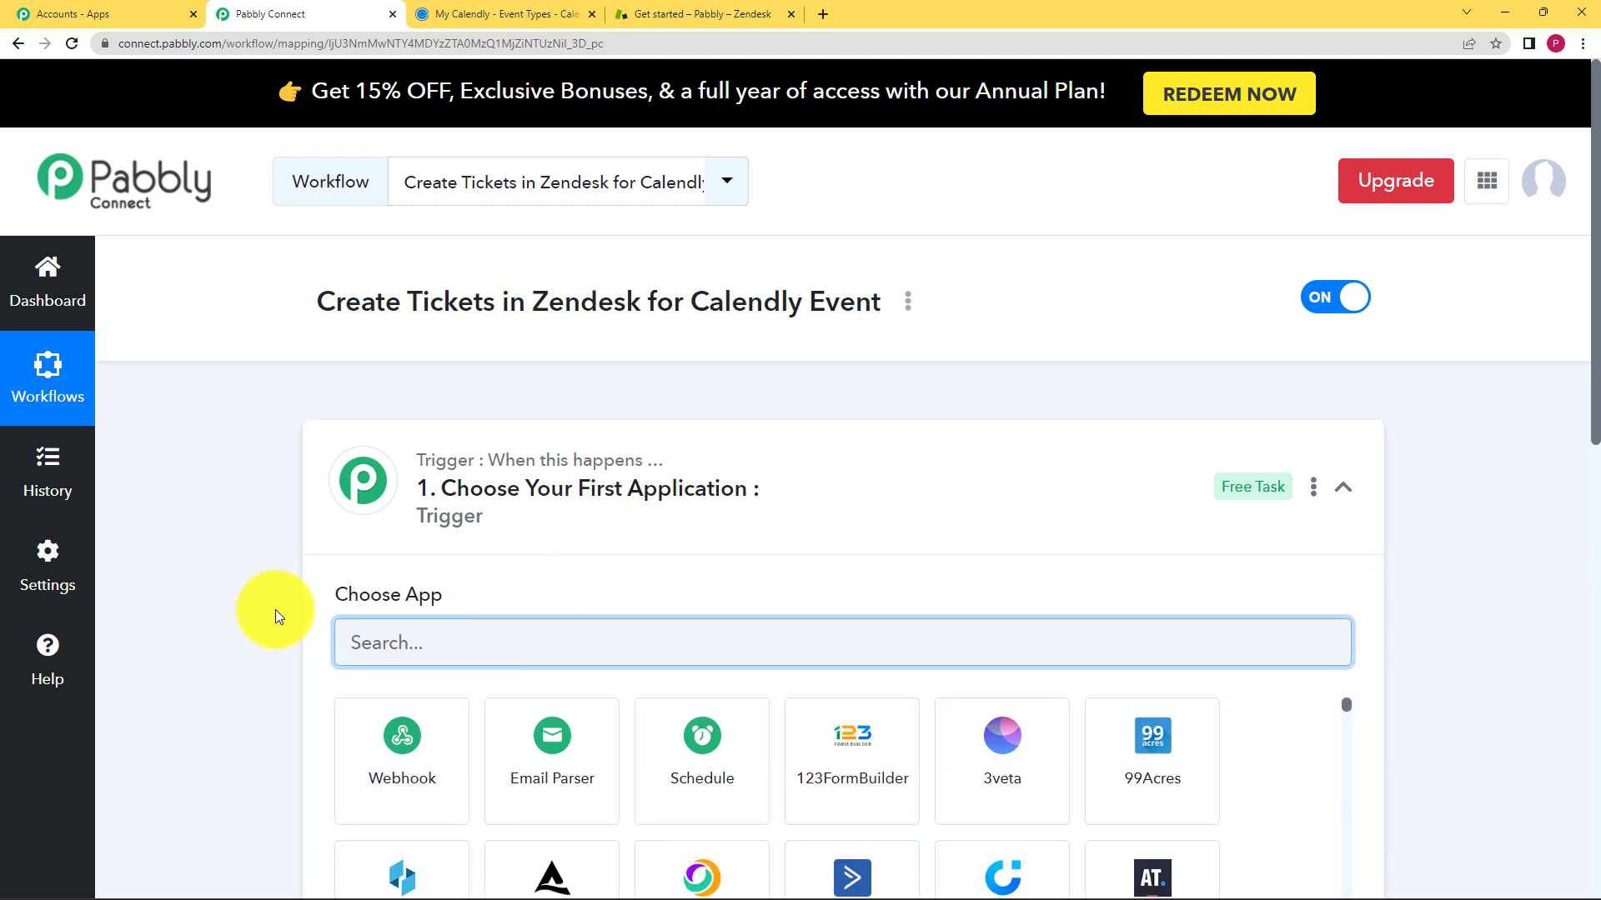
pyautogui.write('calen')
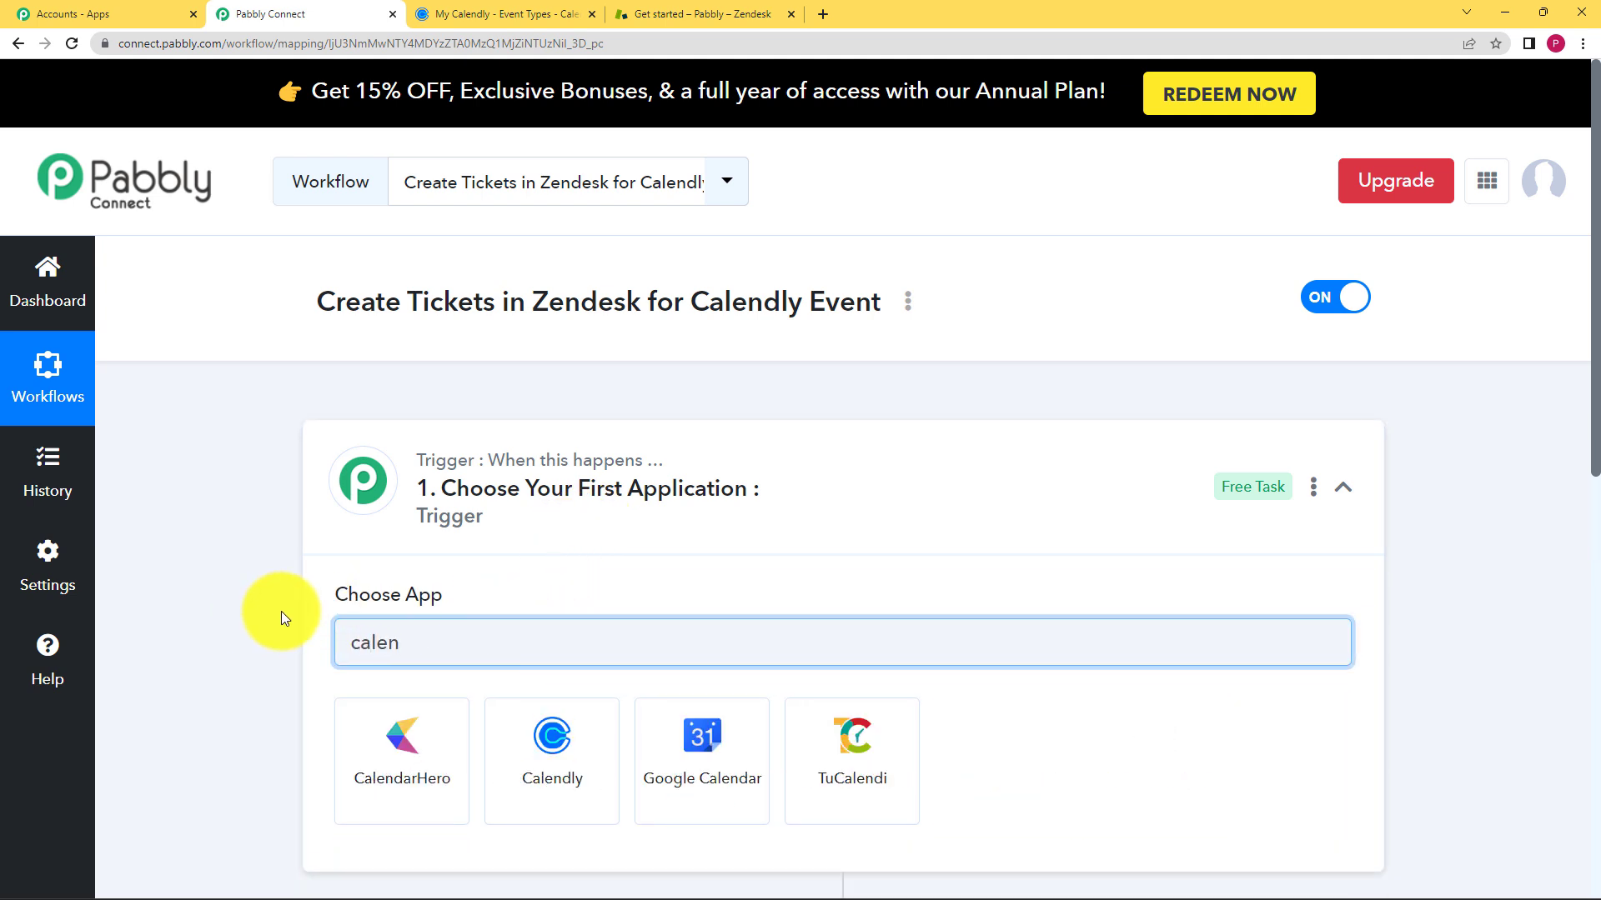
pyautogui.click(553, 733)
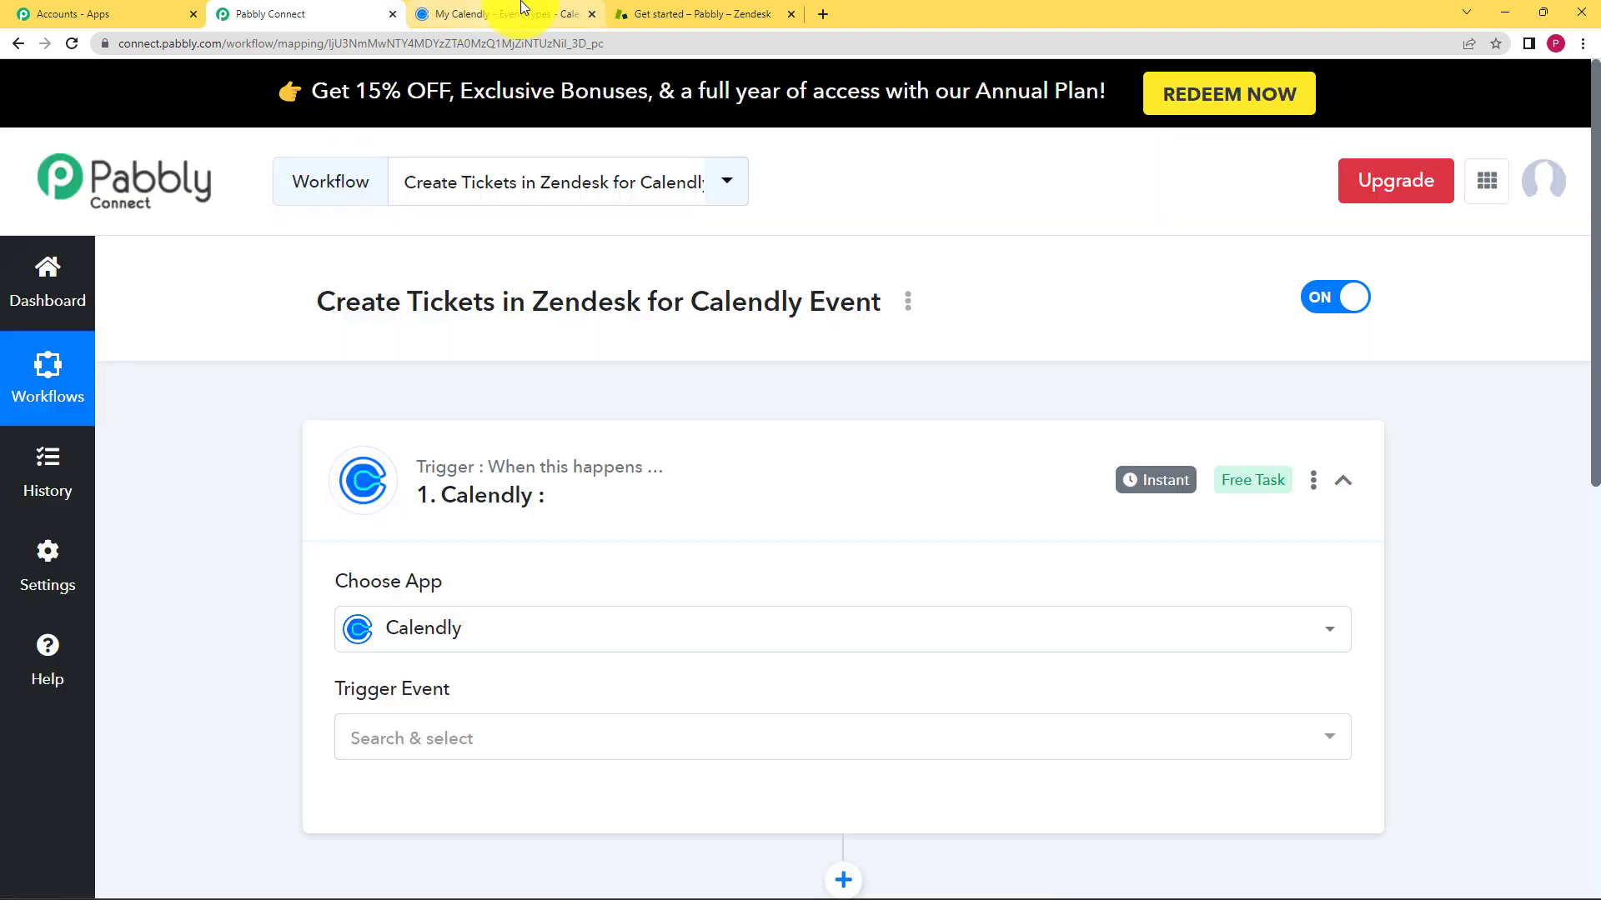
pyautogui.click(523, 10)
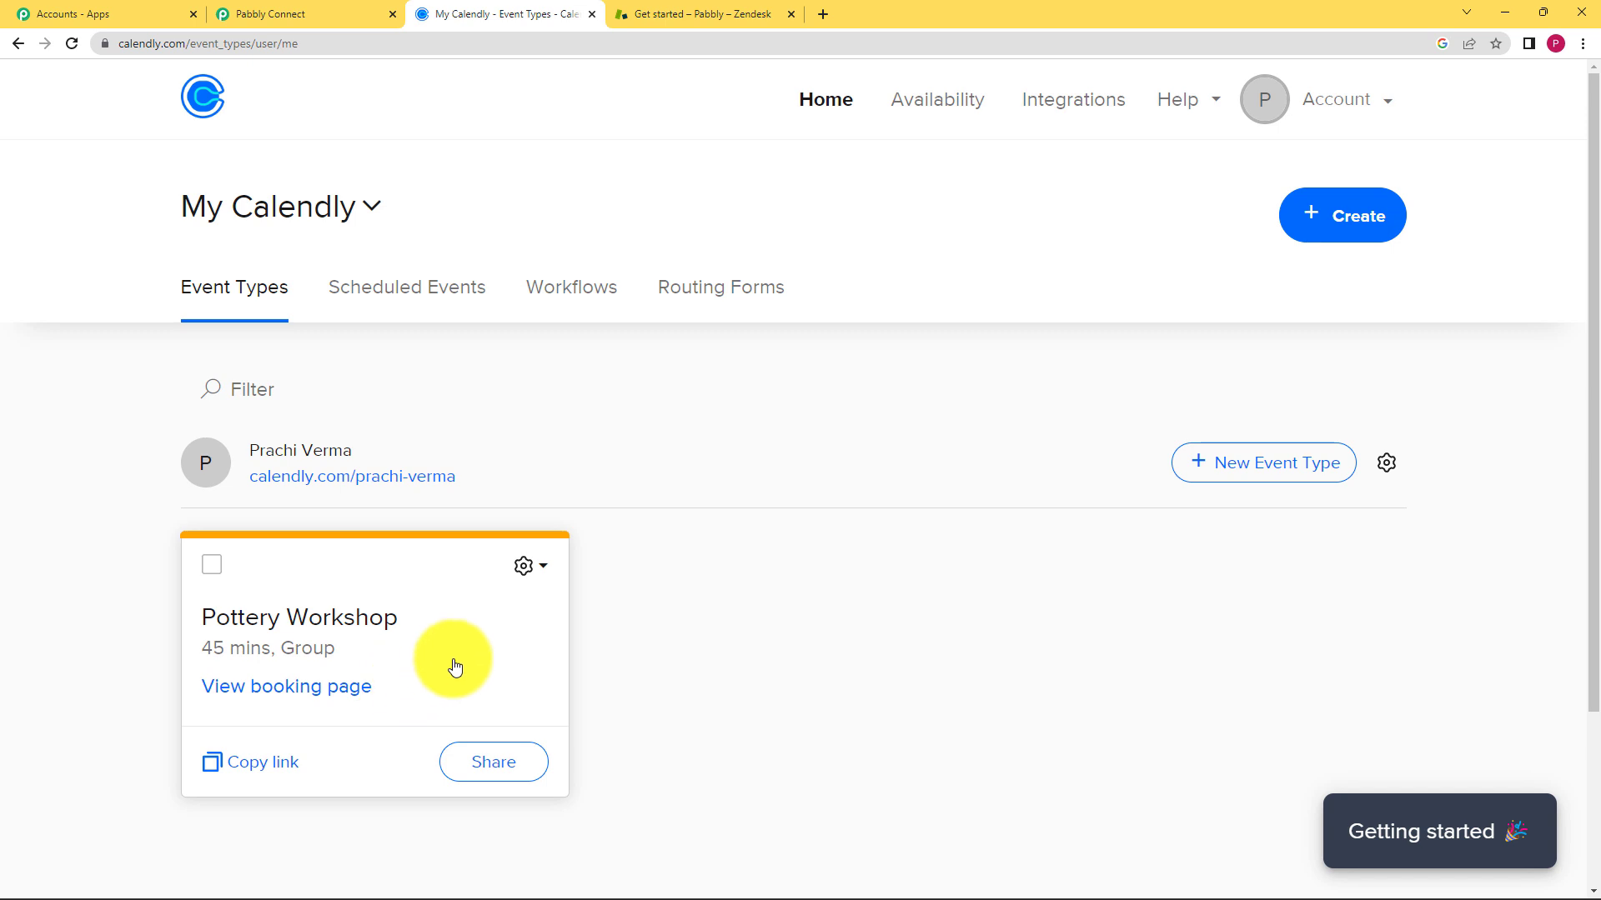
# - Copy the Pottery Workshop scheduling link and load it in a new browser tab
pyautogui.click(498, 762)
pyautogui.click(1098, 449)
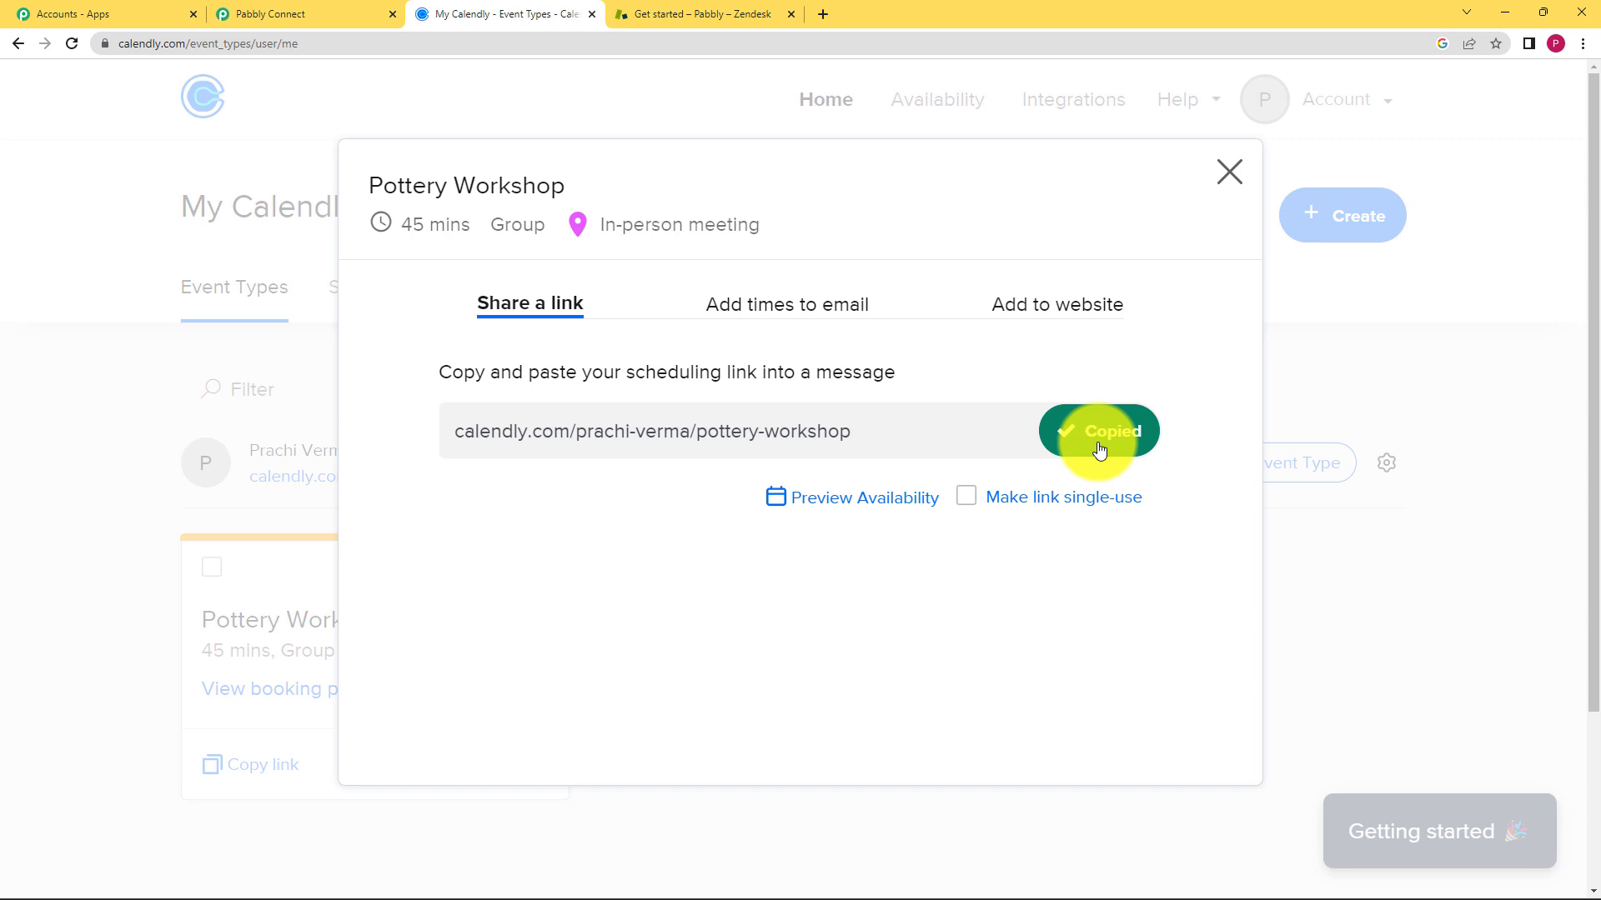
pyautogui.click(1231, 172)
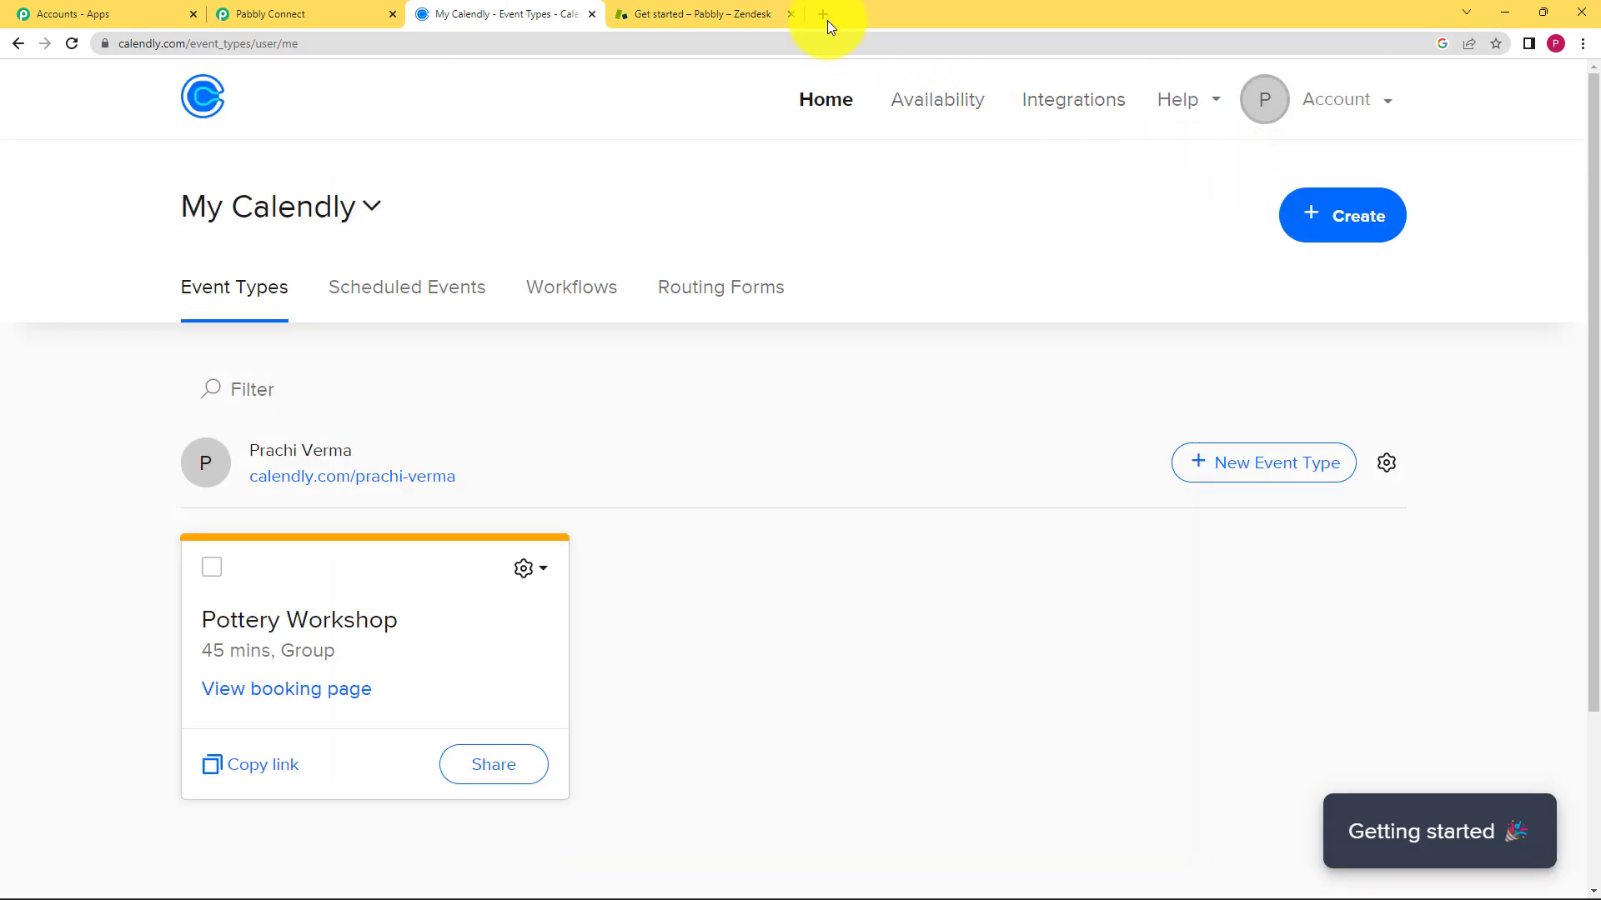
pyautogui.click(823, 14)
pyautogui.click(860, 53)
pyautogui.hotkey('ctrl', 'v')
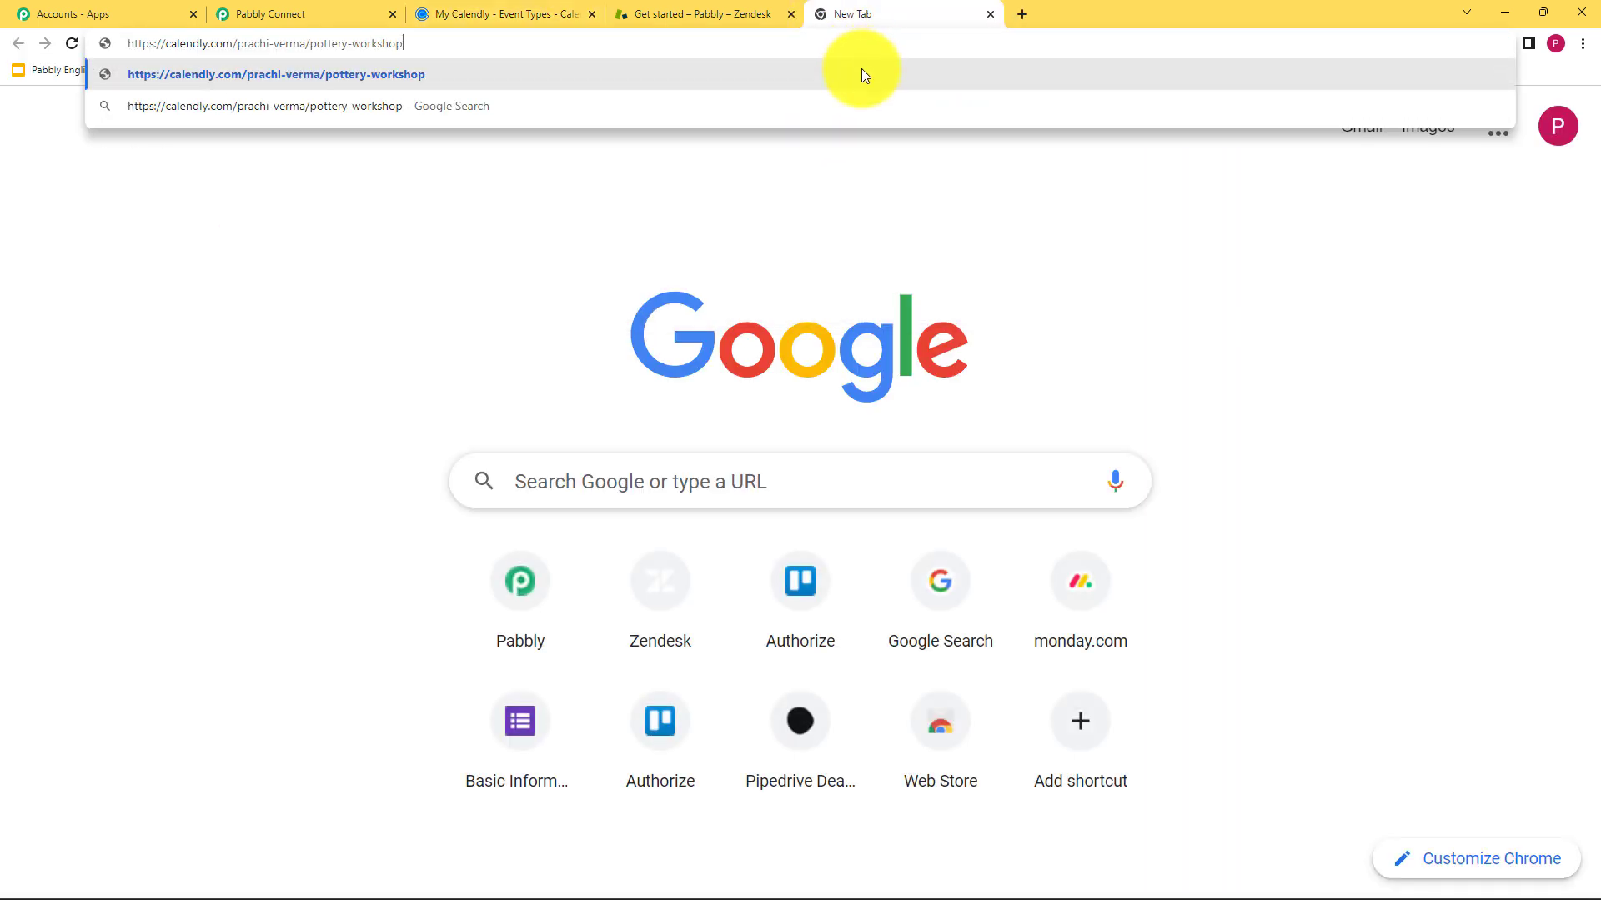
pyautogui.press('Return')
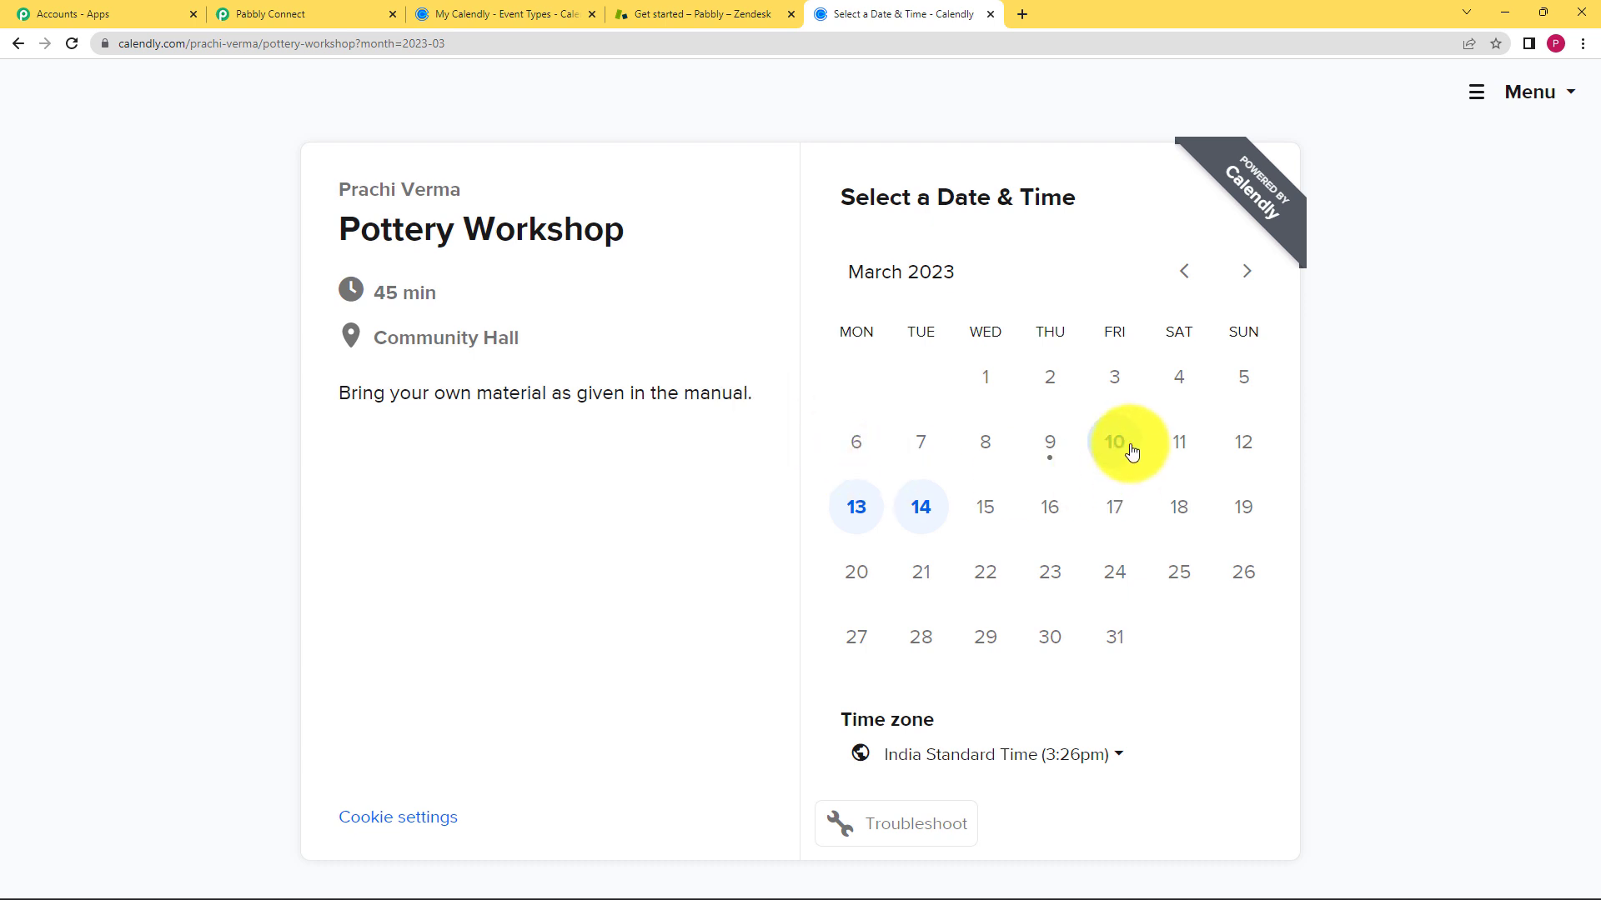
# - Choose Invitee Created (User) as the Calendly trigger event
pyautogui.click(357, 10)
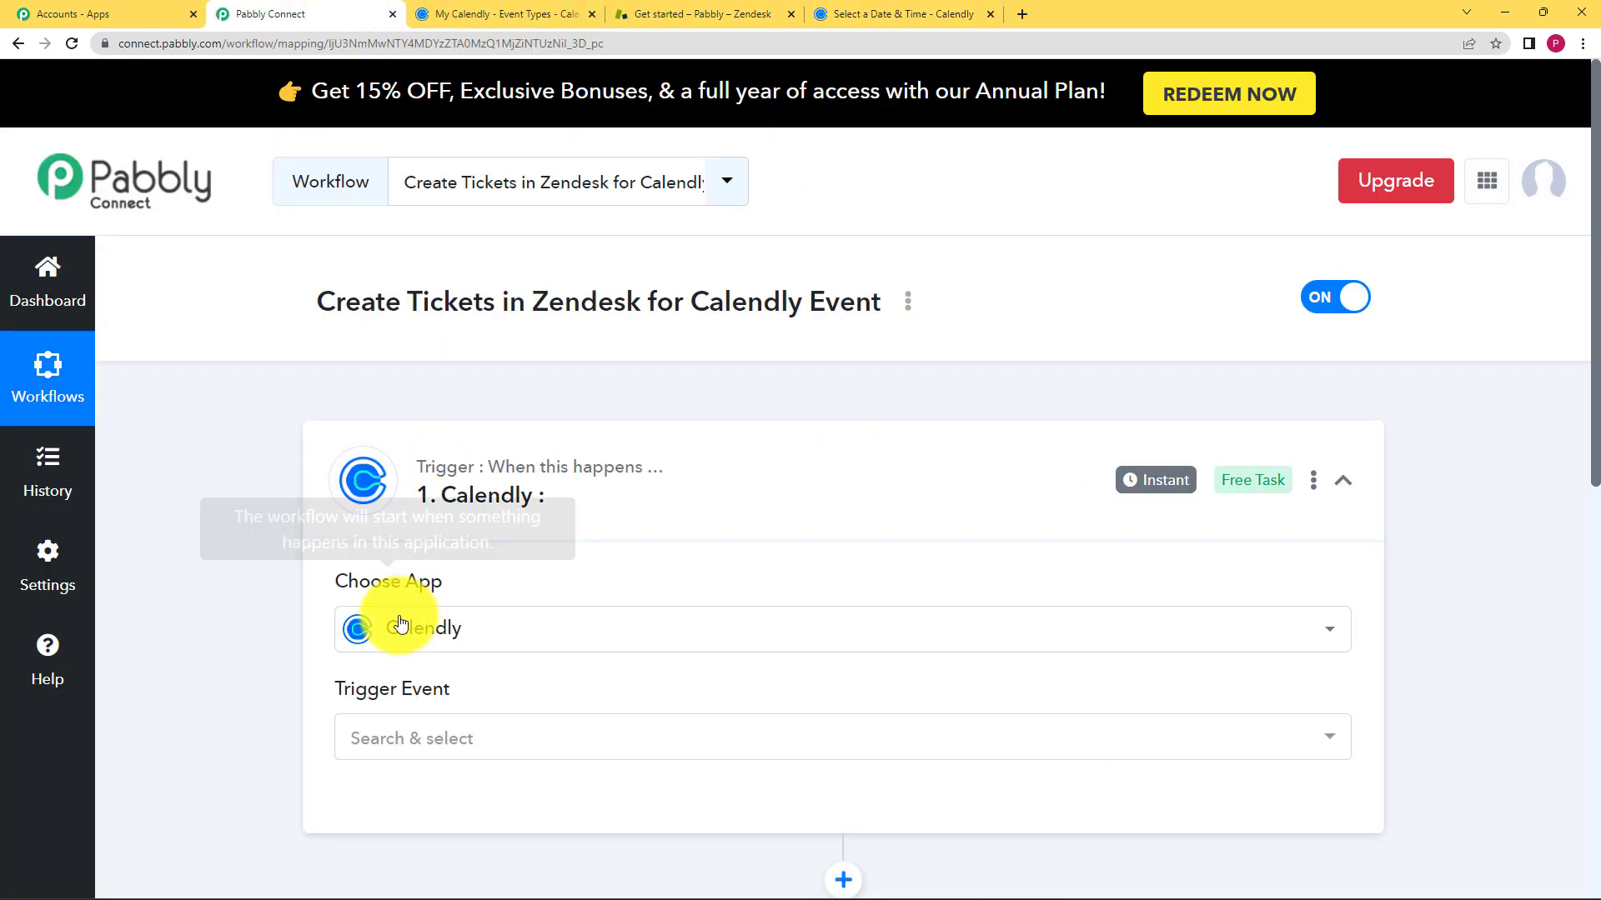
pyautogui.scroll(-2, 286, 606)
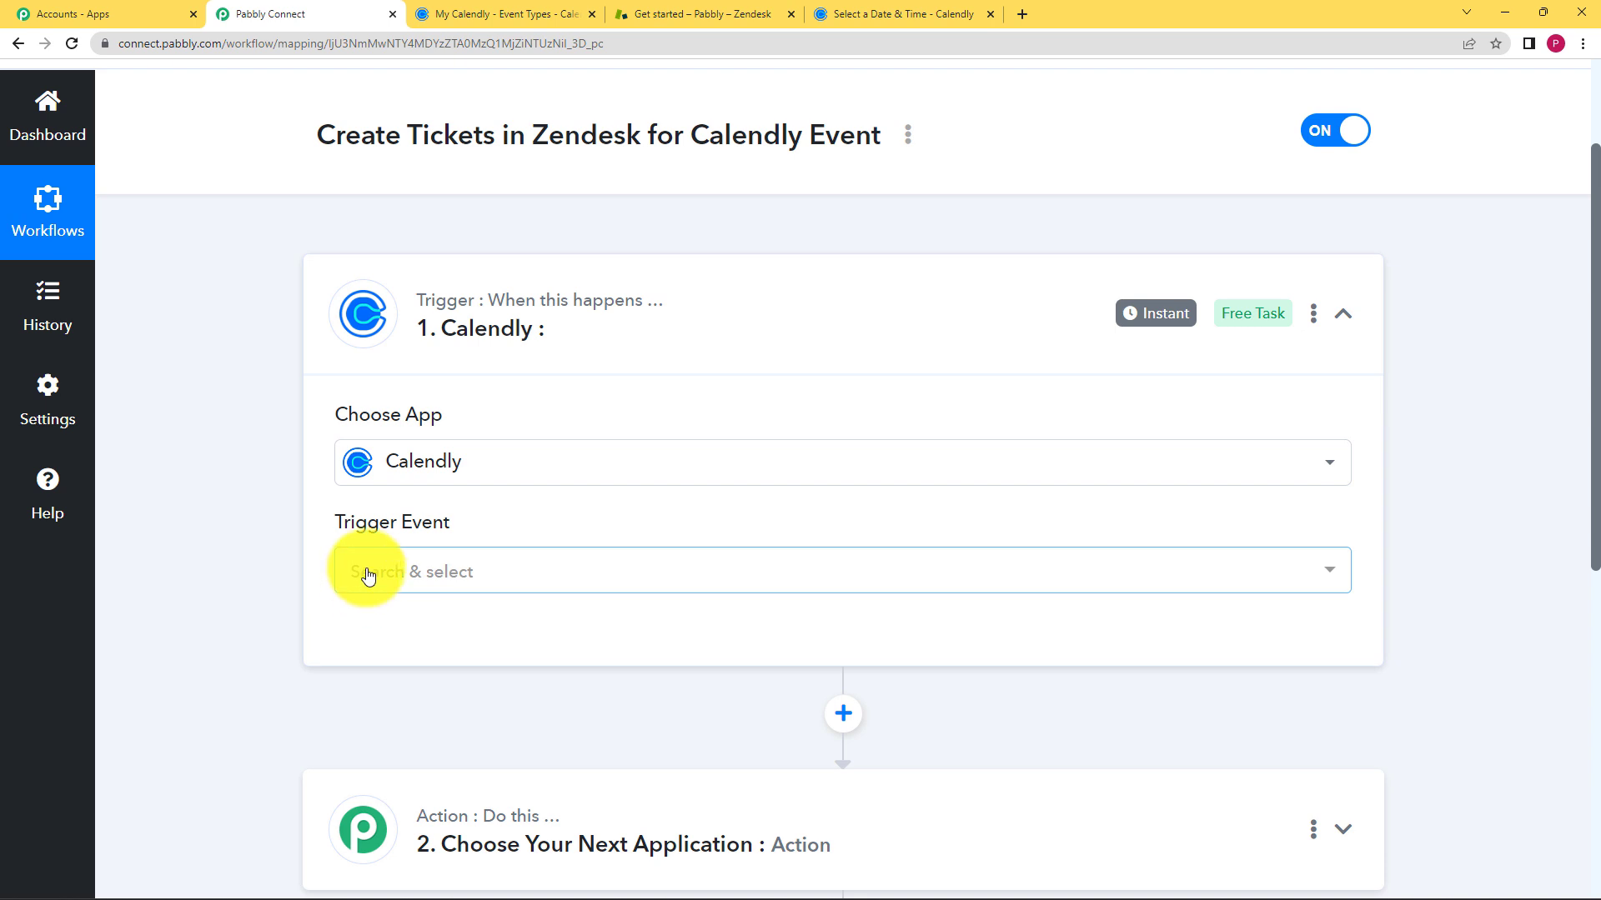
pyautogui.click(367, 575)
pyautogui.scroll(-2, 273, 659)
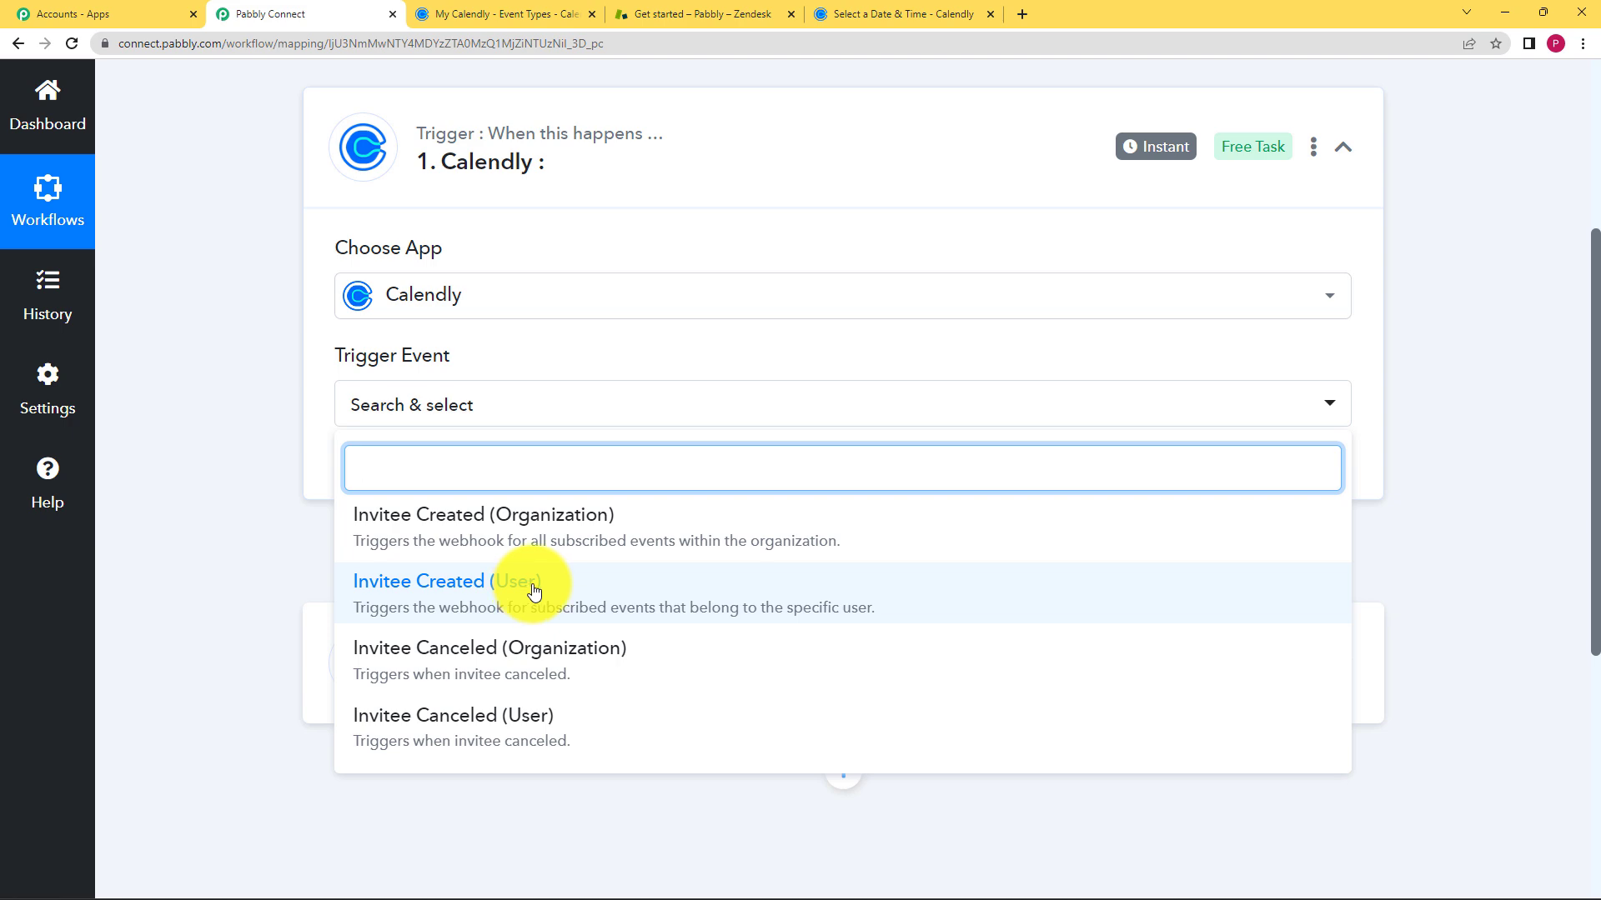
pyautogui.click(459, 18)
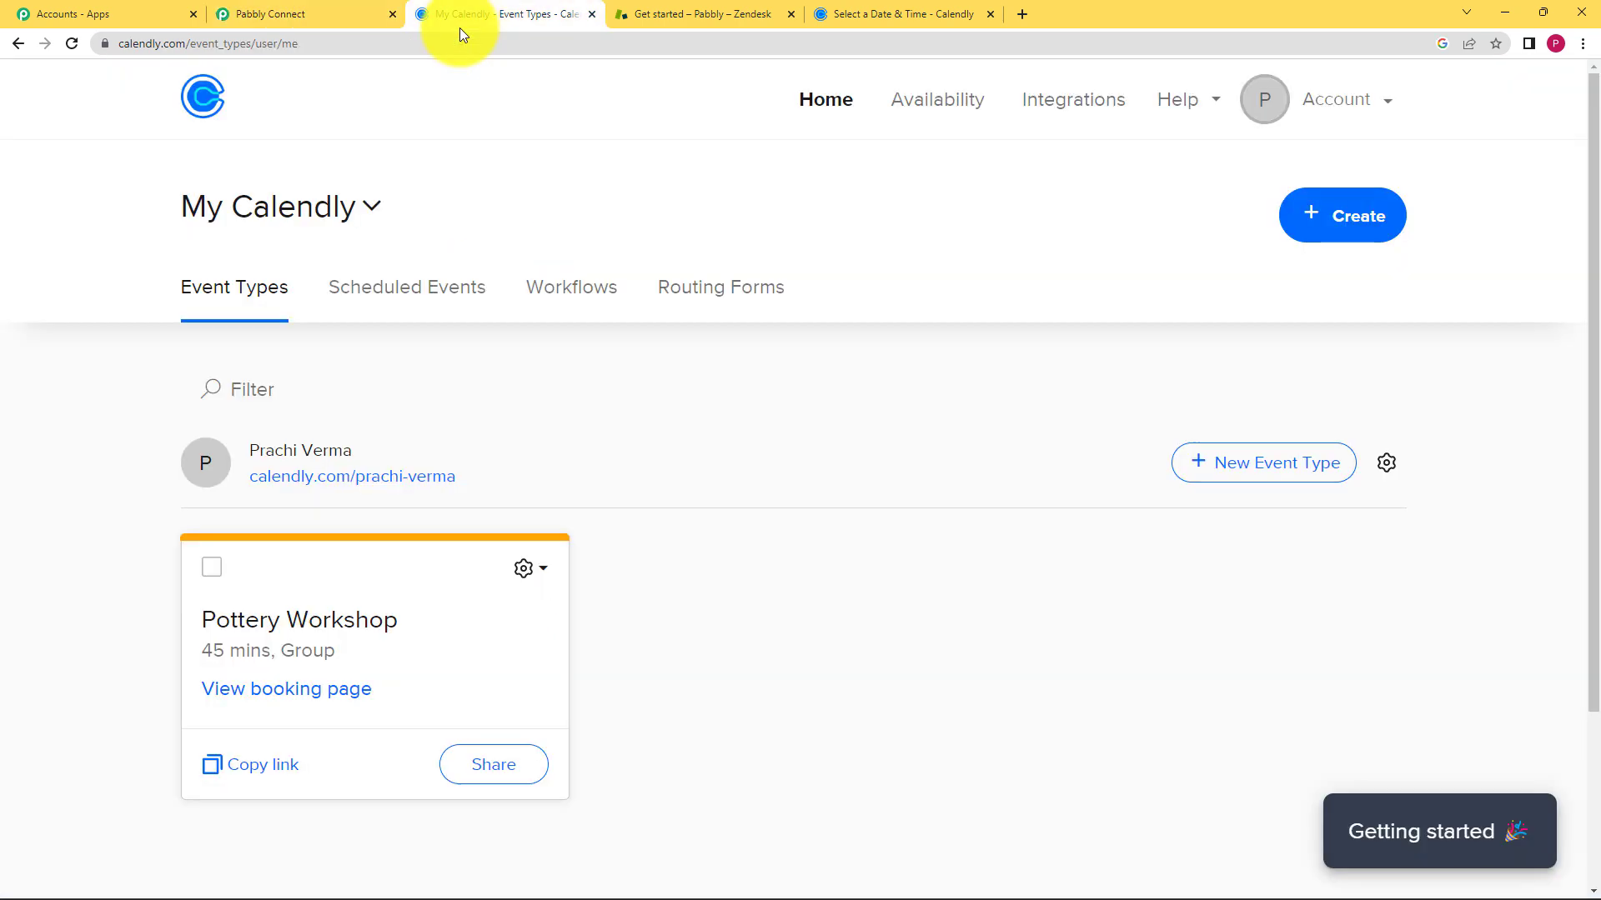
pyautogui.click(320, 5)
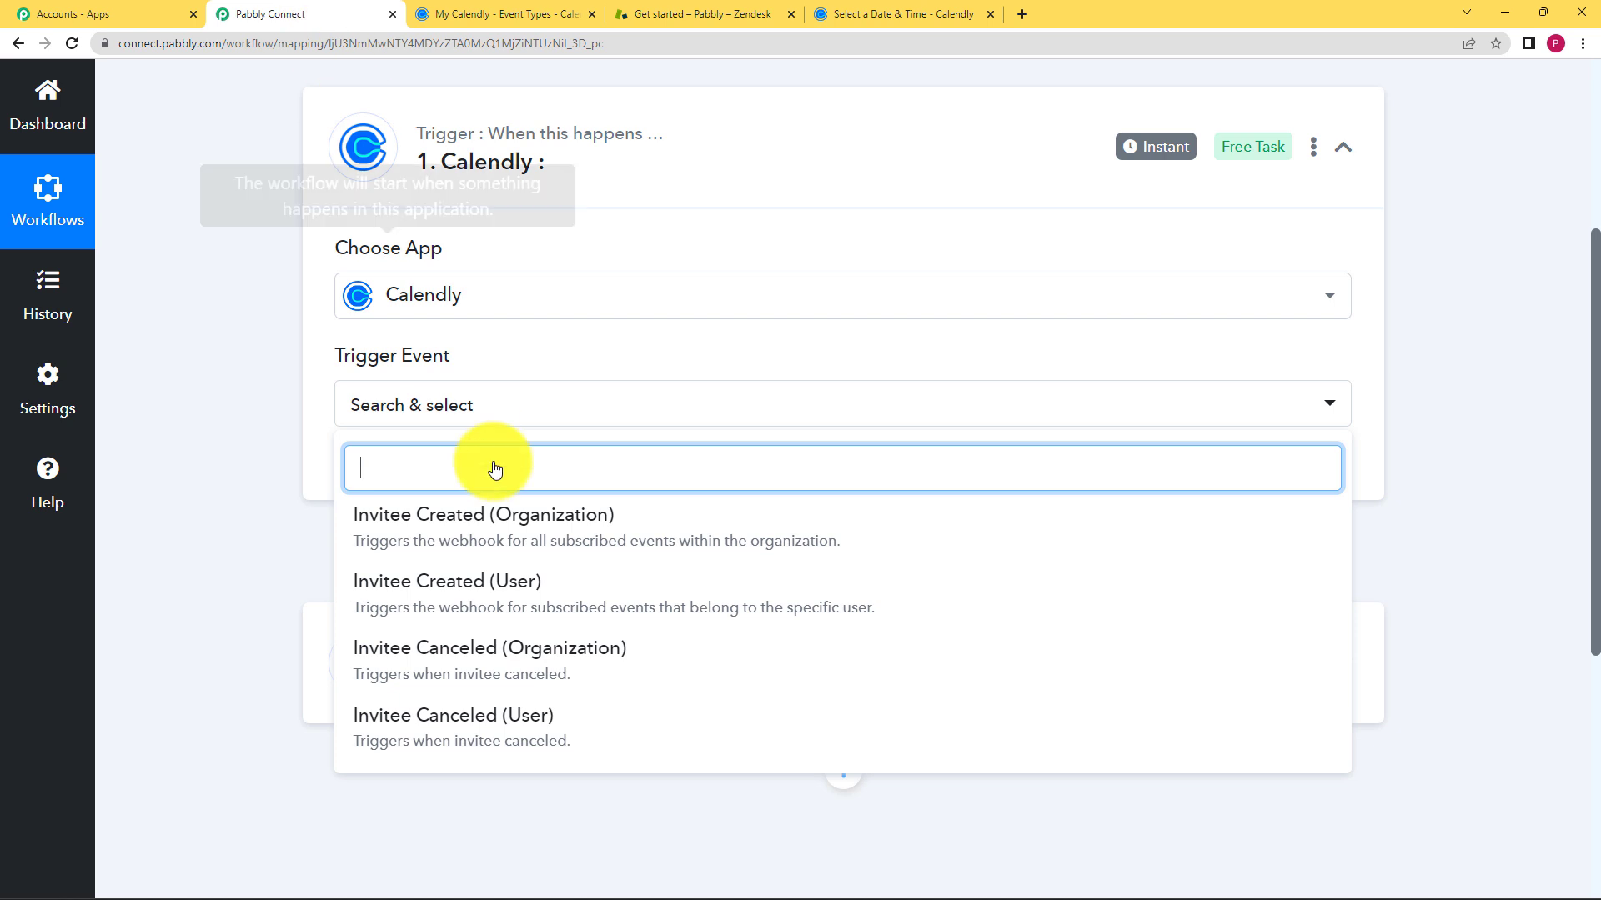
pyautogui.click(532, 595)
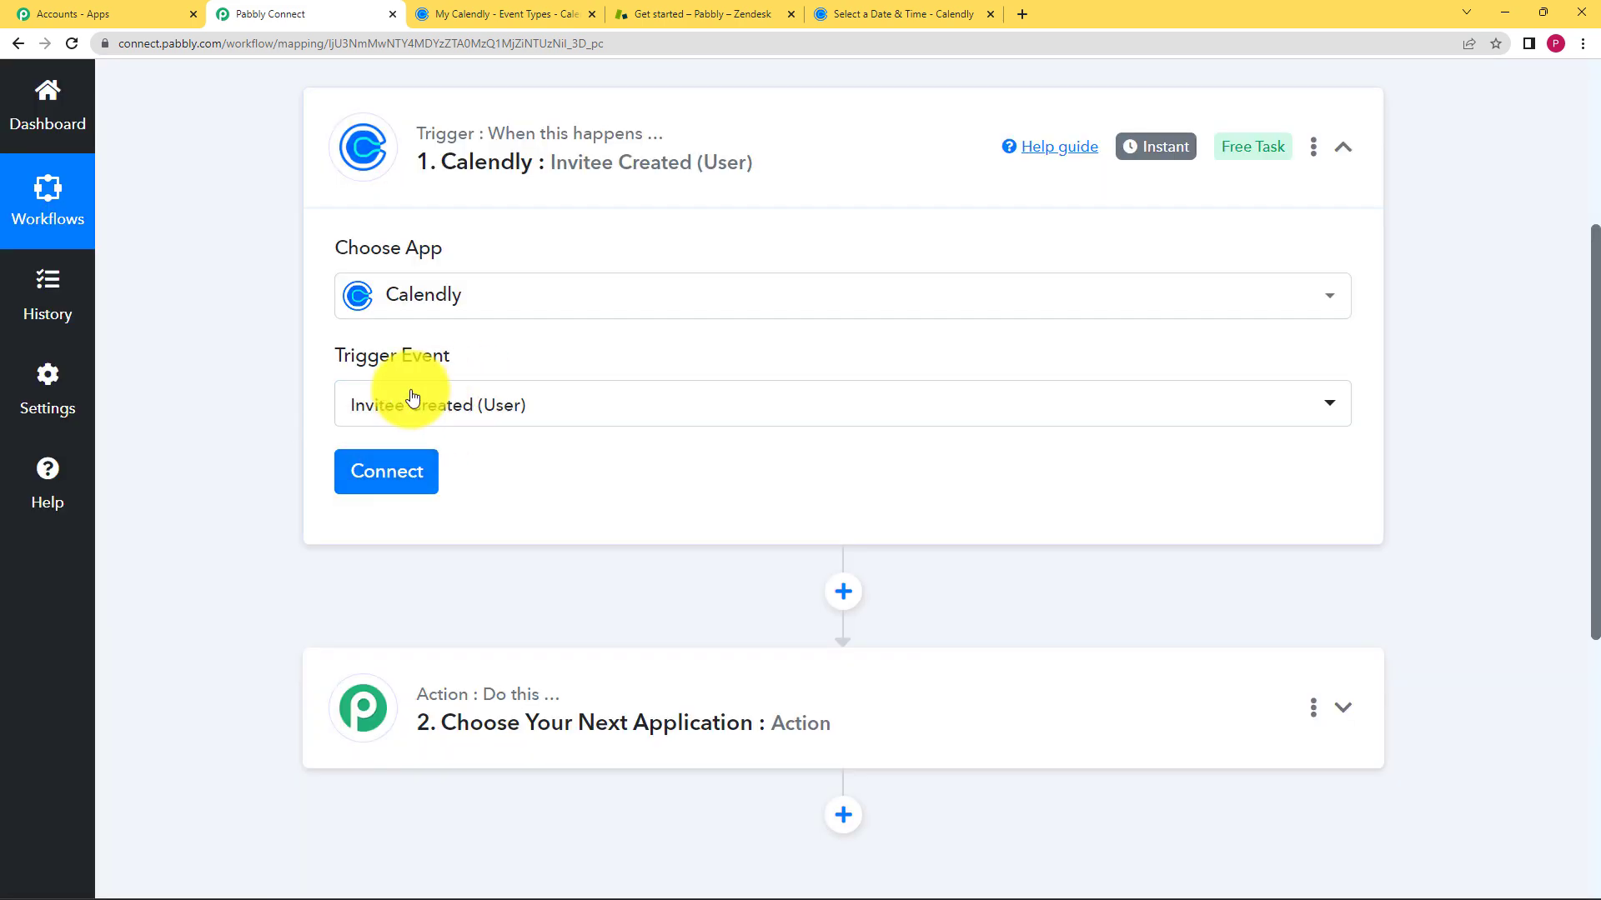
# - Add and authorize a new Calendly connection, then view the Pottery Workshop booking page
pyautogui.click(405, 483)
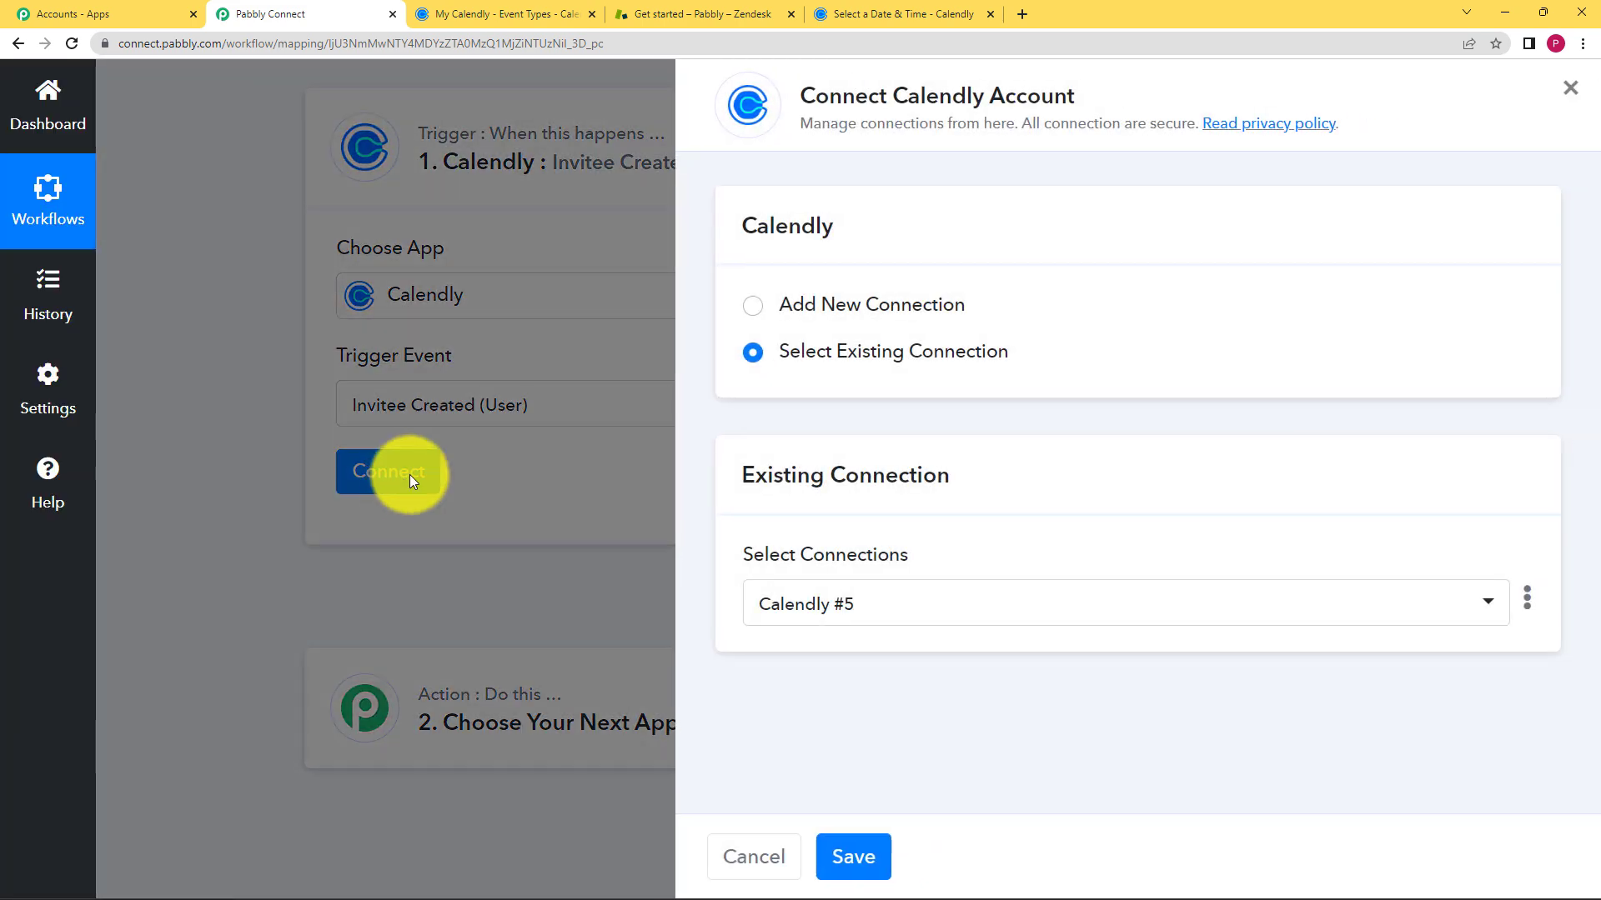
pyautogui.click(762, 302)
pyautogui.click(835, 573)
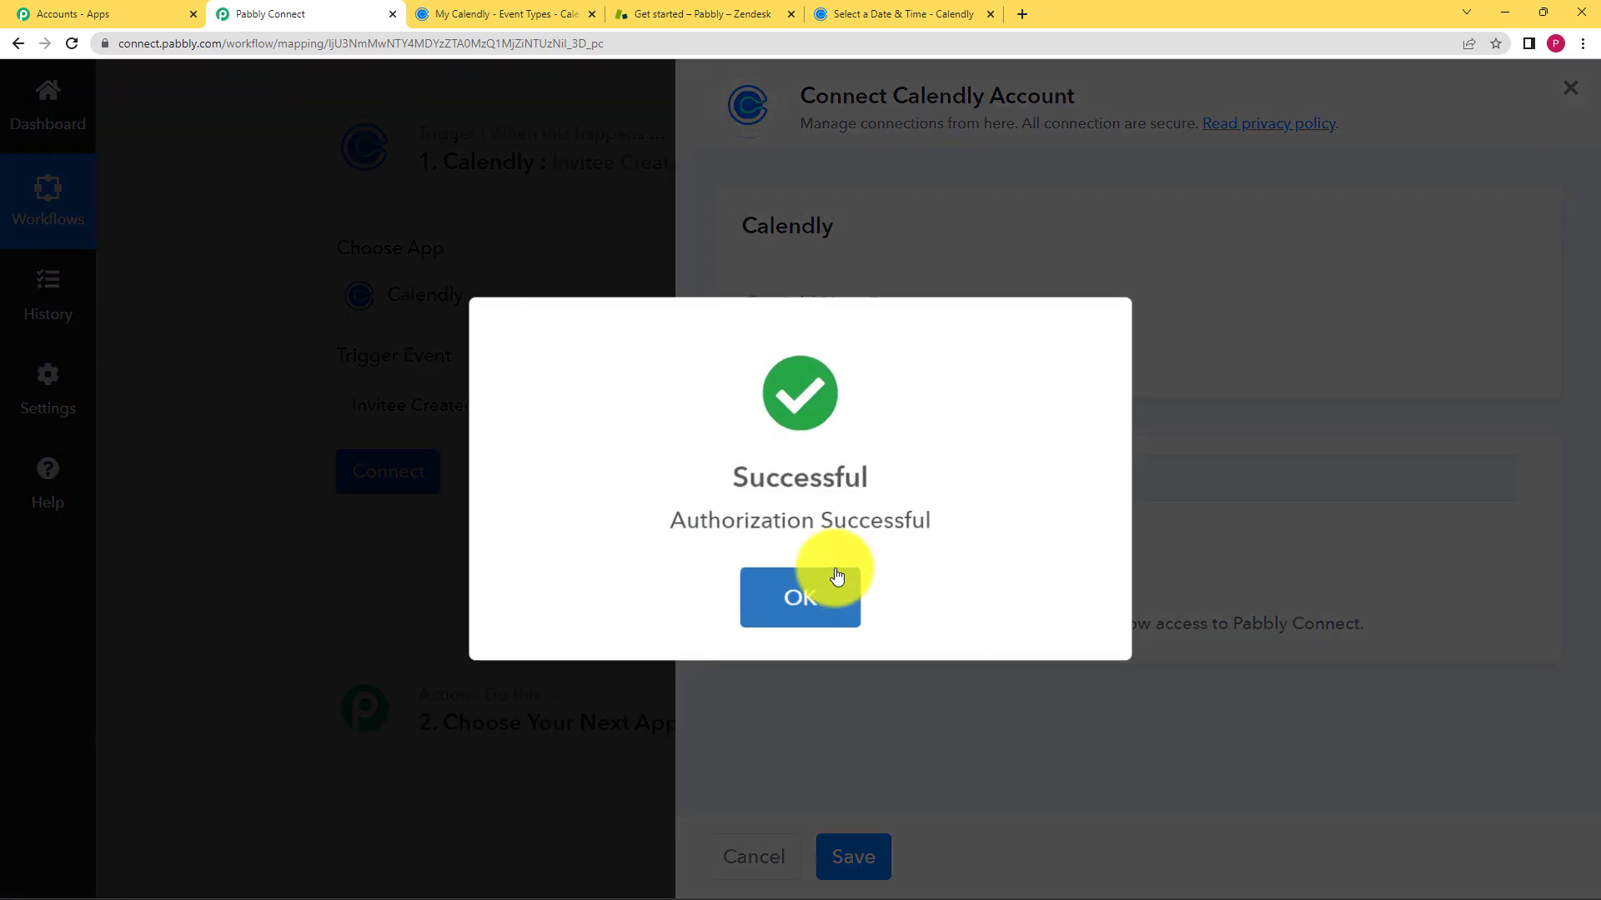
pyautogui.click(833, 579)
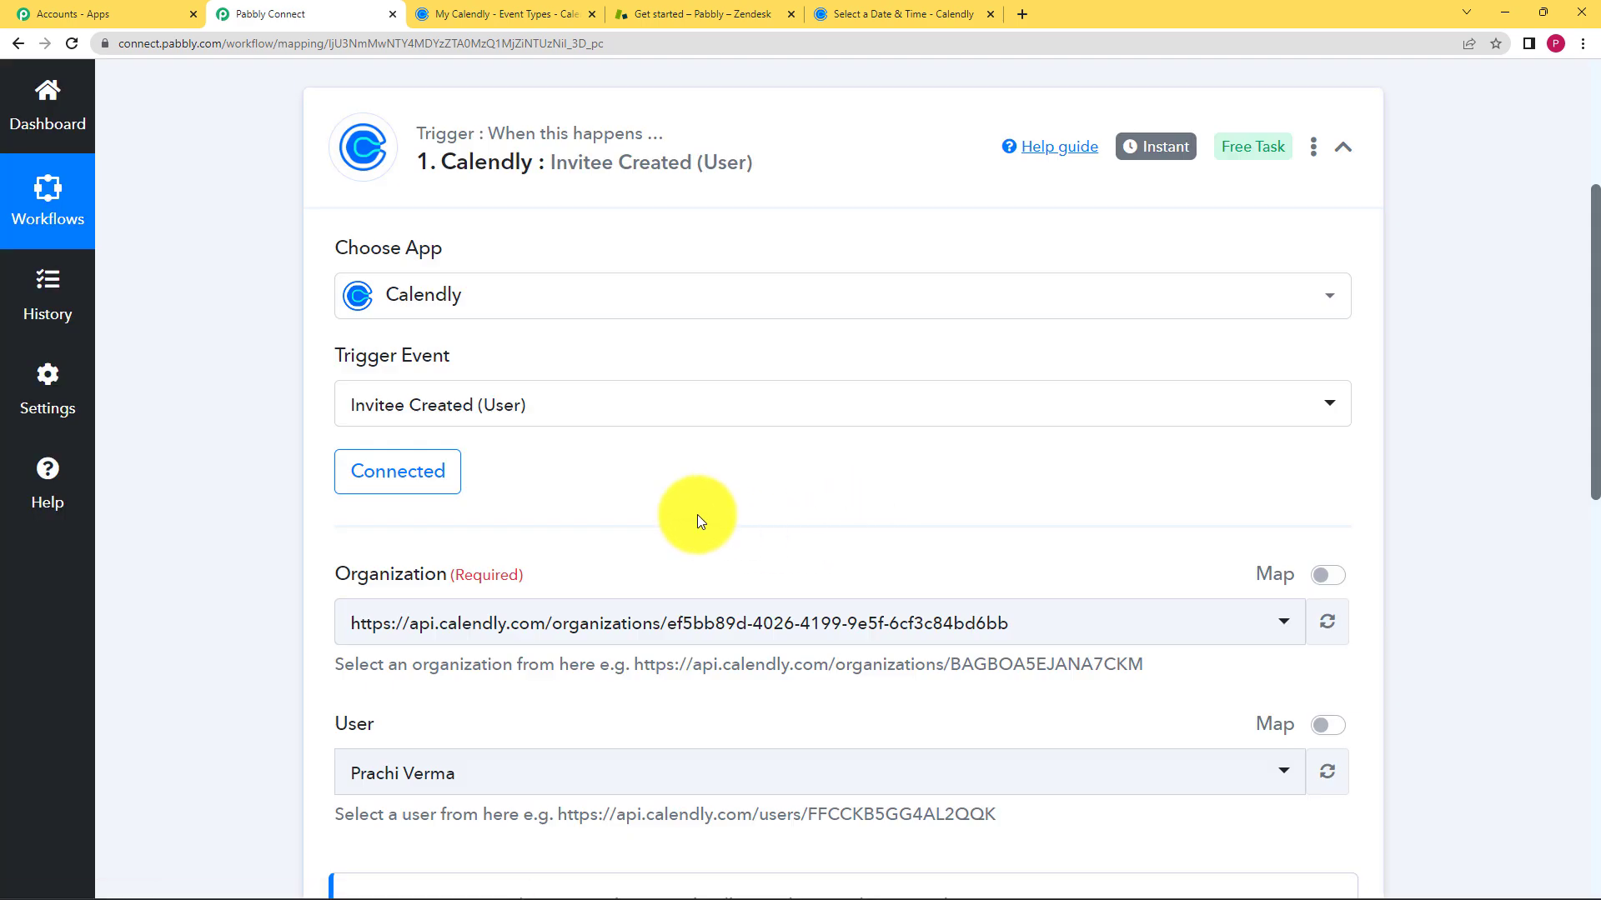
pyautogui.scroll(-2, 489, 464)
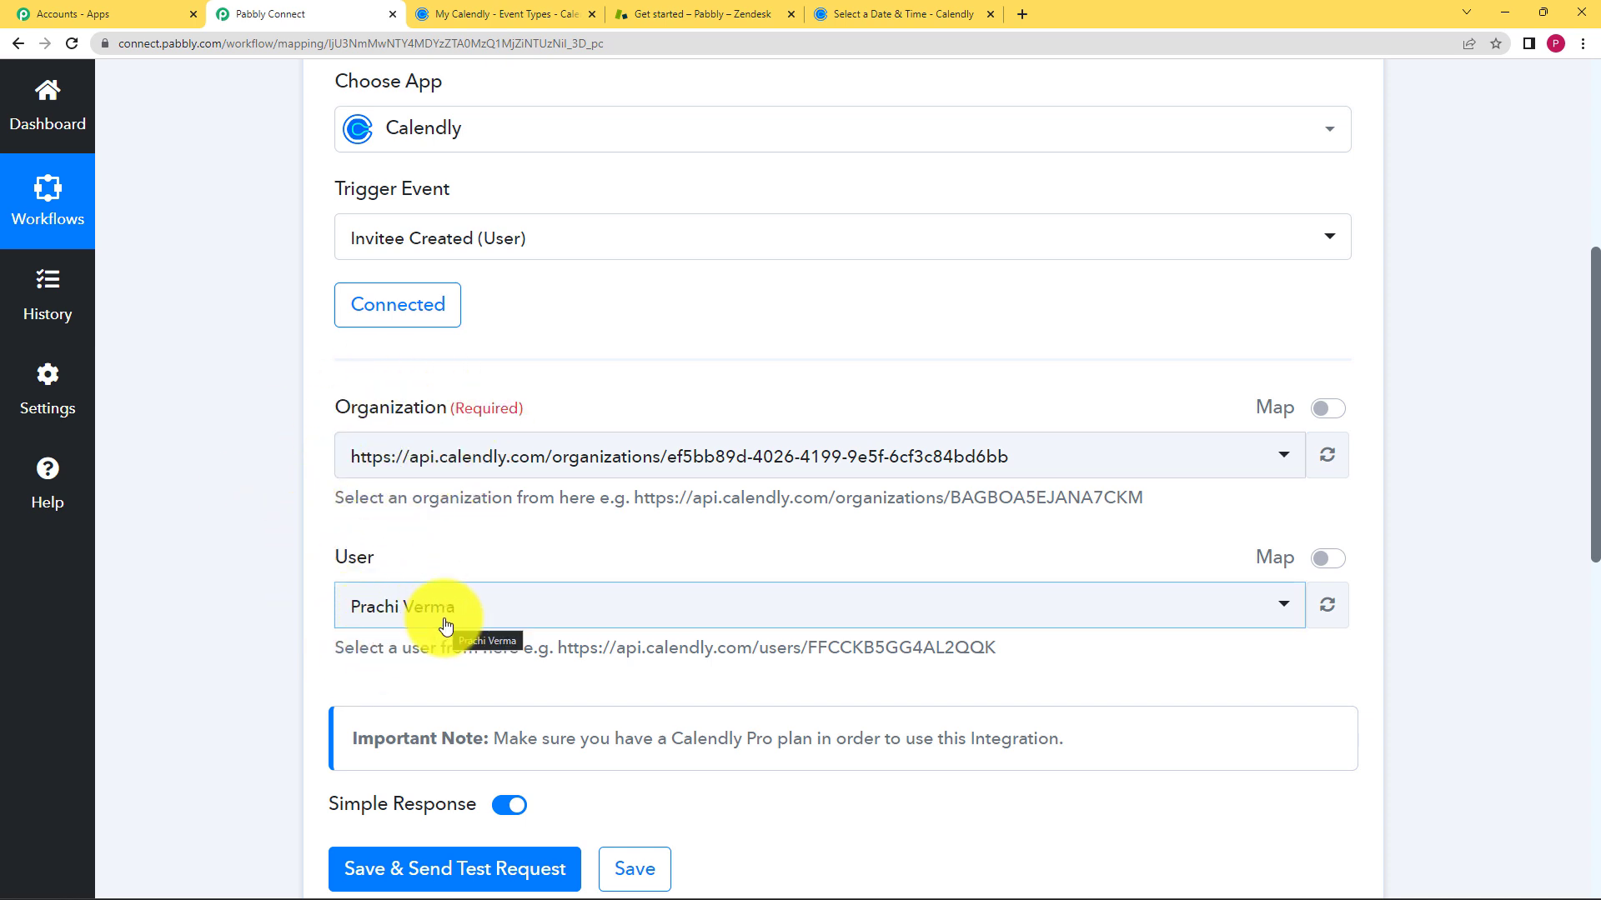
pyautogui.scroll(-2, 446, 625)
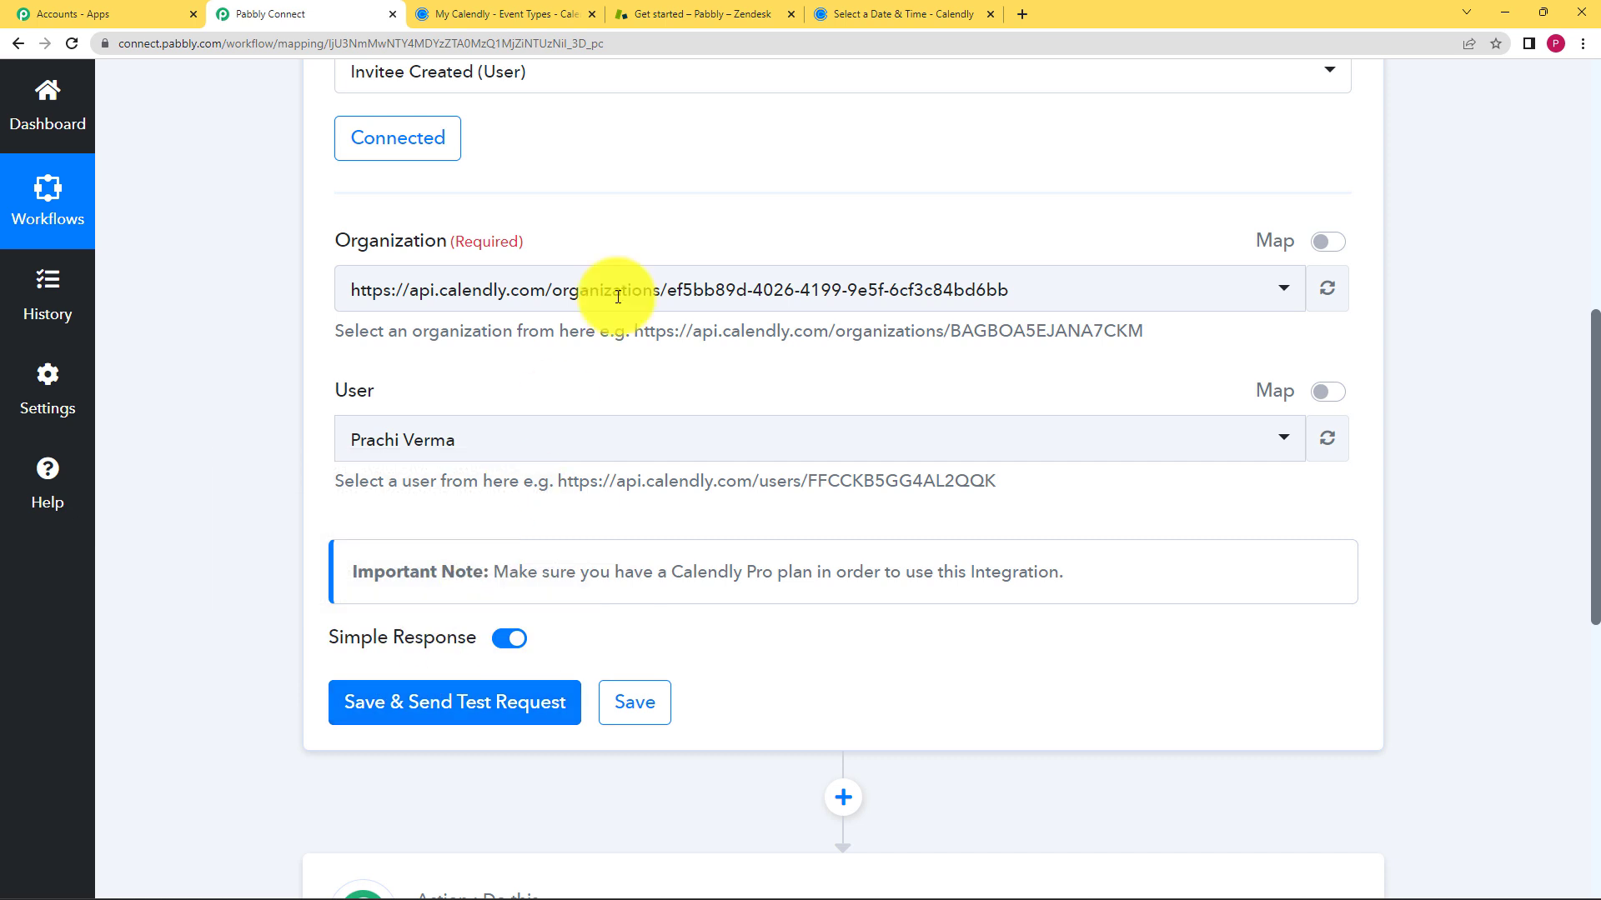
pyautogui.click(842, 14)
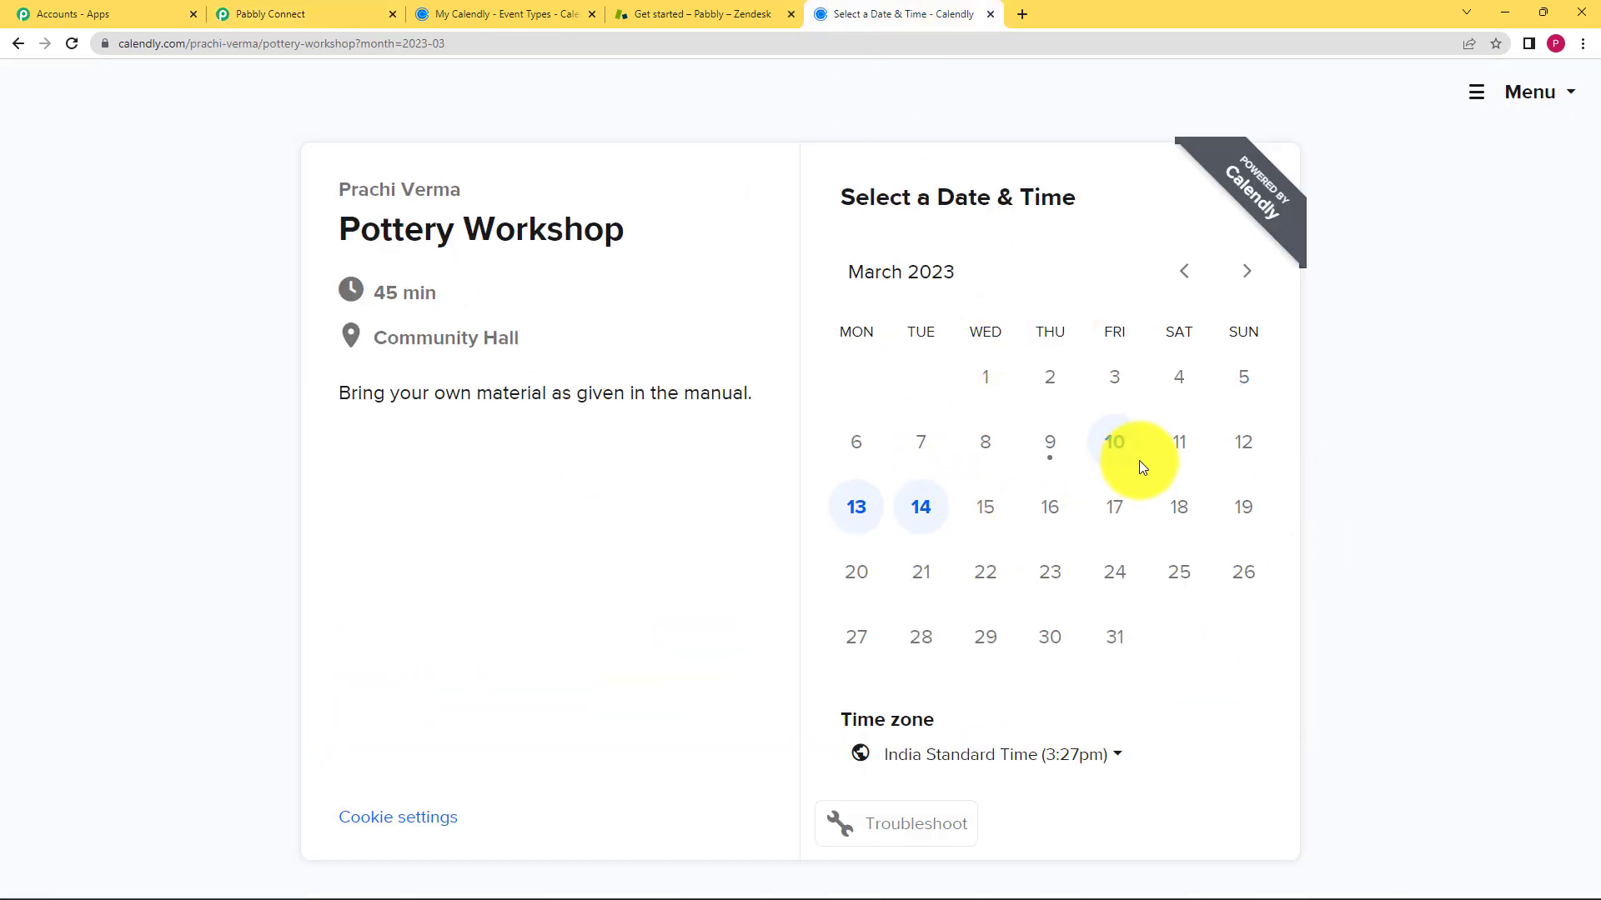
# - Send the trigger's test request and choose the 12:00pm slot on Monday, March 13, 2023
pyautogui.click(241, 14)
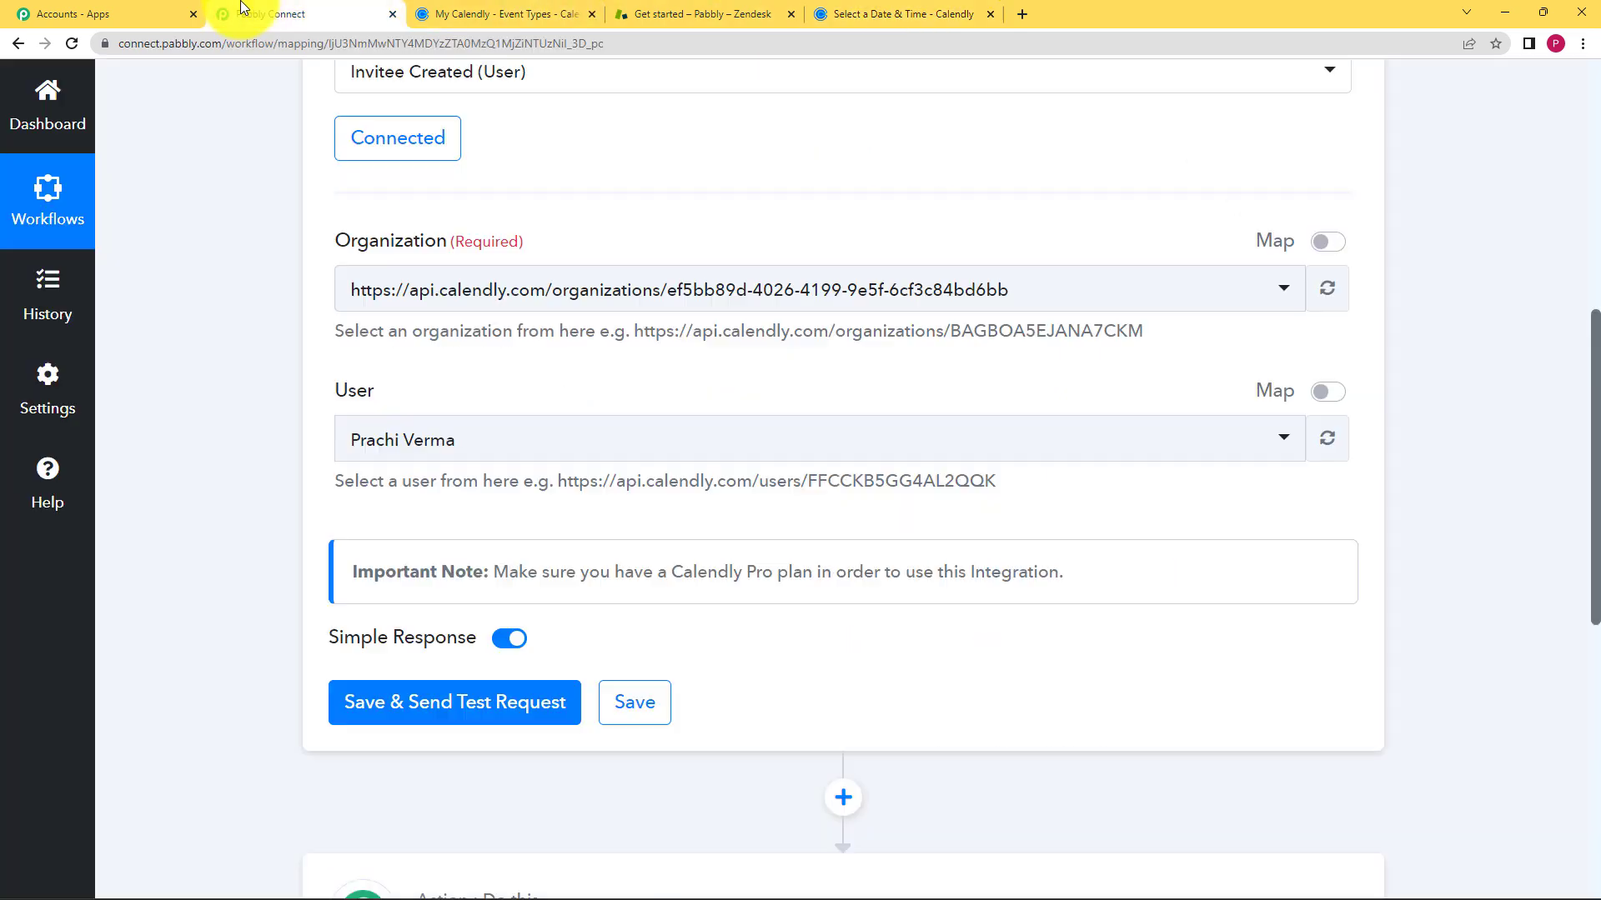
pyautogui.click(458, 712)
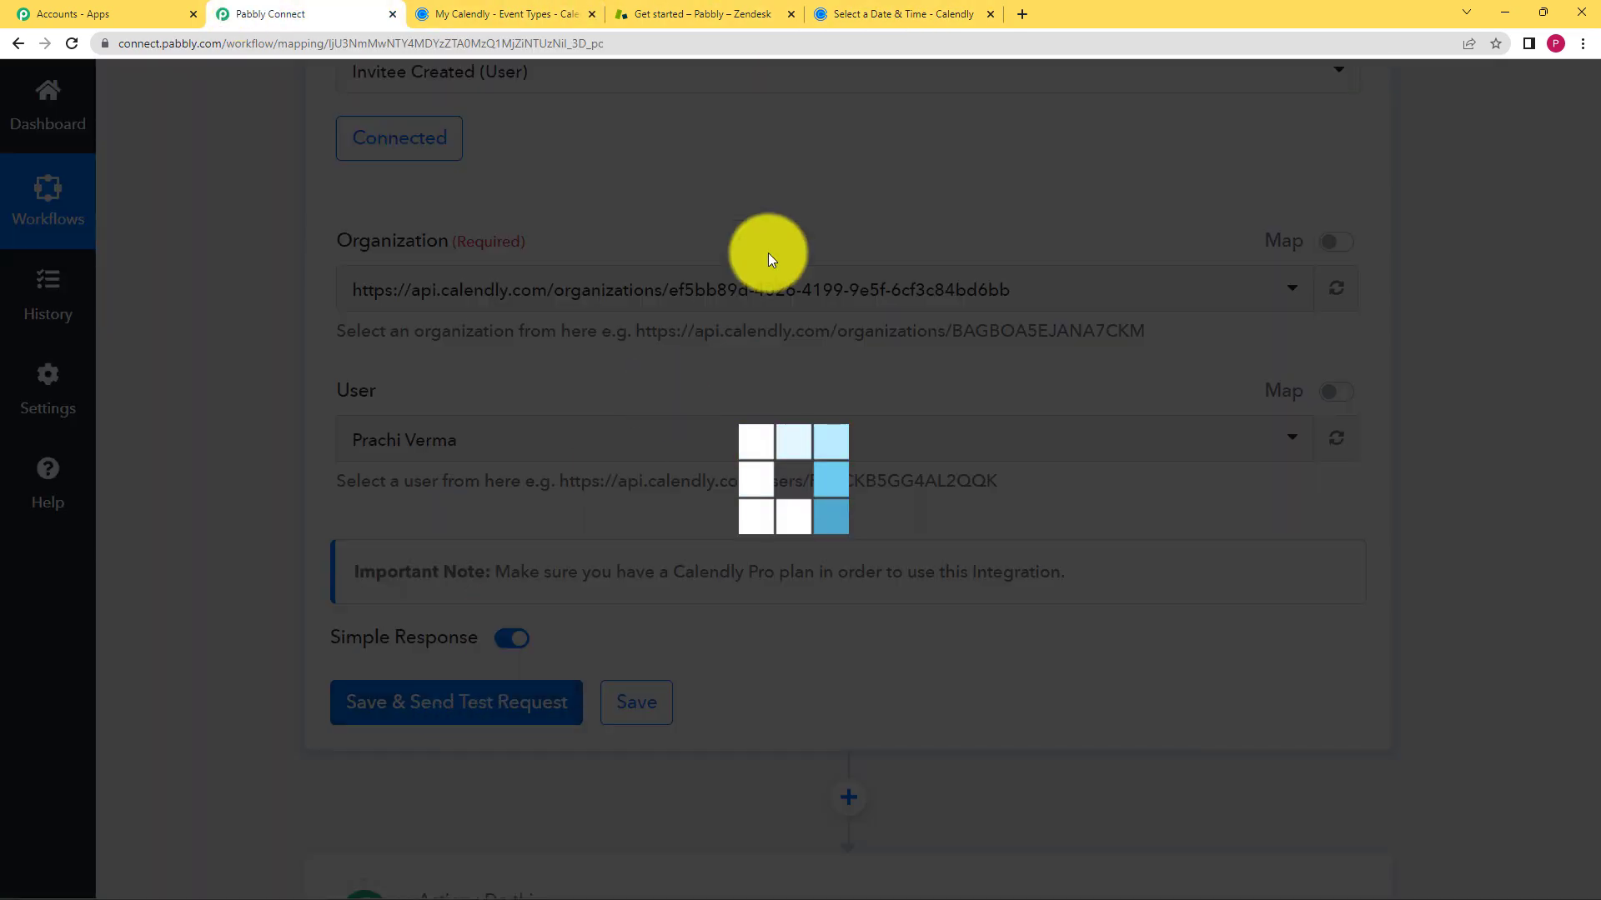
pyautogui.click(884, 14)
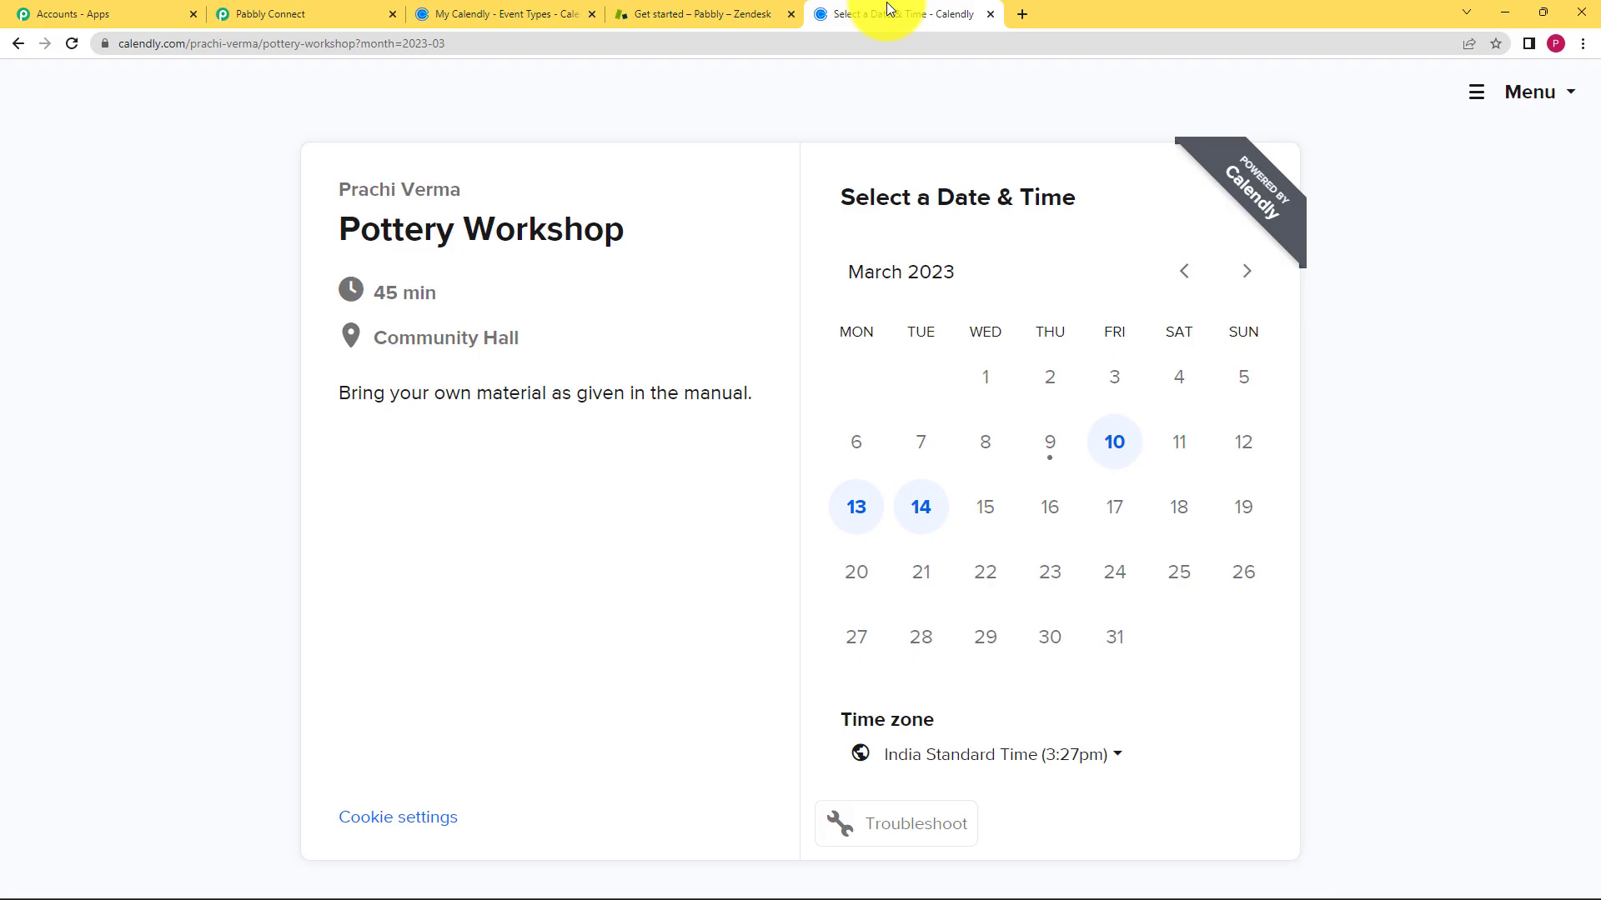
pyautogui.click(849, 518)
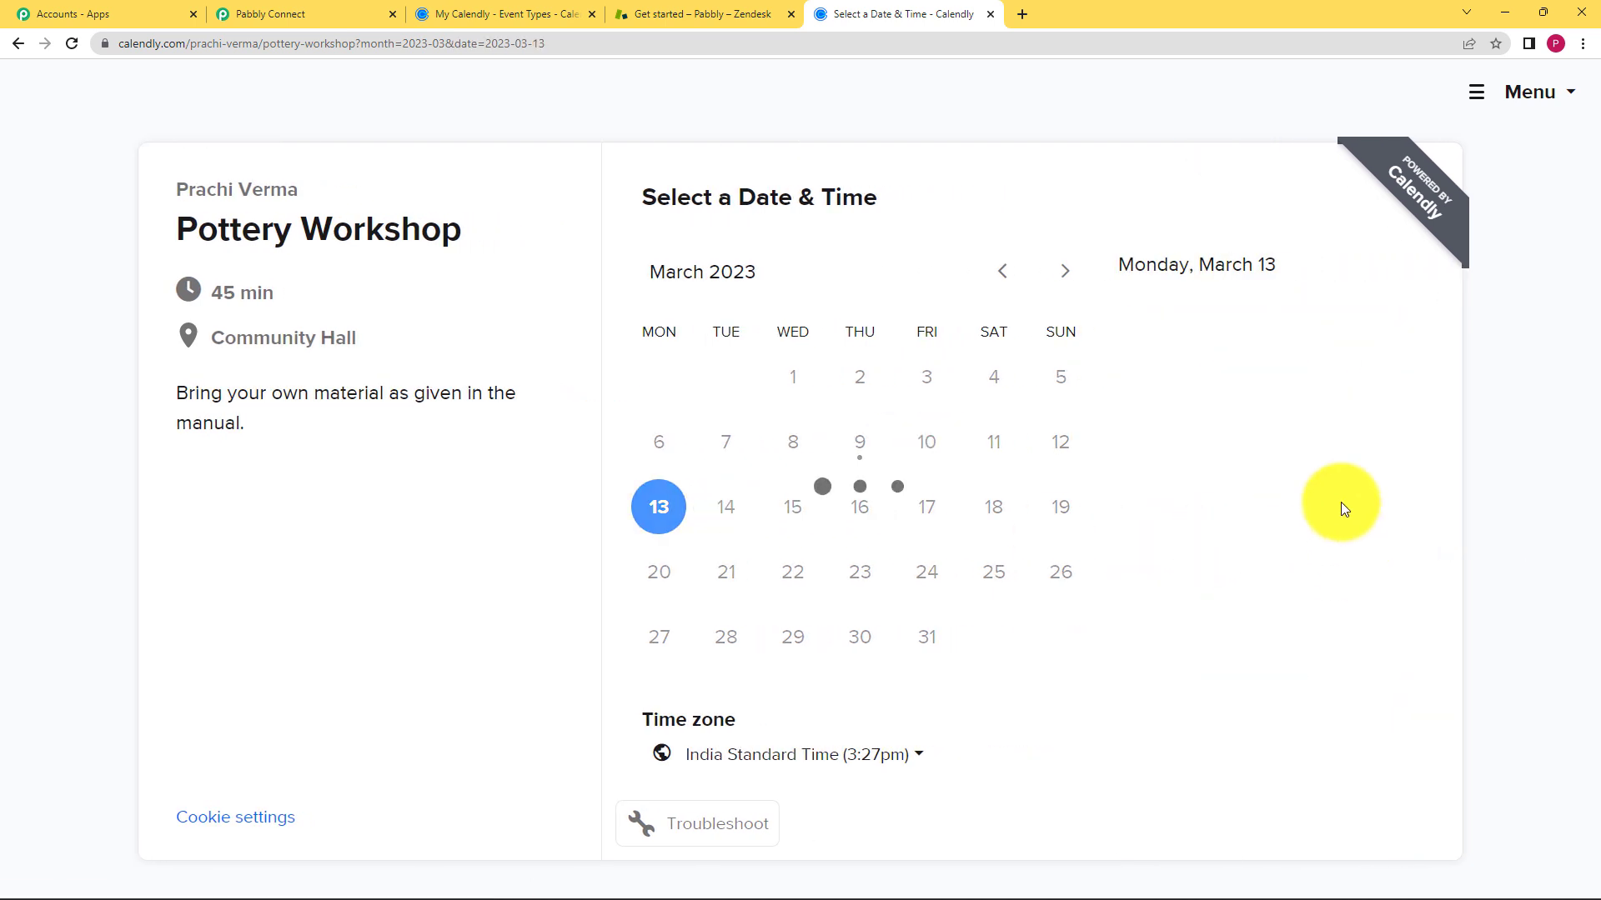
pyautogui.scroll(-3, 1256, 517)
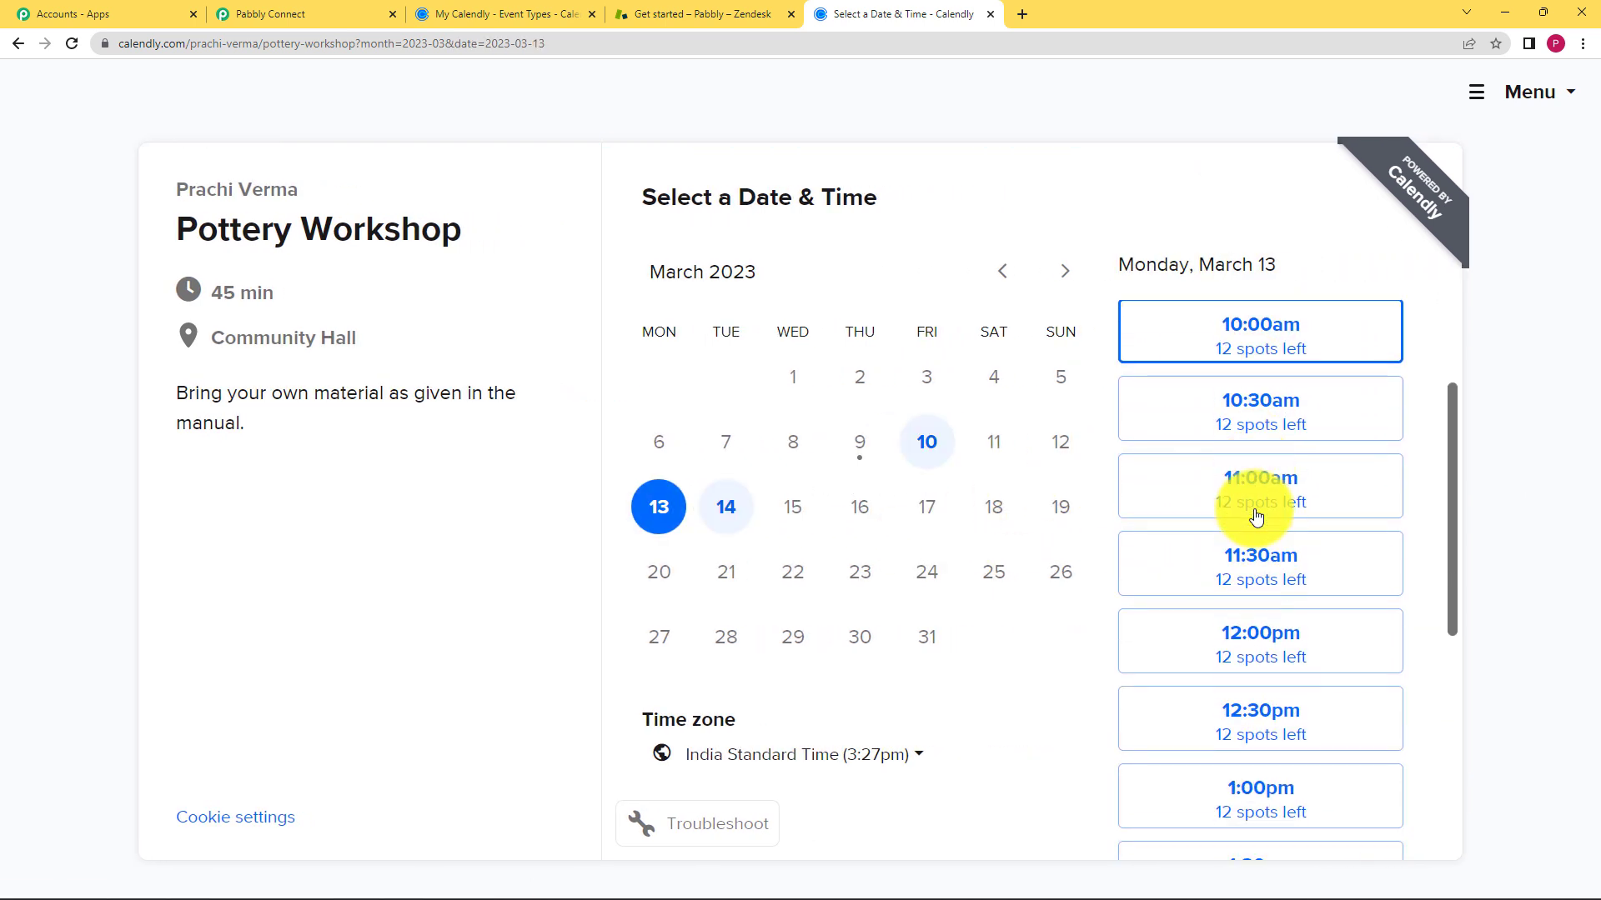
pyautogui.click(1237, 554)
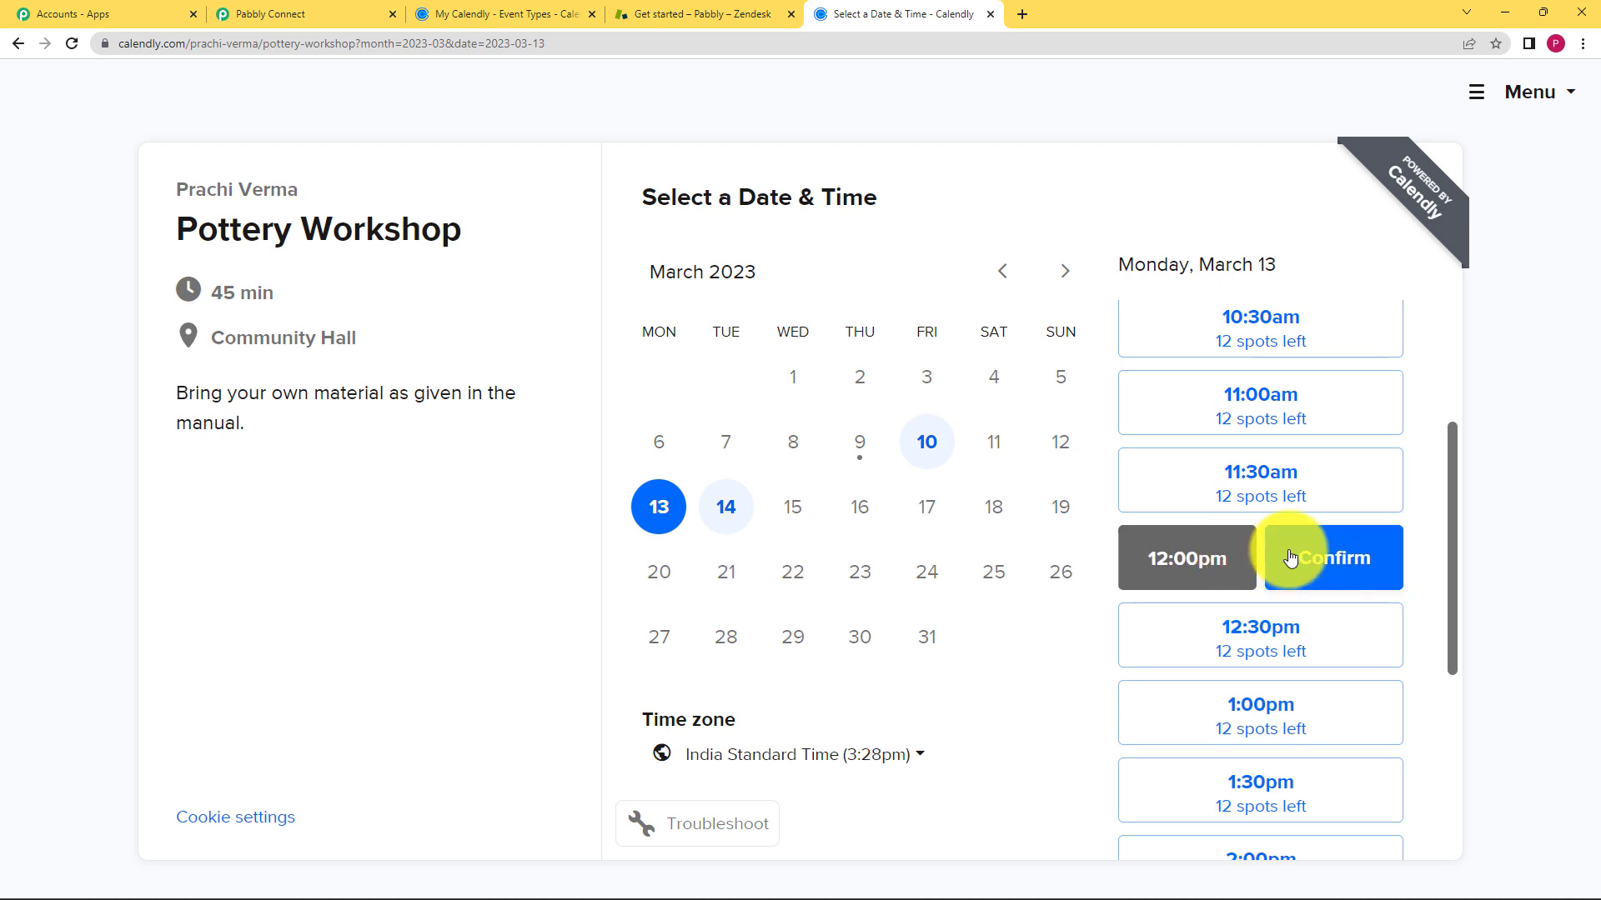
pyautogui.click(1320, 555)
# - Enter the invitee's name, email and contact number, then schedule the Pottery Workshop booking
pyautogui.click(923, 298)
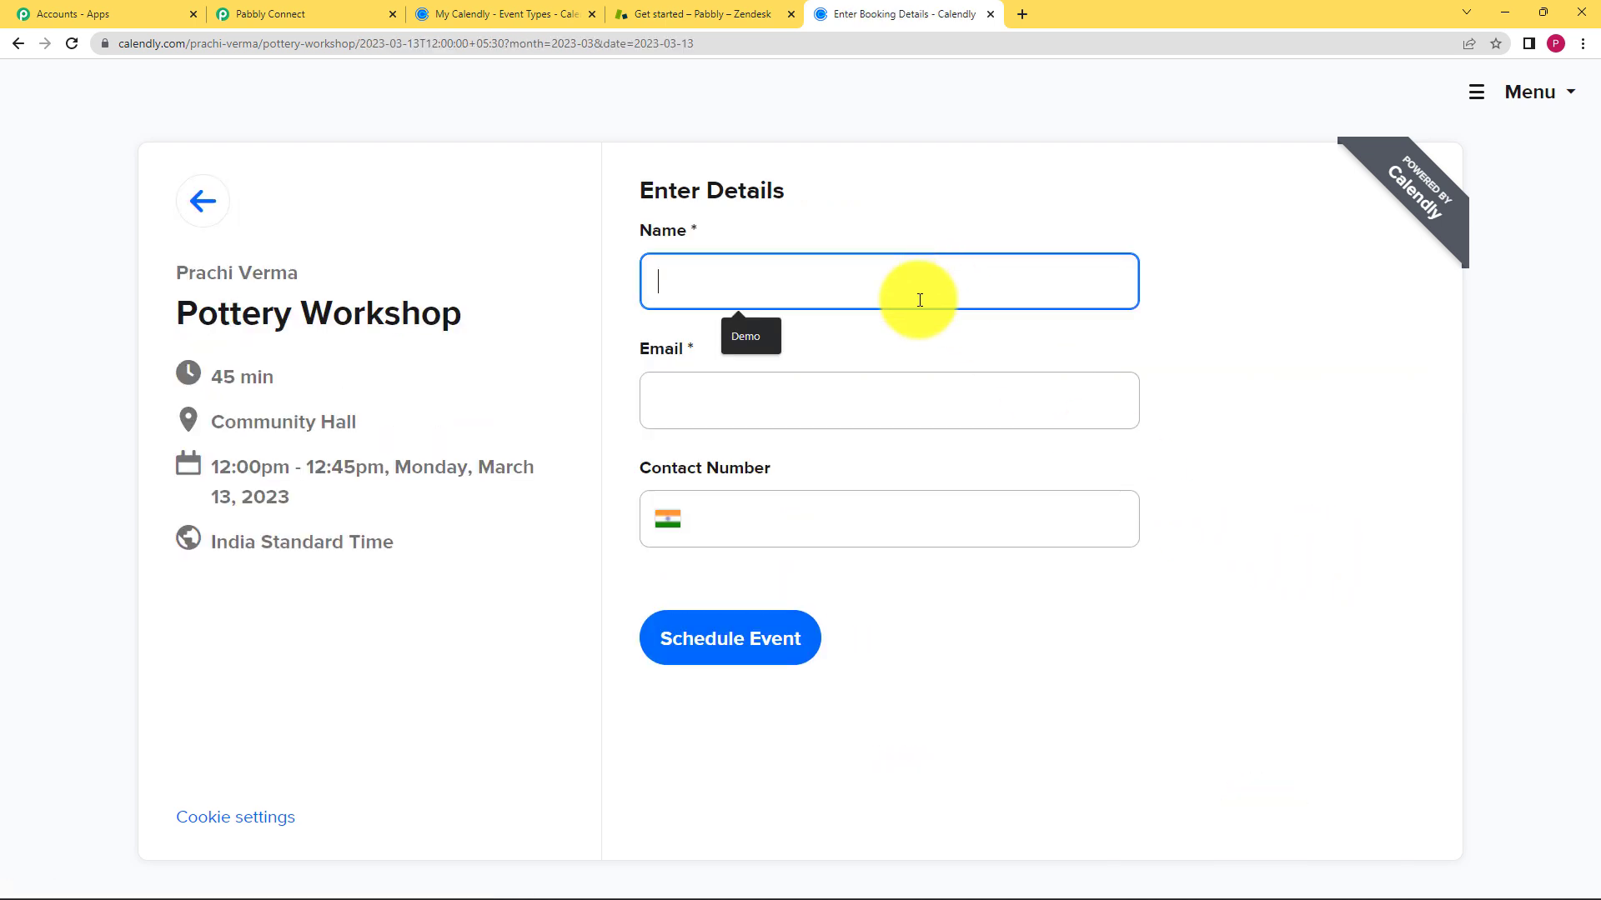
pyautogui.click(911, 414)
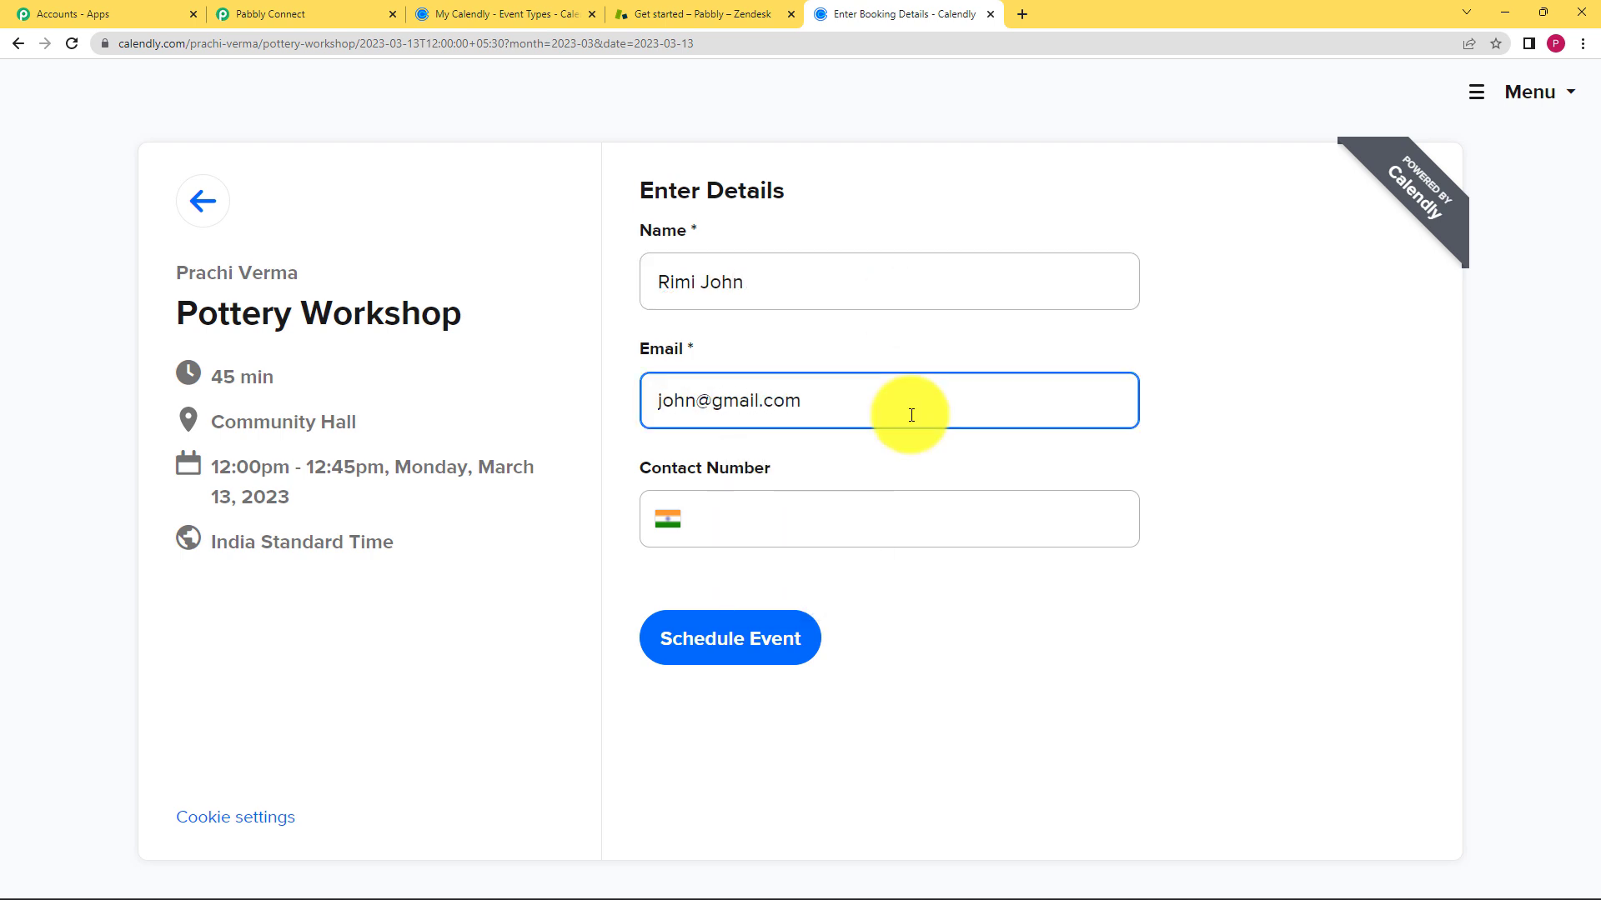
pyautogui.click(902, 515)
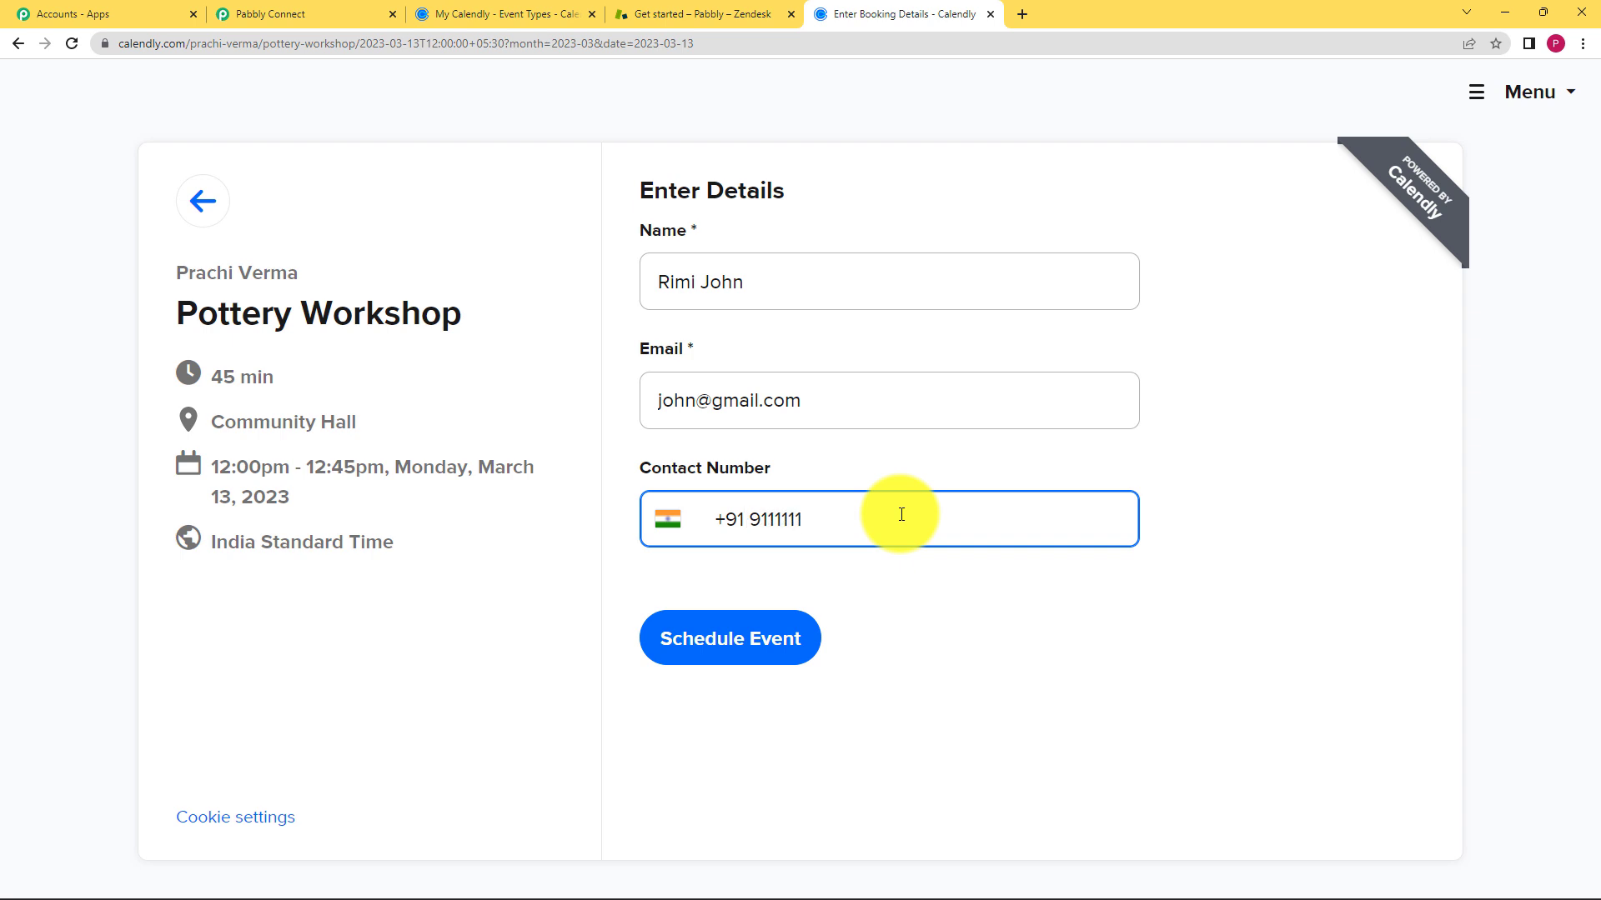
pyautogui.write('11115')
pyautogui.click(733, 640)
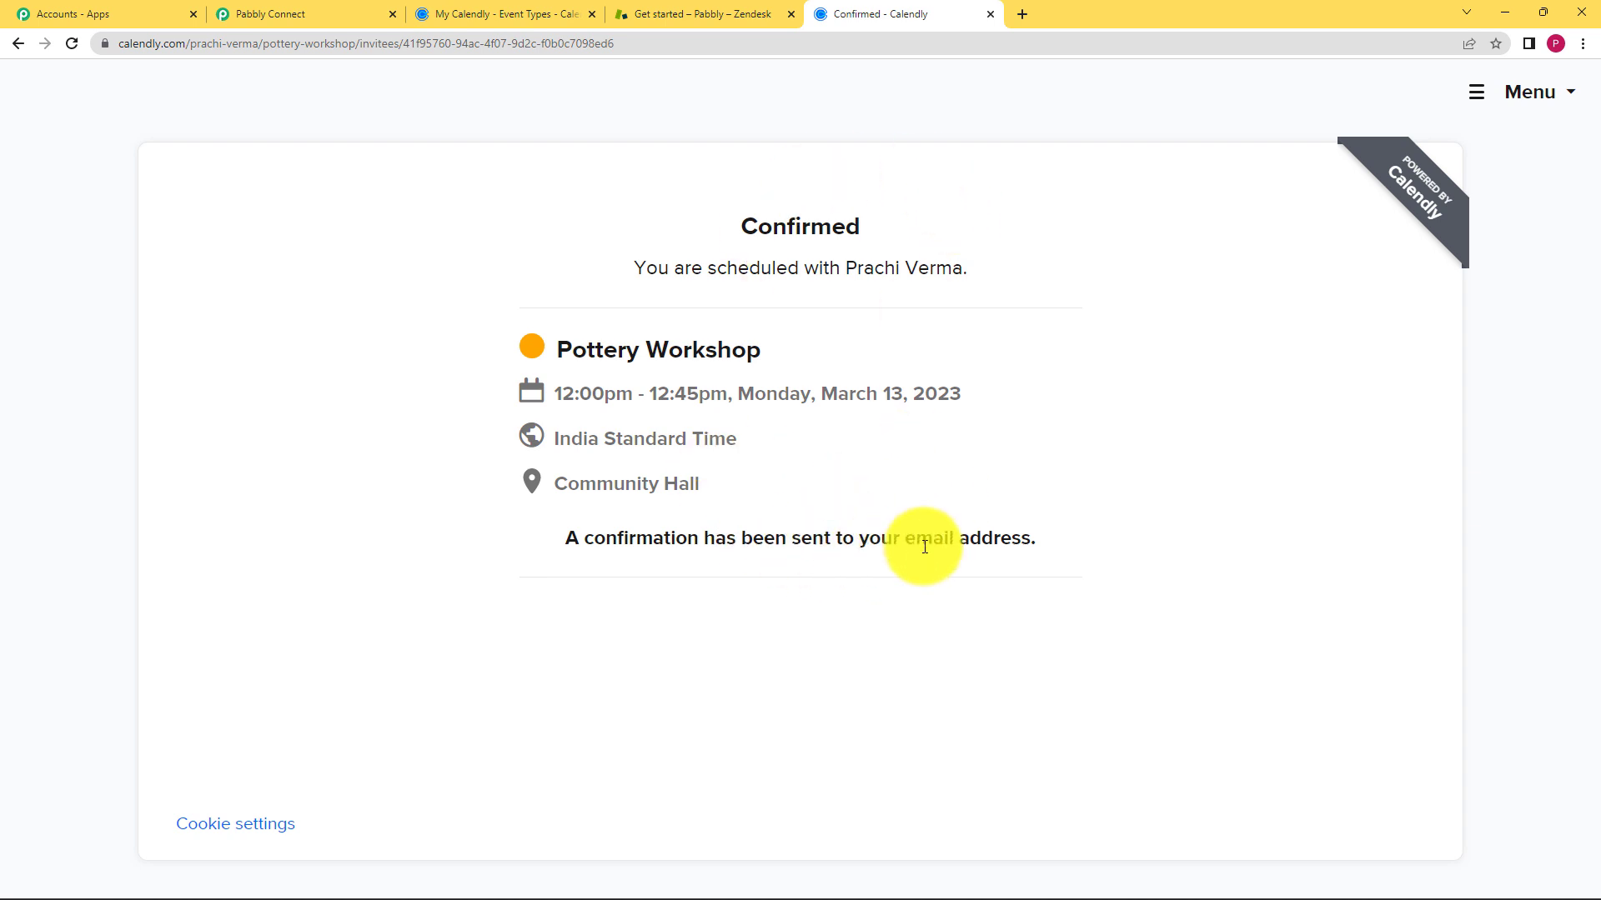
pyautogui.click(247, 8)
# - Review the captured response's Email, Name and contact number values
pyautogui.scroll(-3, 183, 547)
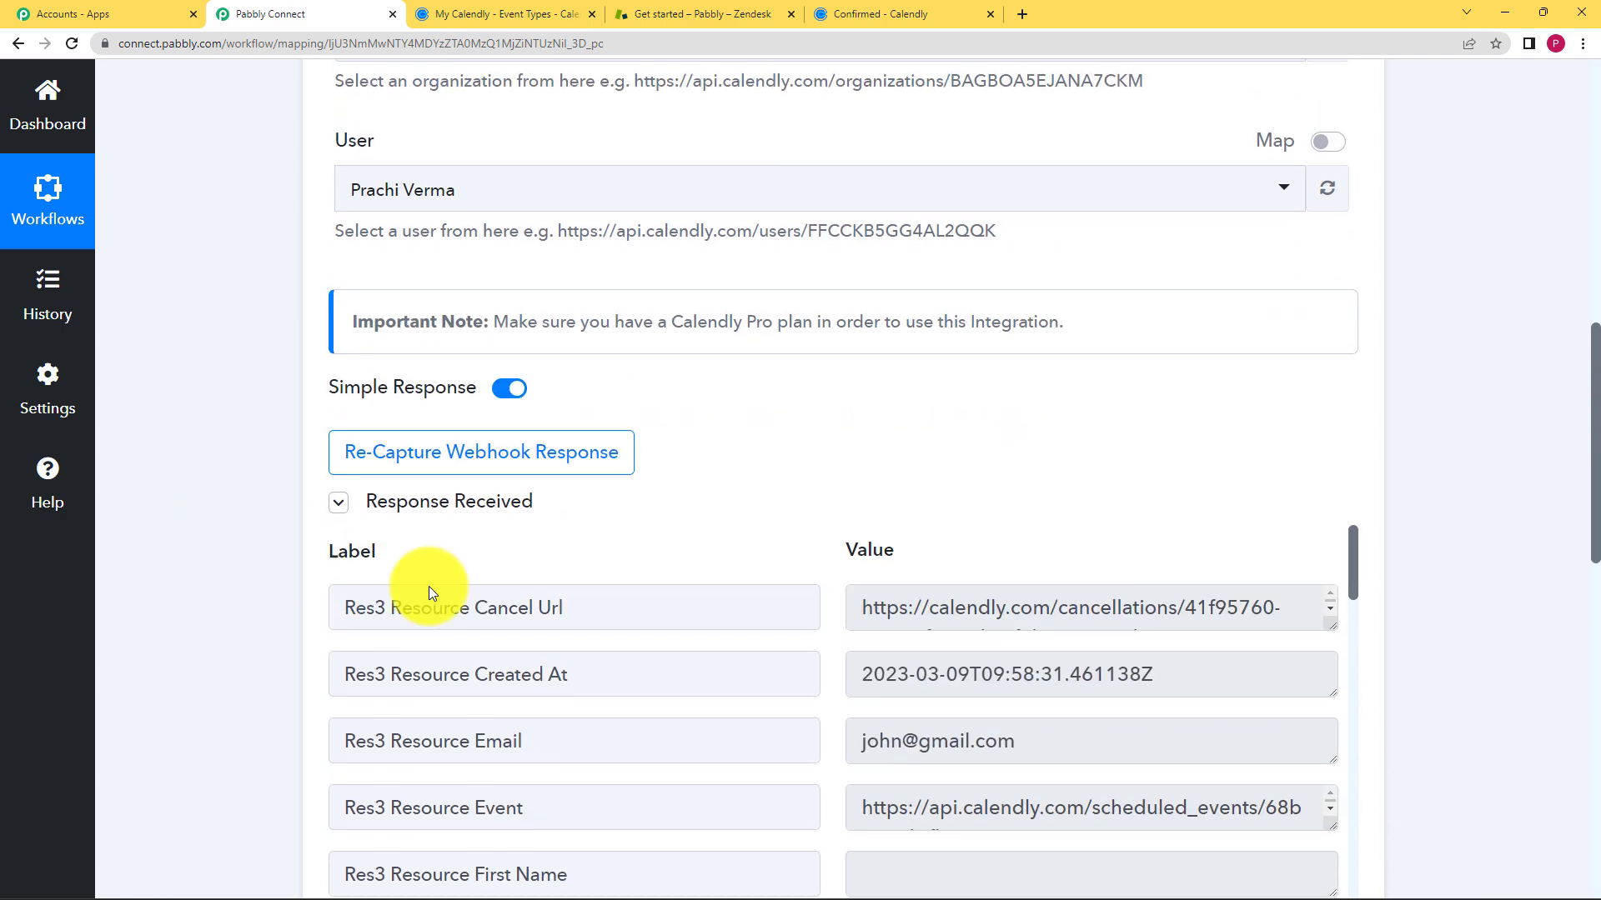
pyautogui.scroll(-3, 222, 554)
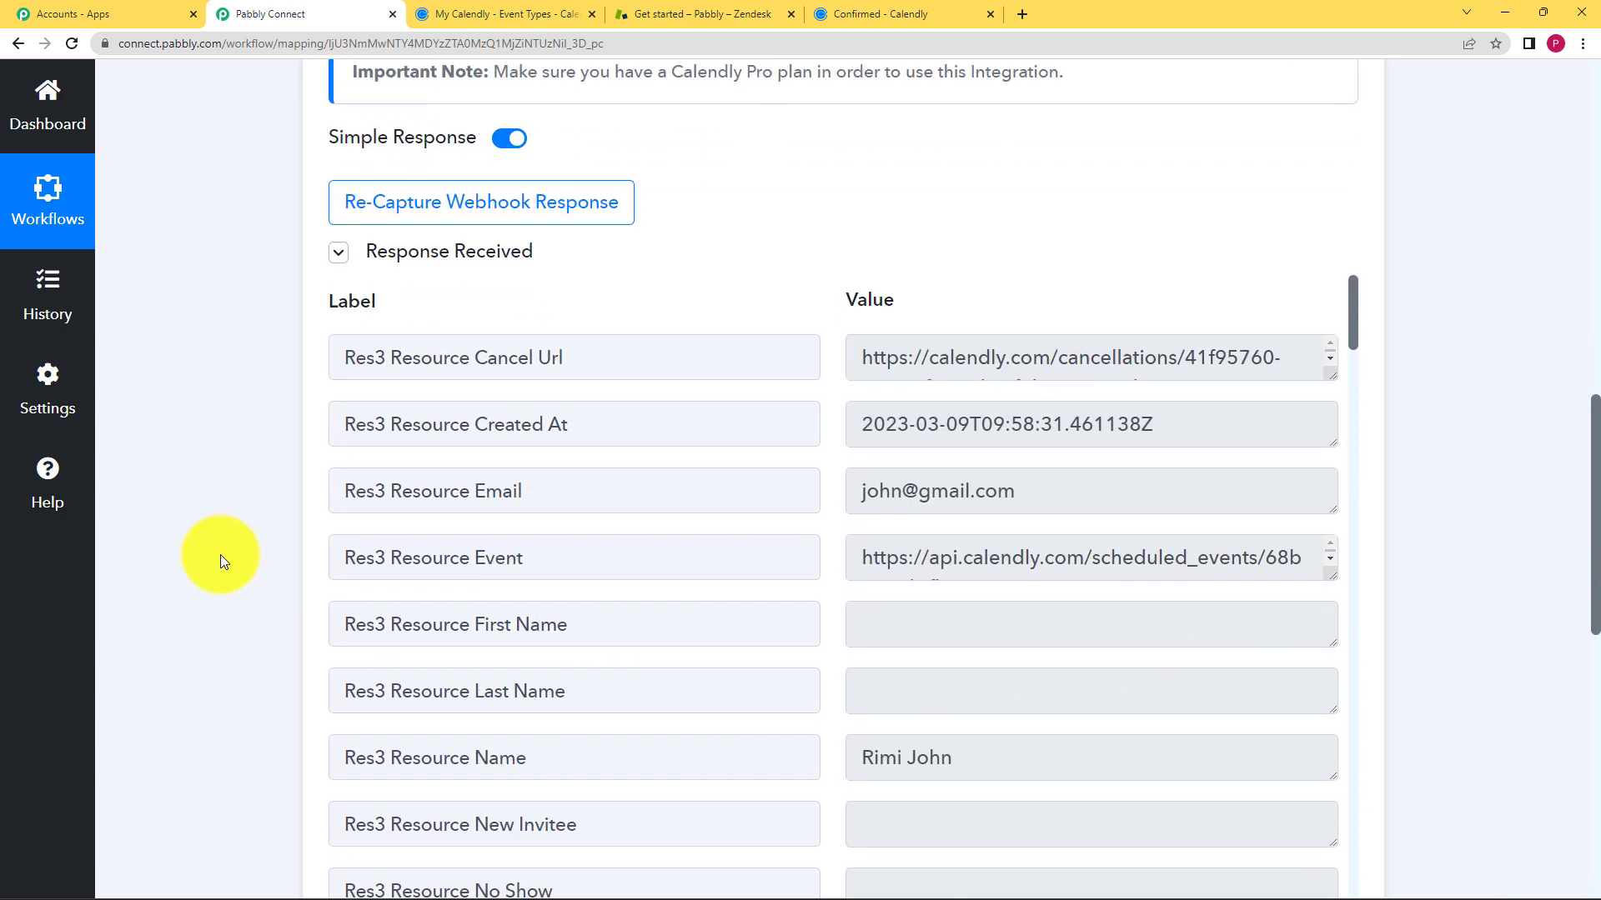
pyautogui.moveTo(1043, 486); pyautogui.dragTo(828, 547)
pyautogui.click(830, 547)
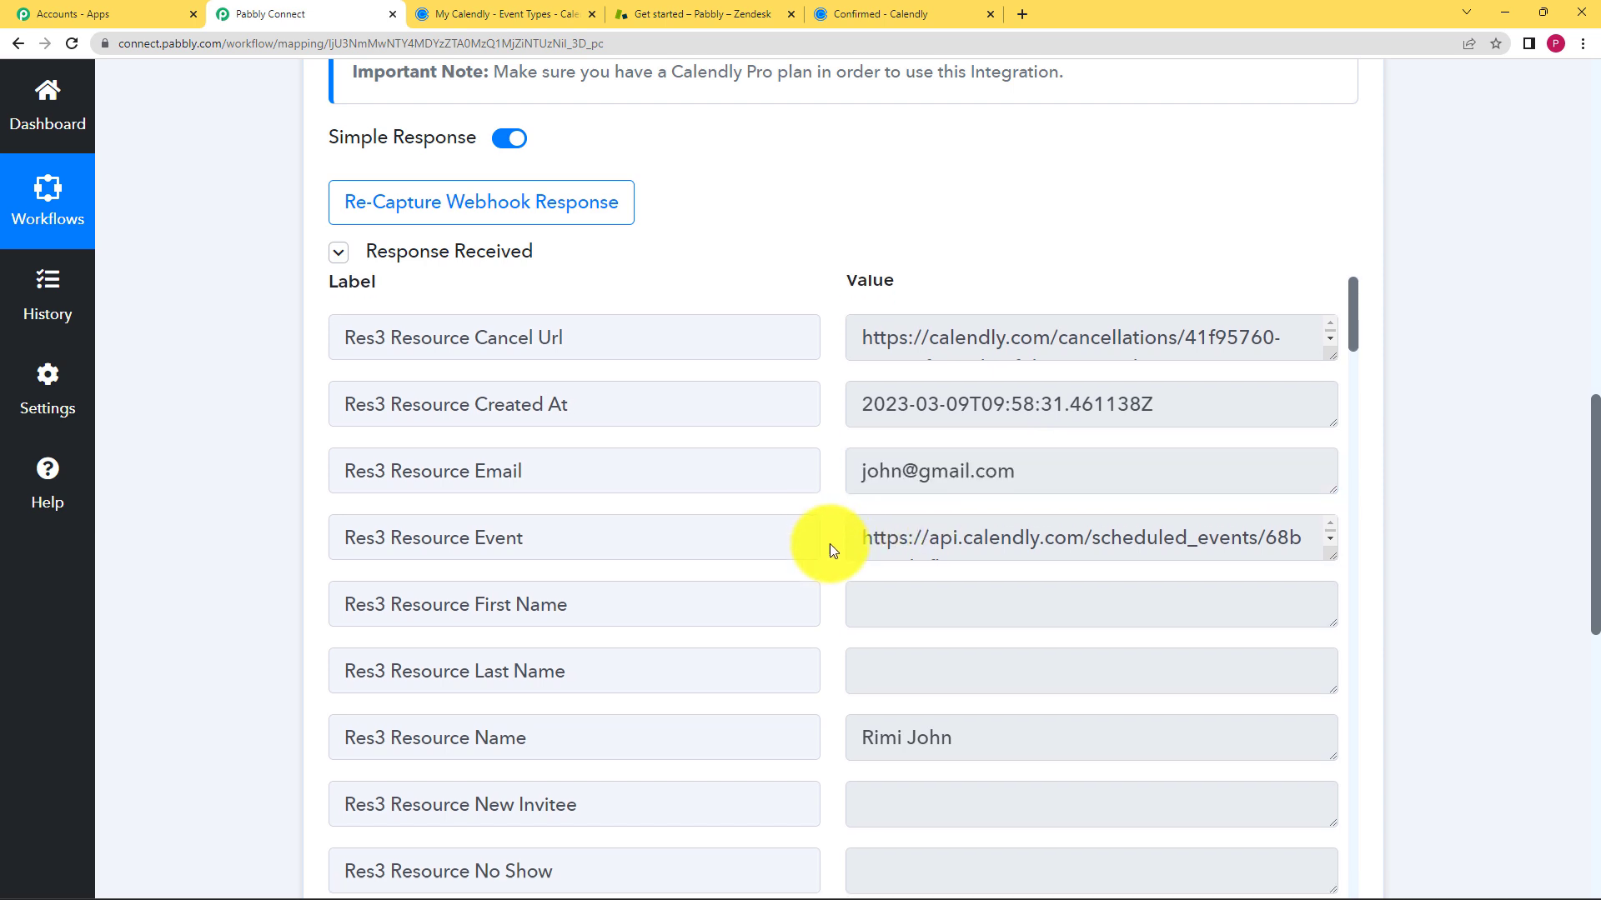
pyautogui.scroll(-3, 830, 548)
pyautogui.moveTo(949, 508); pyautogui.dragTo(803, 536)
pyautogui.click(842, 547)
pyautogui.scroll(-2, 867, 557)
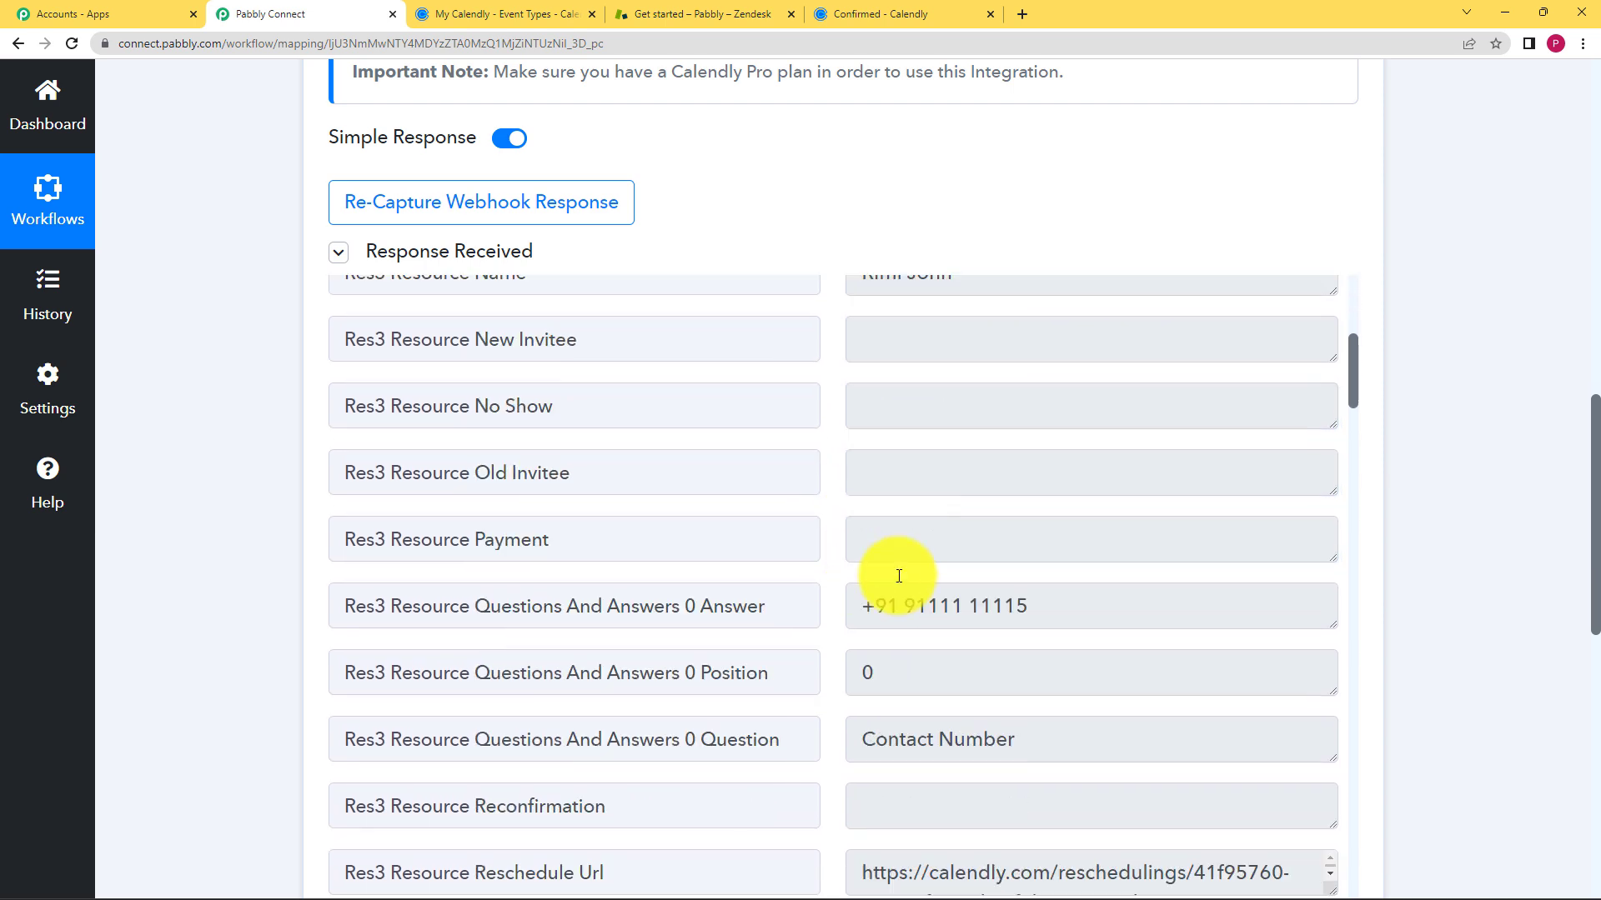
pyautogui.scroll(-2, 867, 556)
pyautogui.moveTo(1031, 600); pyautogui.dragTo(797, 637)
pyautogui.click(840, 636)
# - Scroll back up and collapse the Calendly trigger step
pyautogui.scroll(-1, 842, 627)
pyautogui.scroll(-11, 842, 621)
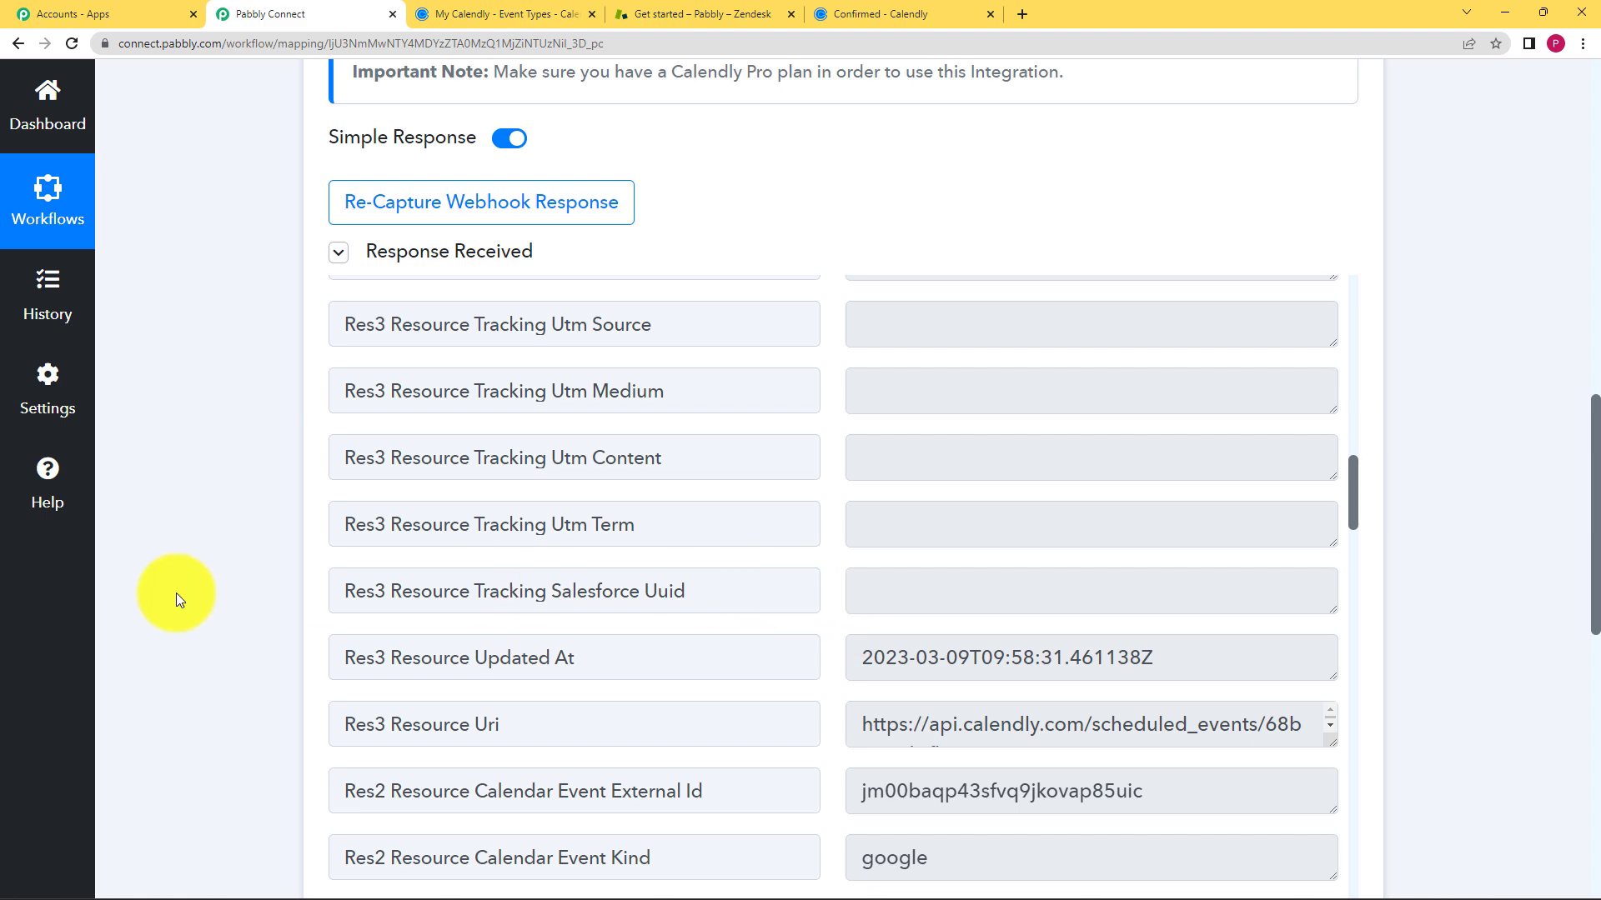
pyautogui.scroll(3, 177, 593)
pyautogui.scroll(10, 176, 593)
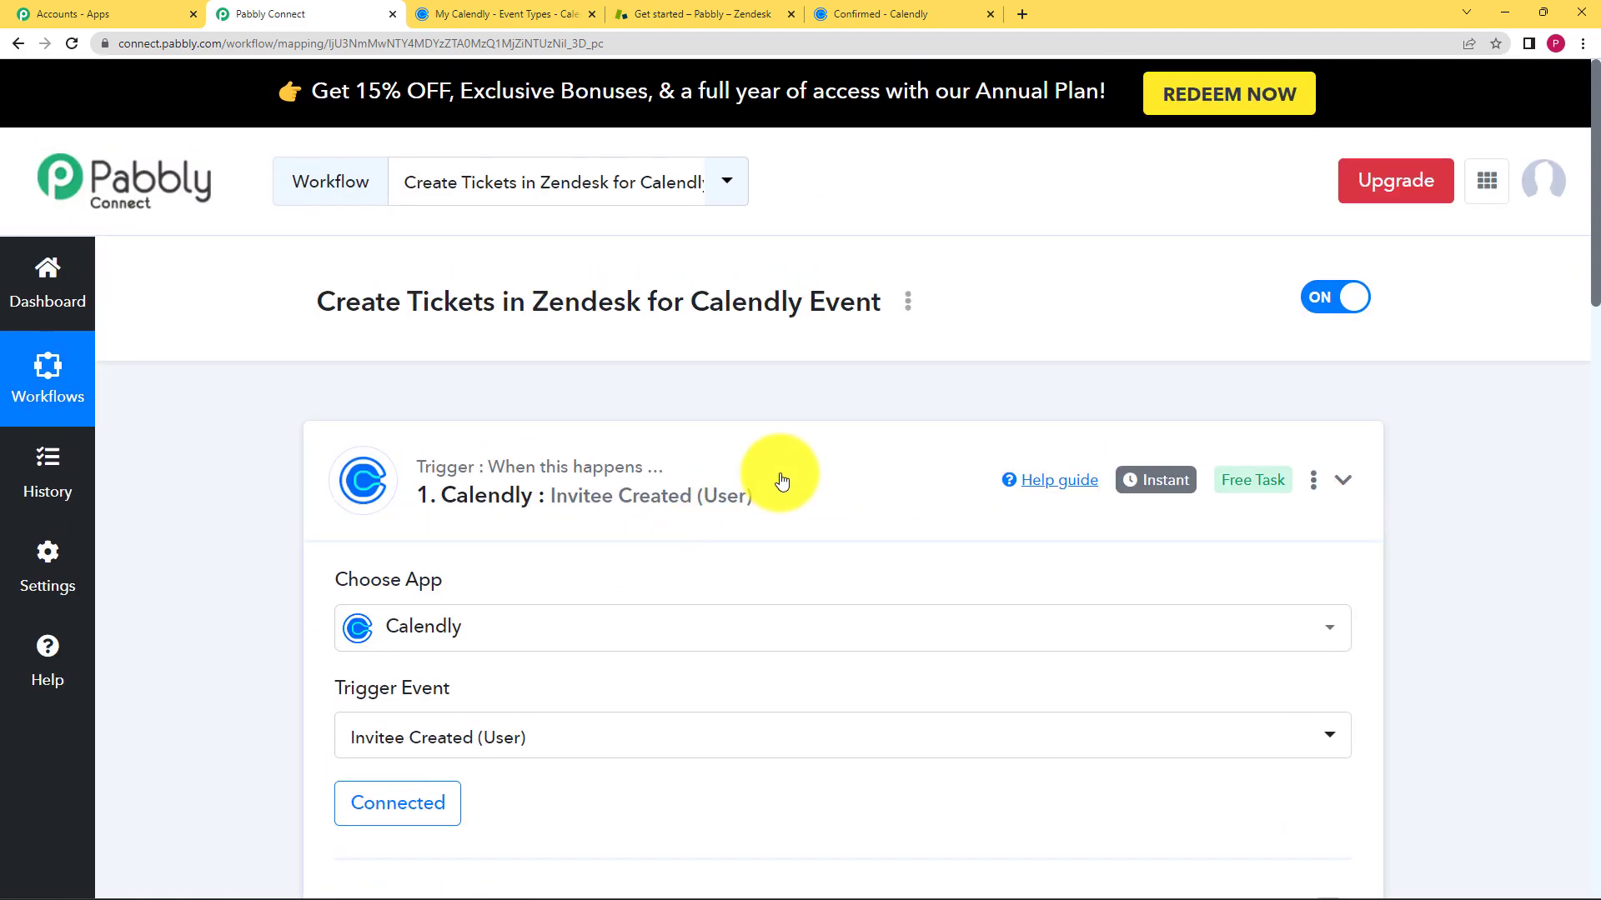
pyautogui.click(781, 481)
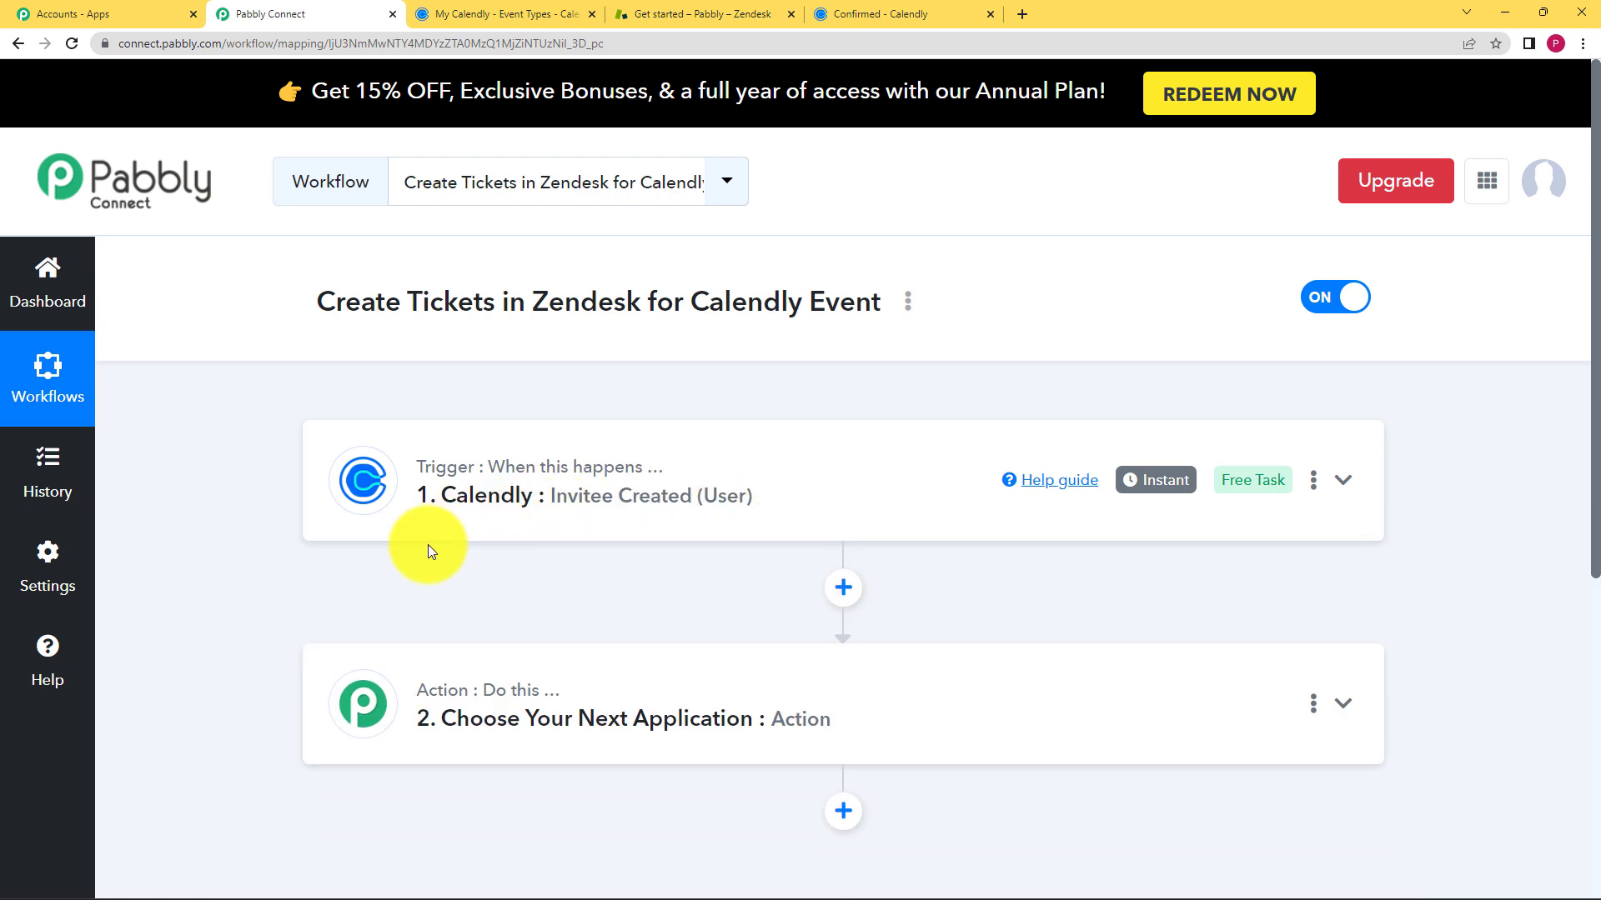
# - Search 'Zende' and choose Zendesk as the action app
pyautogui.scroll(-3, 237, 553)
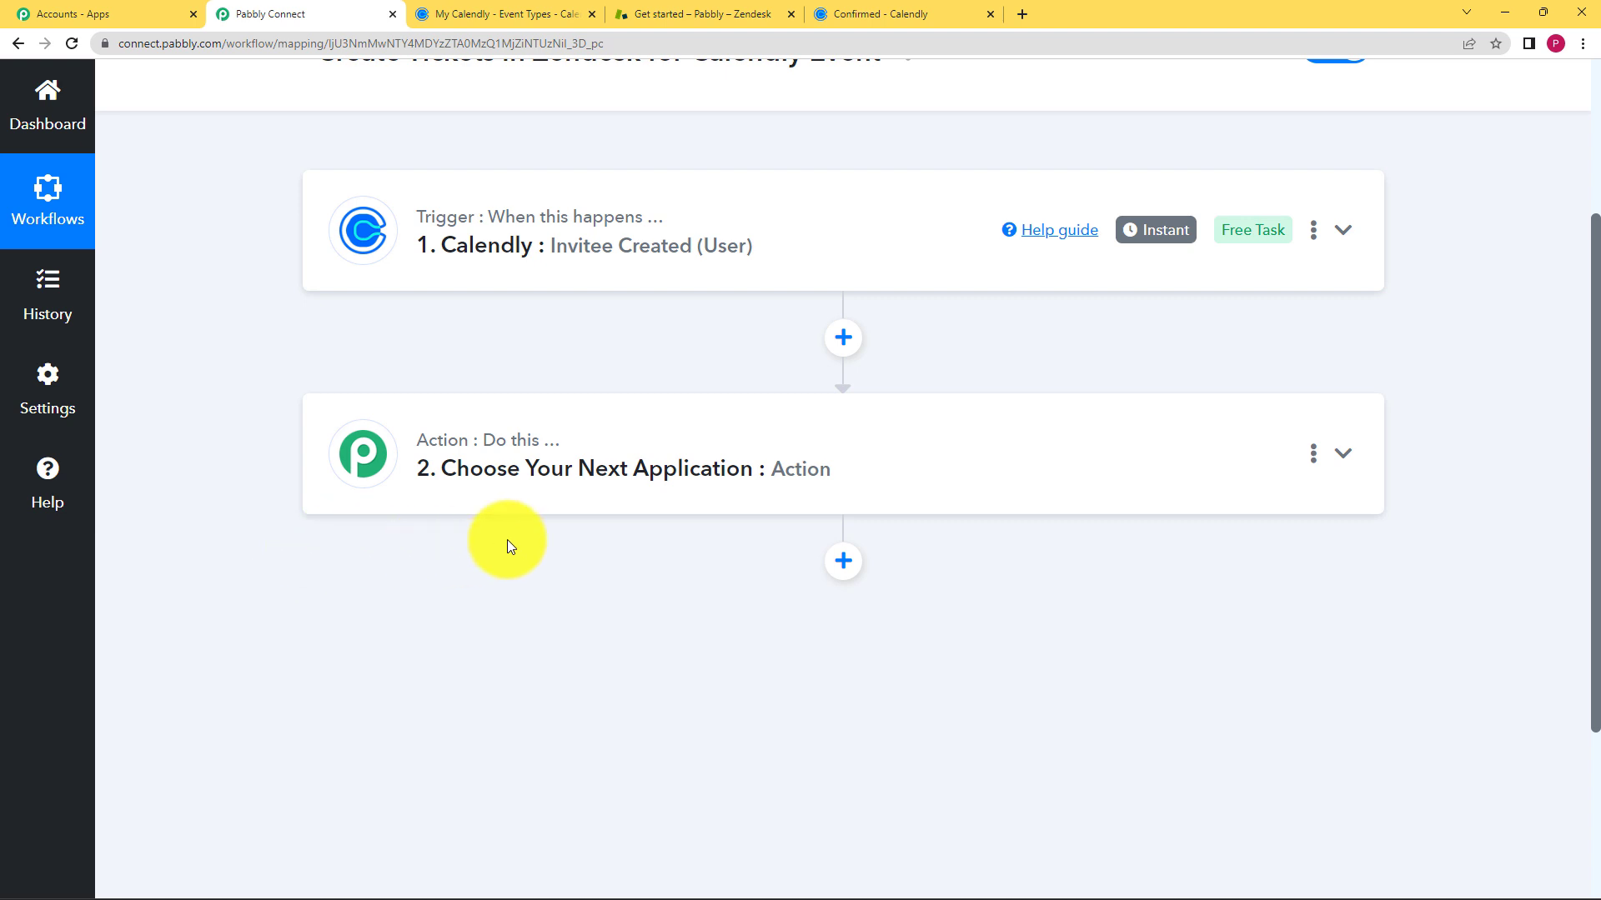
pyautogui.click(593, 474)
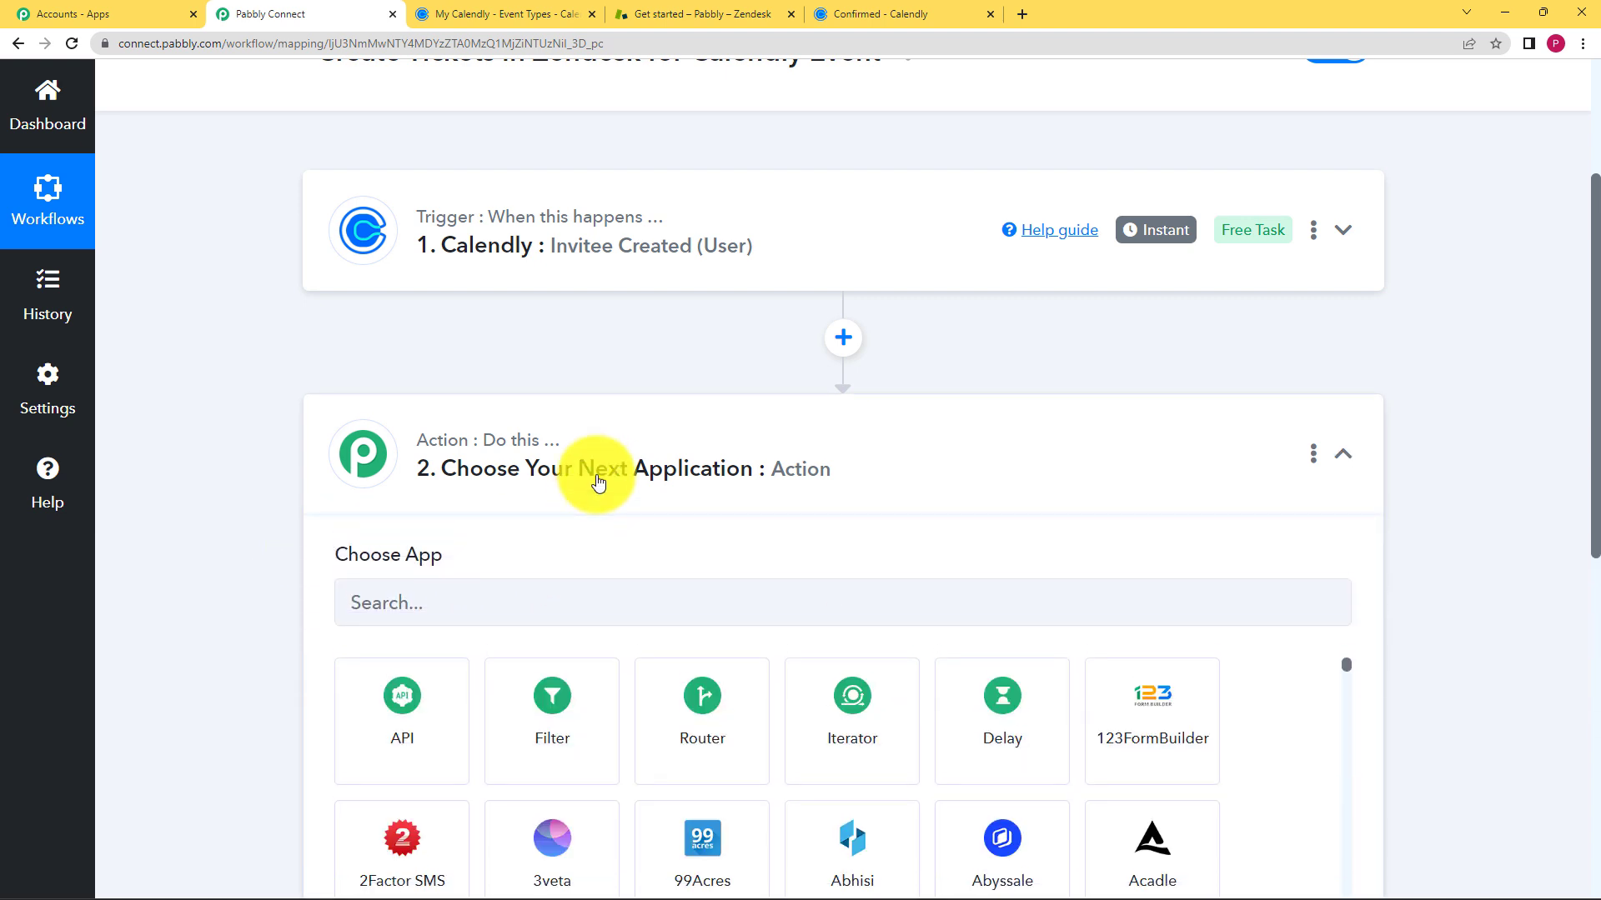
pyautogui.scroll(-2, 323, 573)
pyautogui.click(465, 442)
pyautogui.write('Ze')
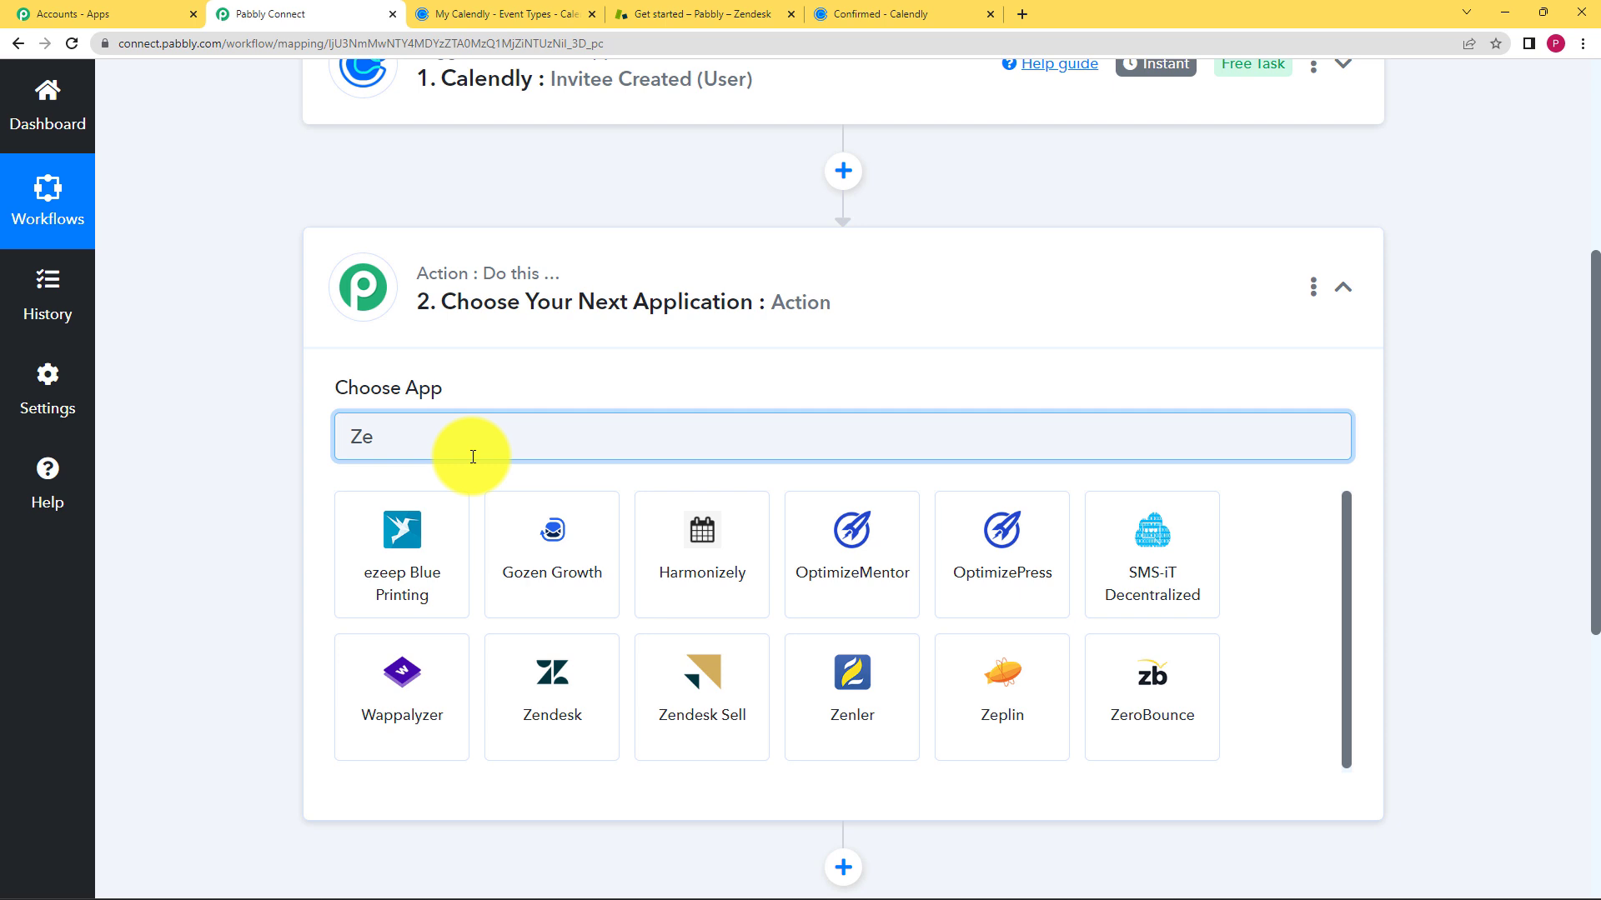
pyautogui.write('ndes')
pyautogui.click(430, 546)
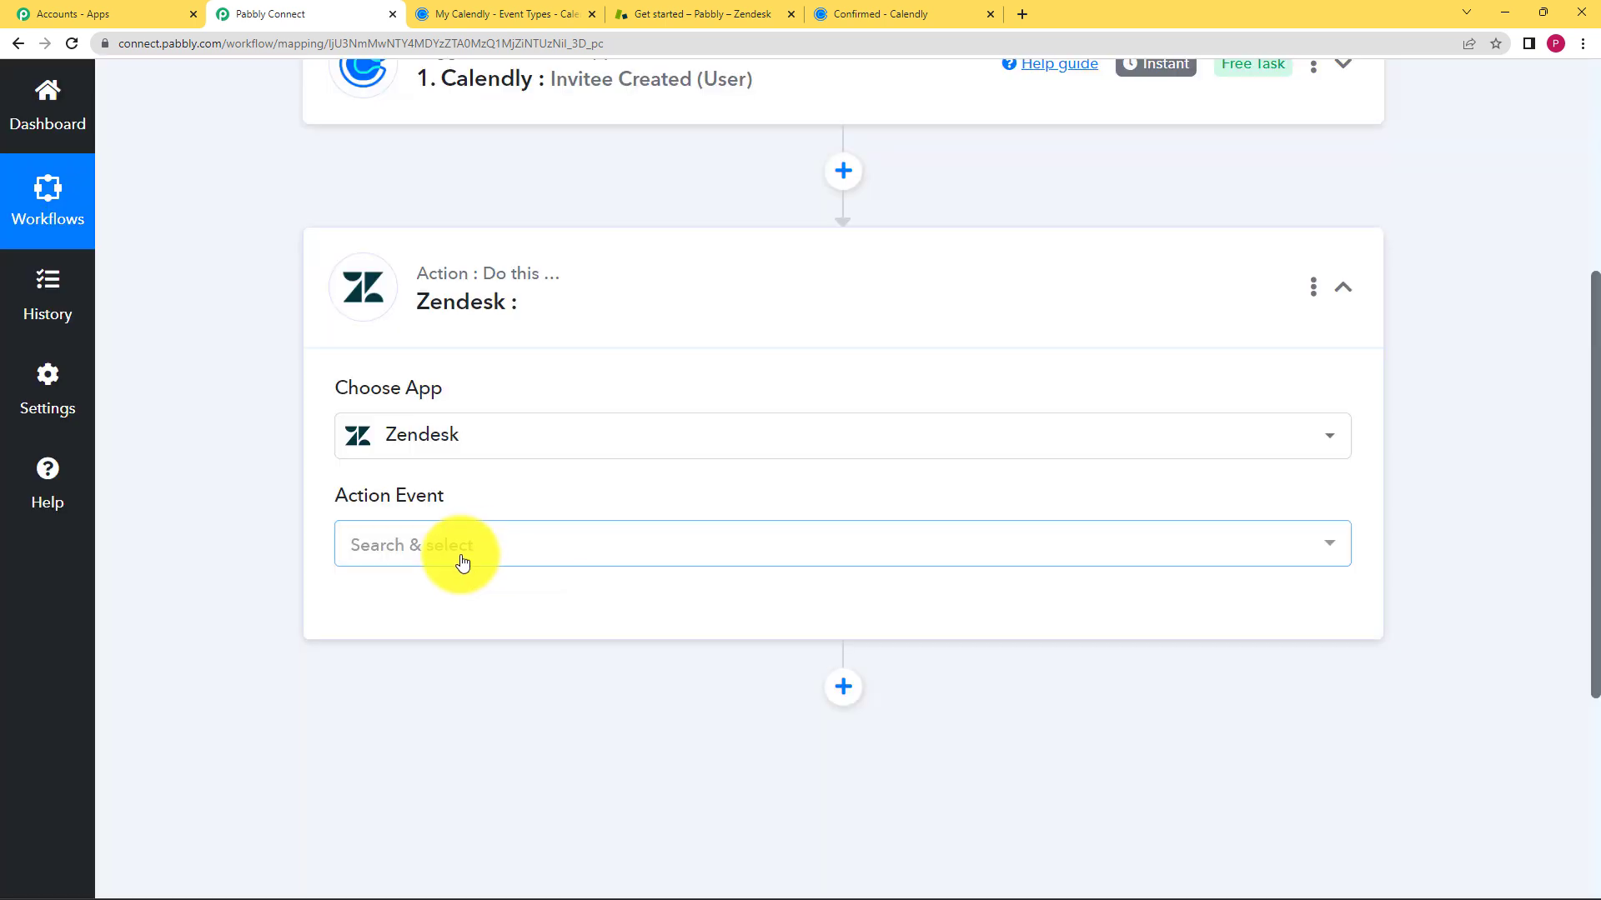
# - Set the Zendesk action event to Create Ticket and begin connecting an account
pyautogui.click(642, 9)
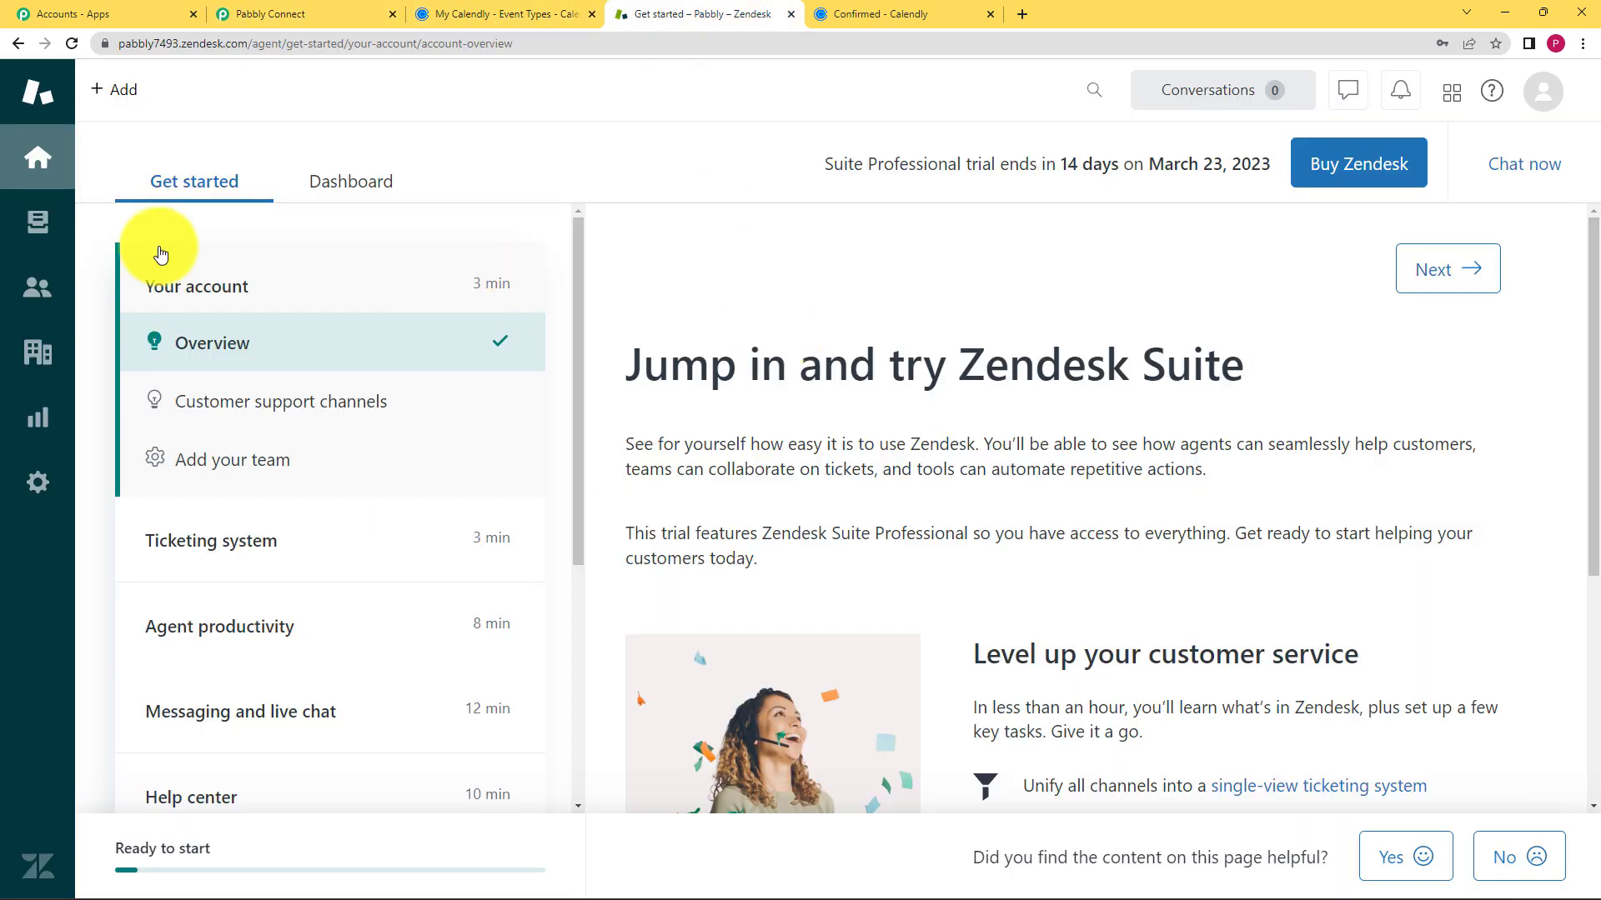
pyautogui.click(258, 15)
pyautogui.click(397, 550)
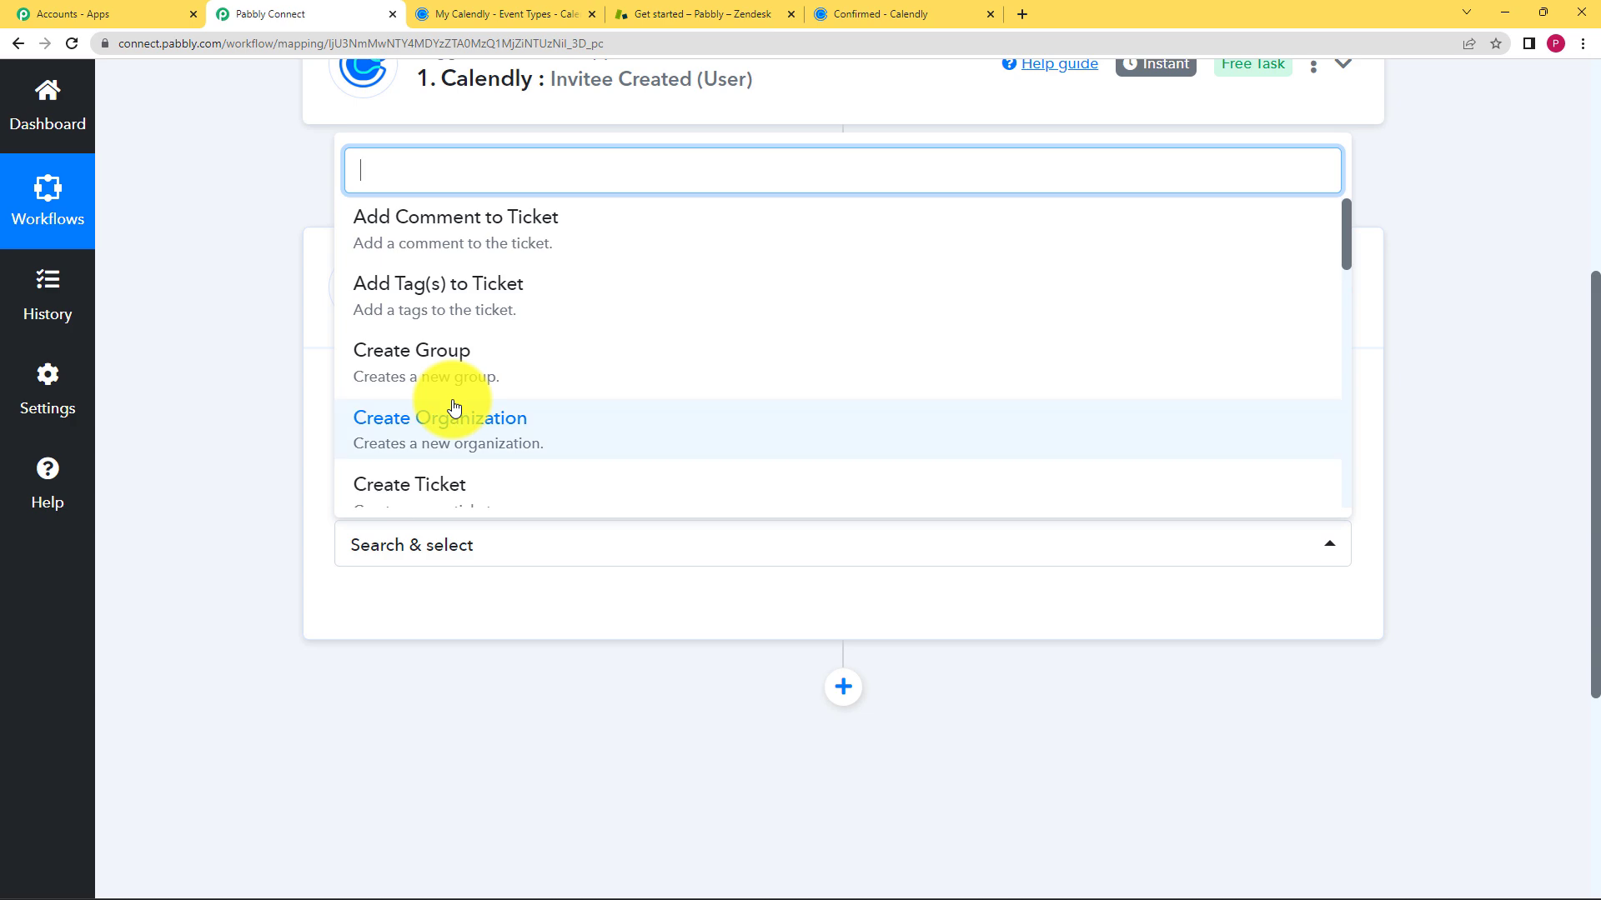
pyautogui.scroll(-2, 455, 405)
pyautogui.click(469, 331)
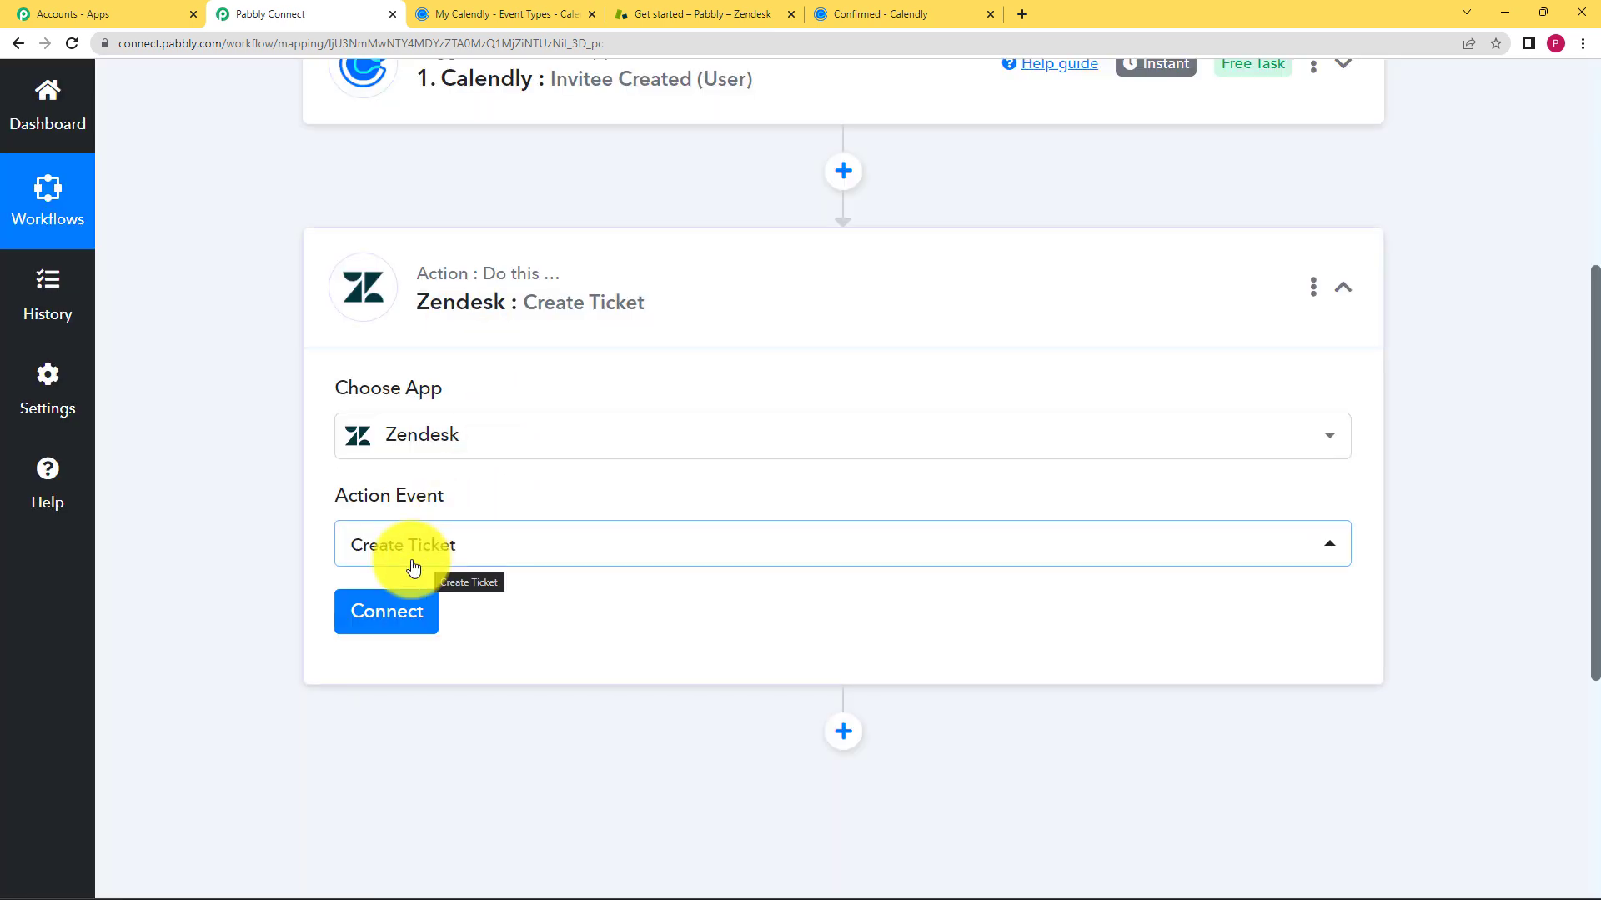
pyautogui.click(392, 614)
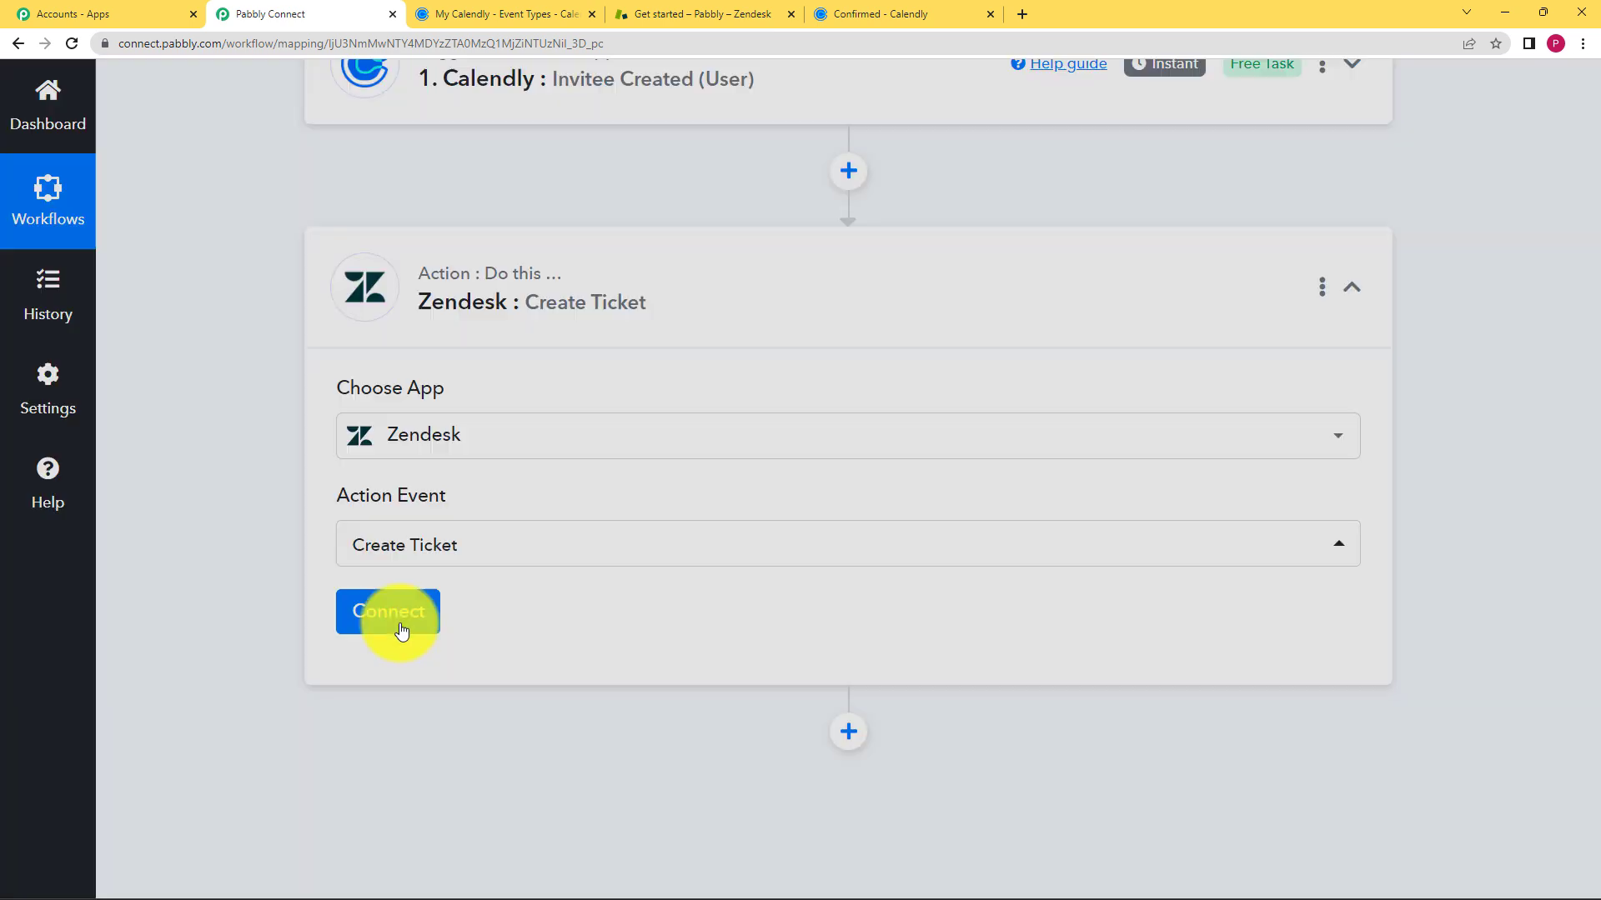
# - Add a new Zendesk connection with username and password, then view Zendesk's Get started page
pyautogui.click(817, 307)
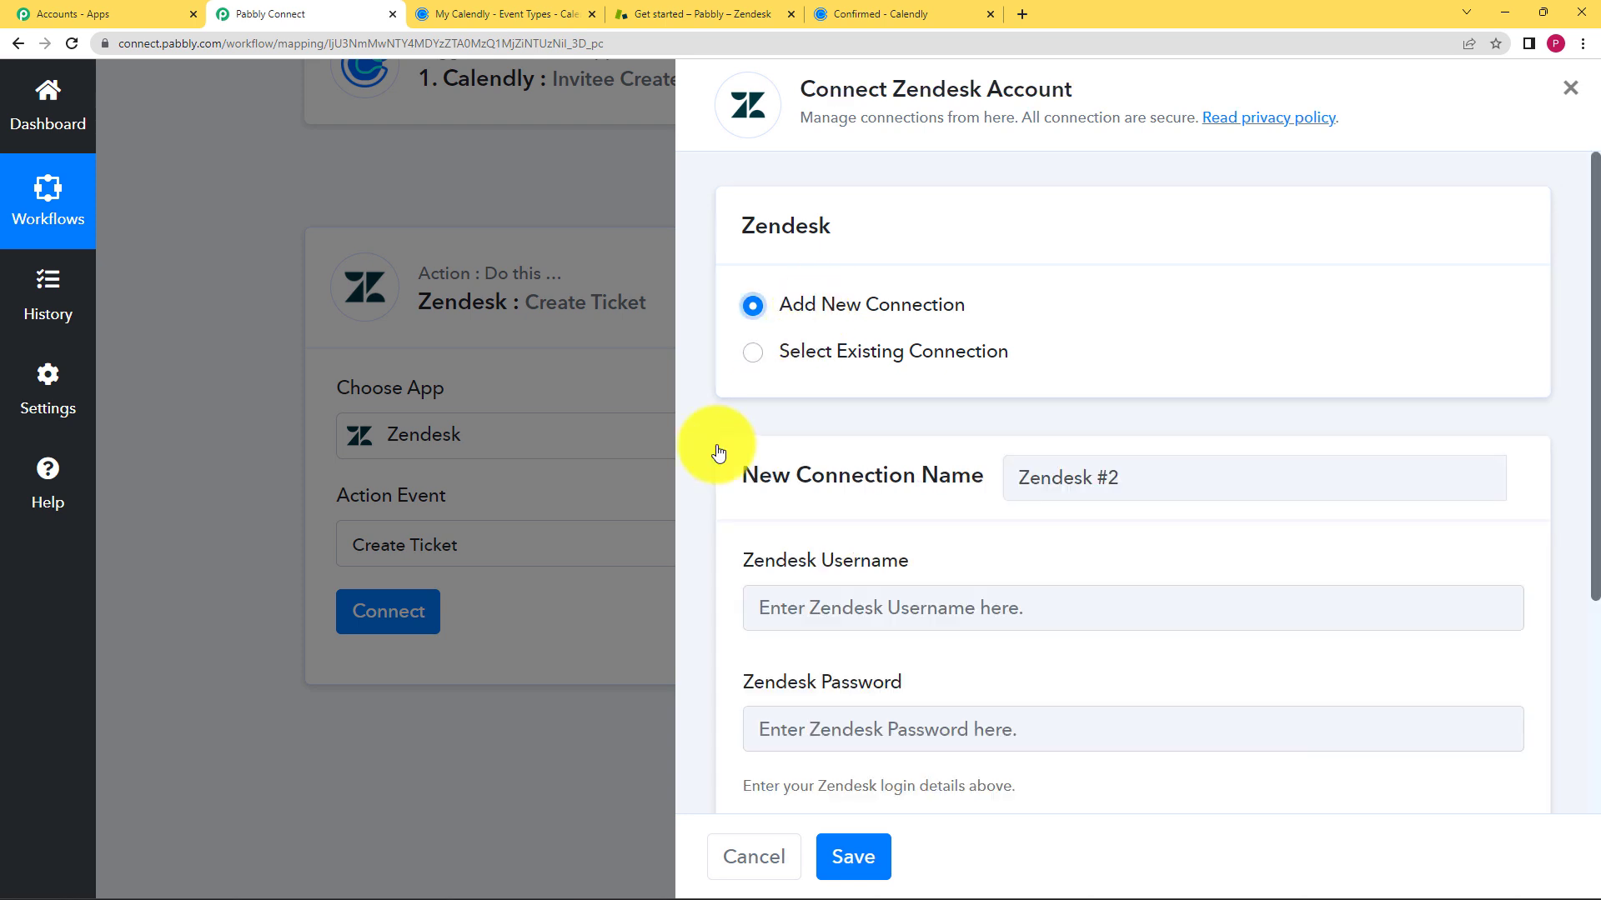
pyautogui.scroll(-2, 792, 451)
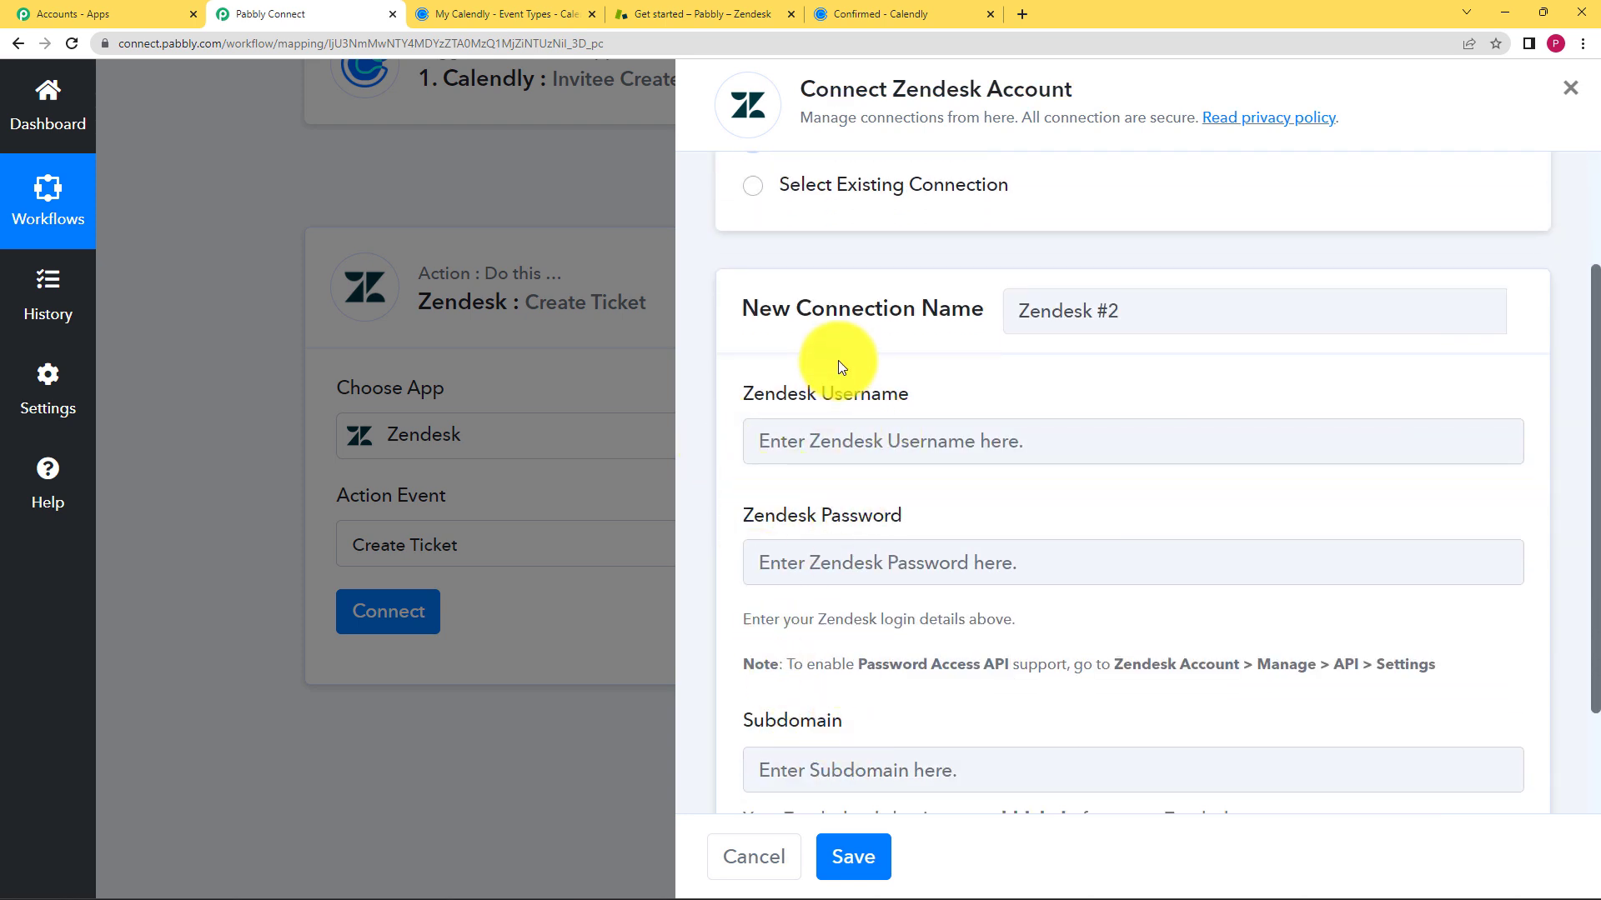
pyautogui.scroll(-2, 726, 605)
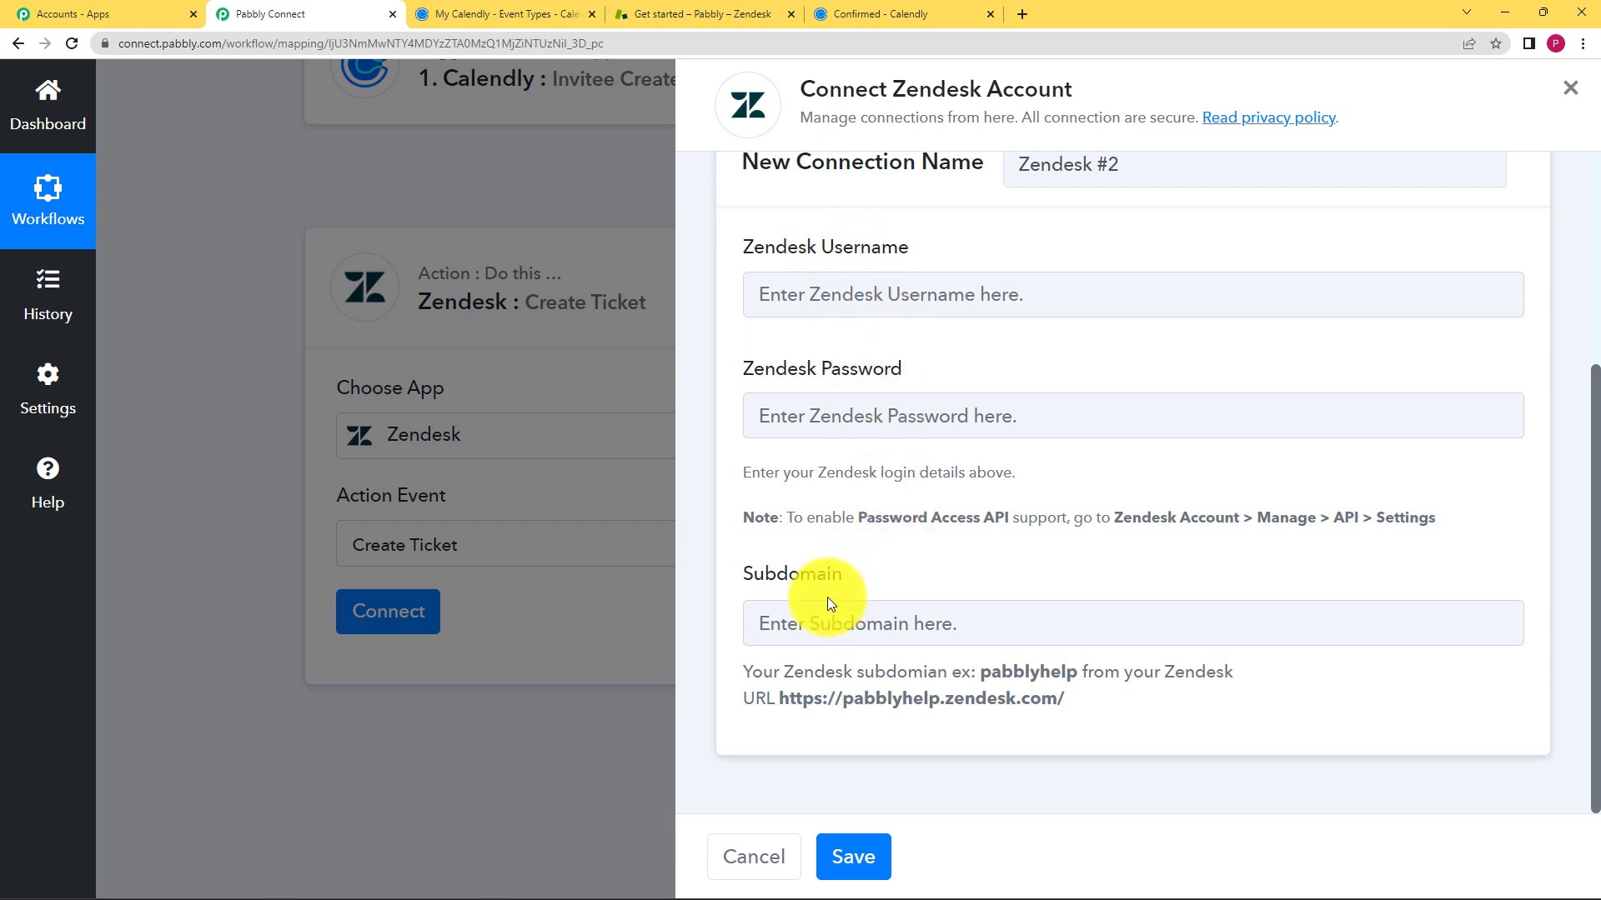
pyautogui.click(750, 304)
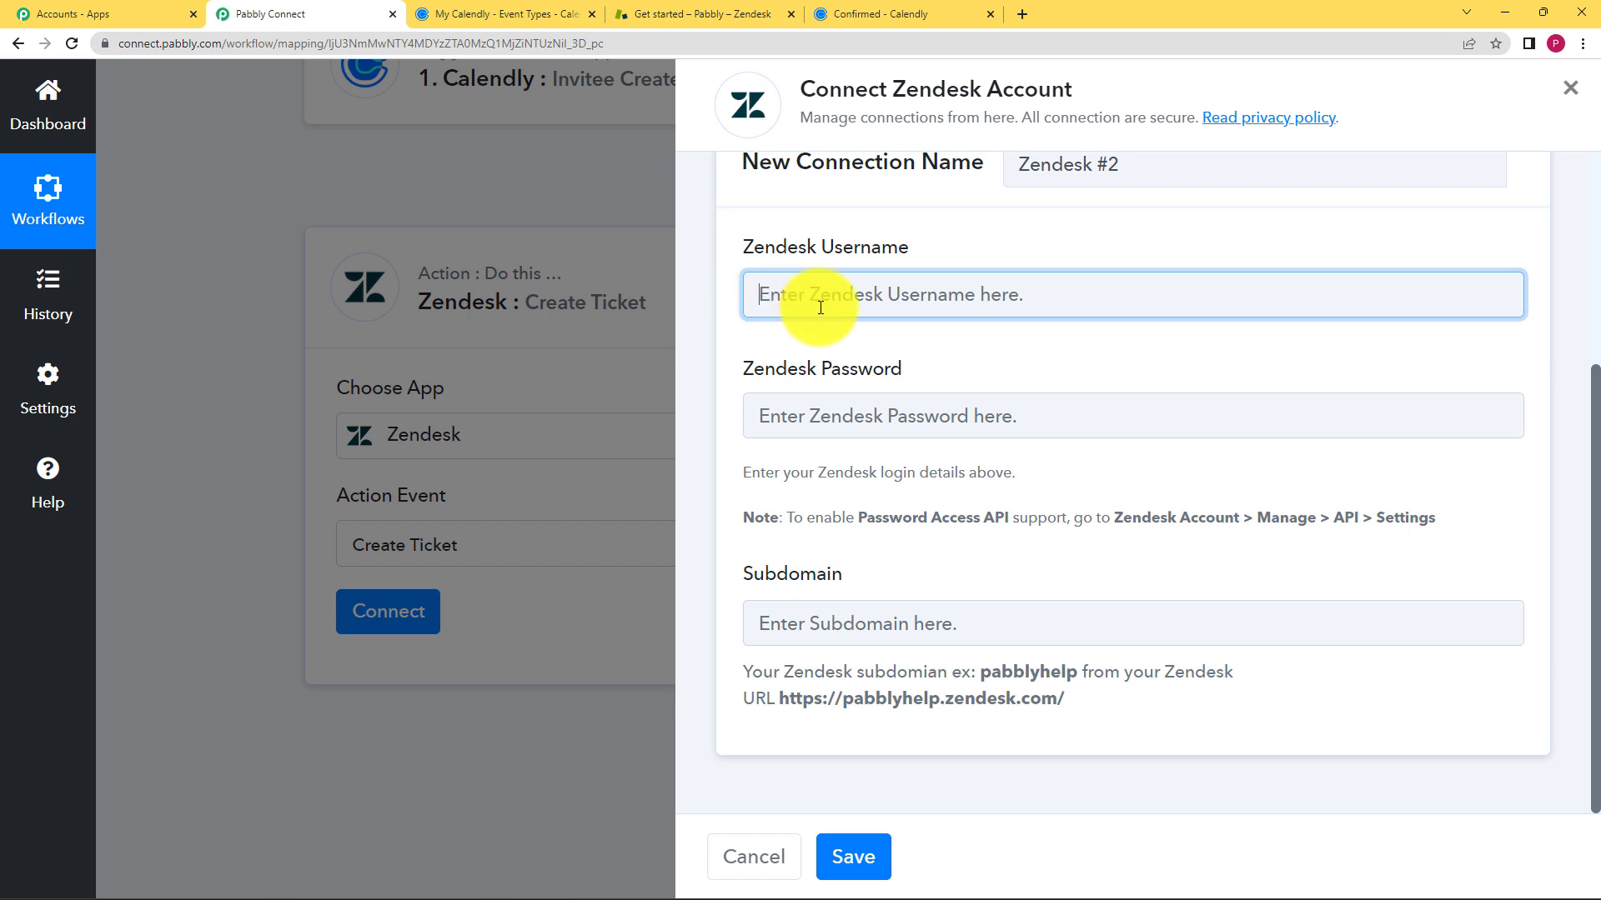
pyautogui.write('p')
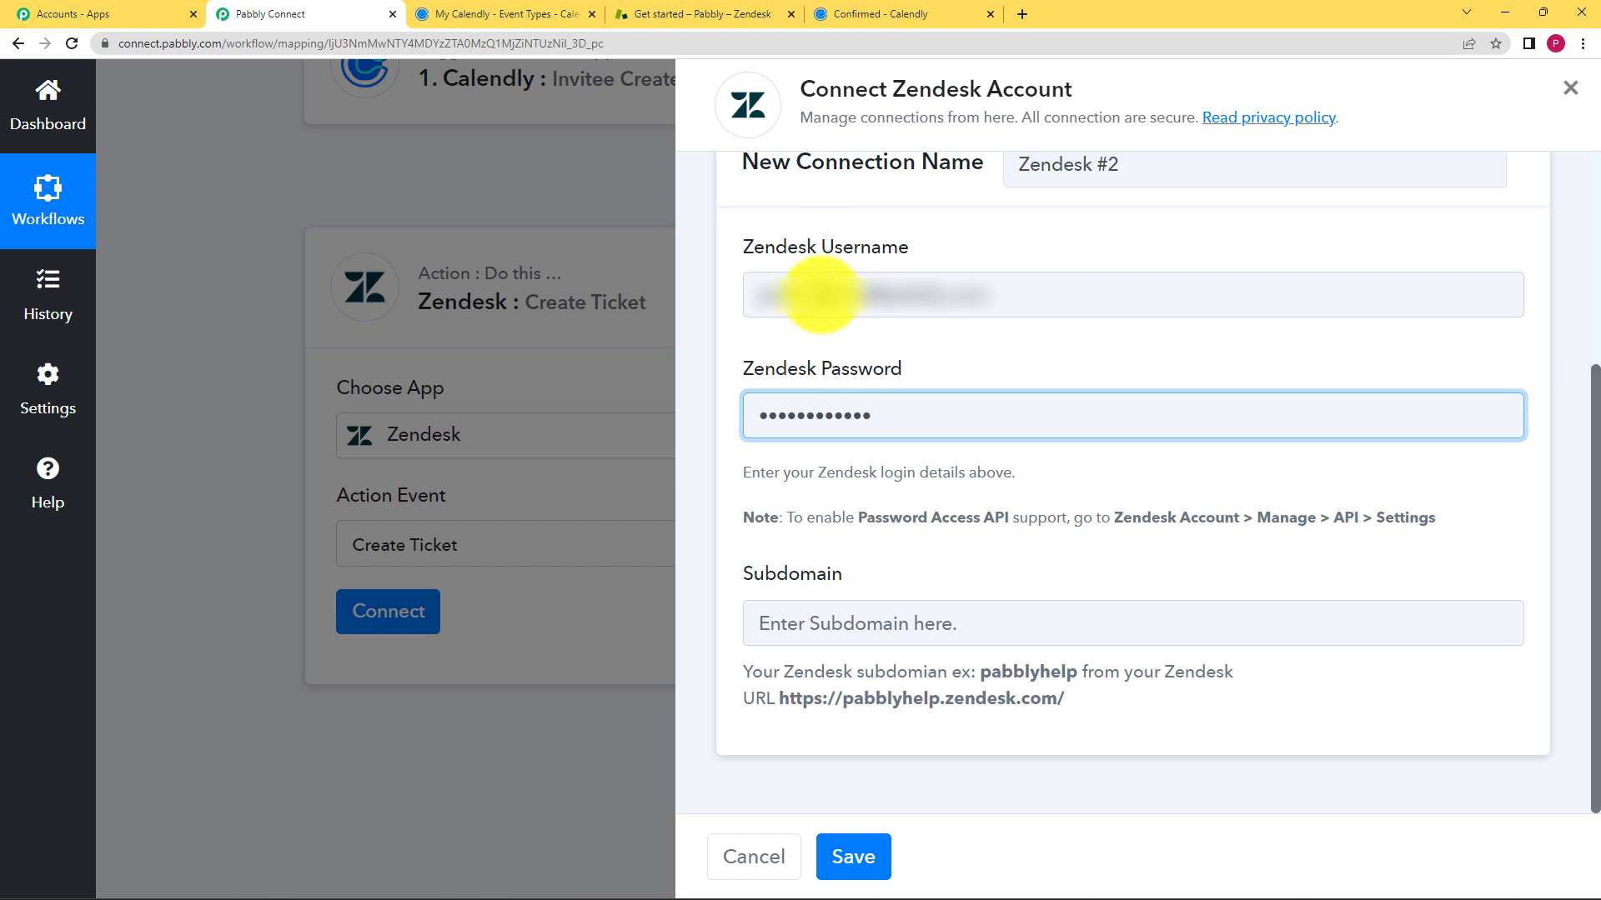
pyautogui.click(864, 623)
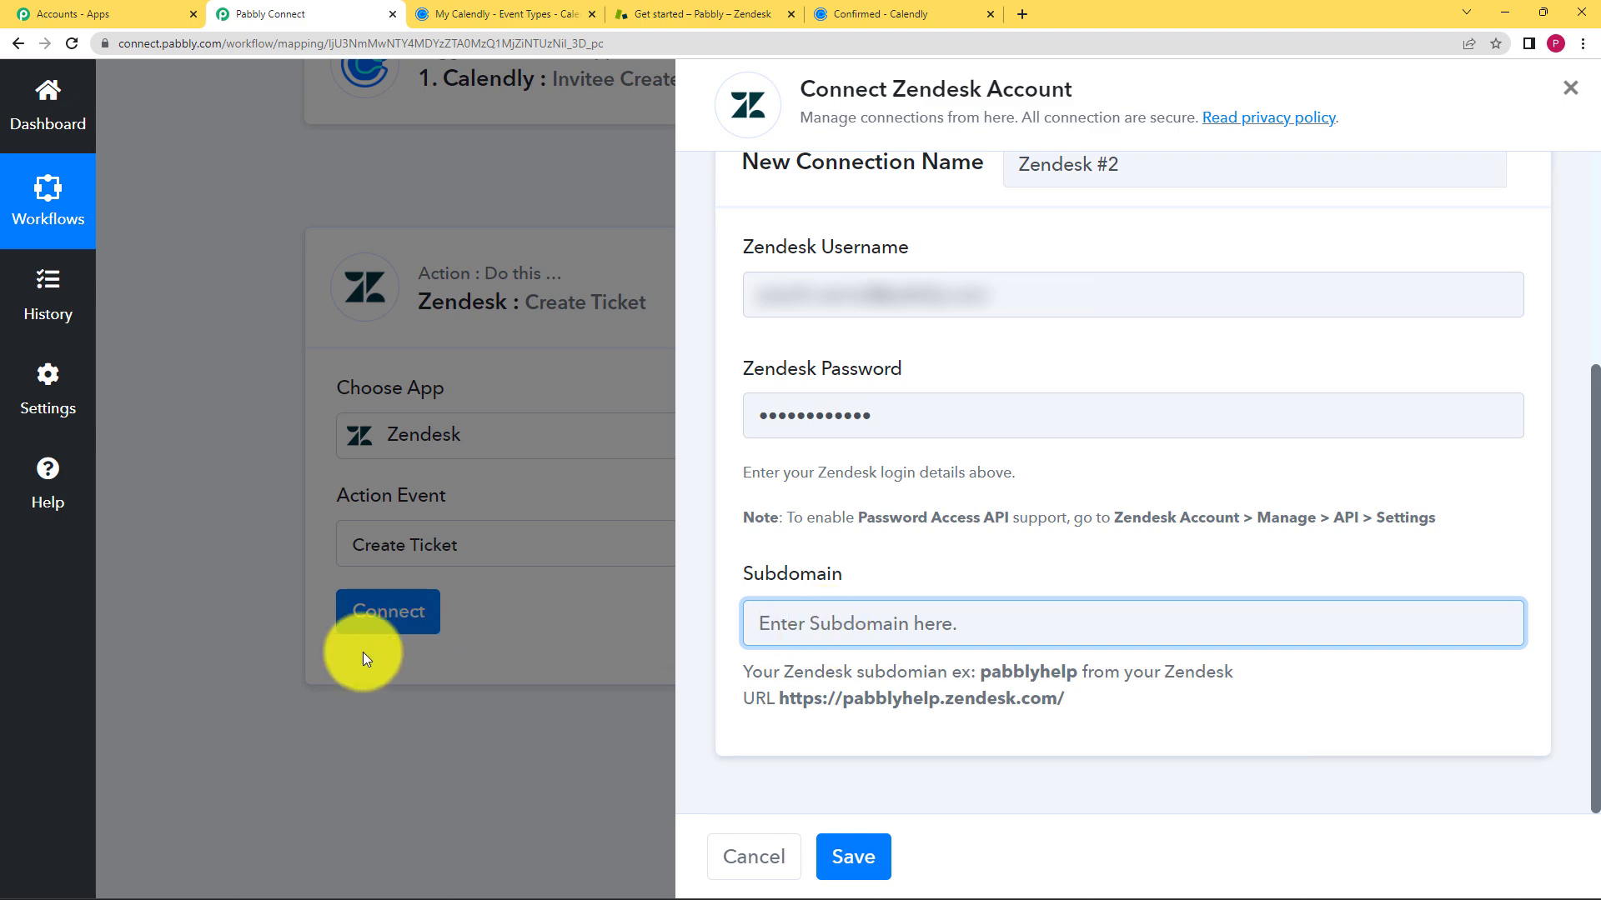
pyautogui.click(646, 13)
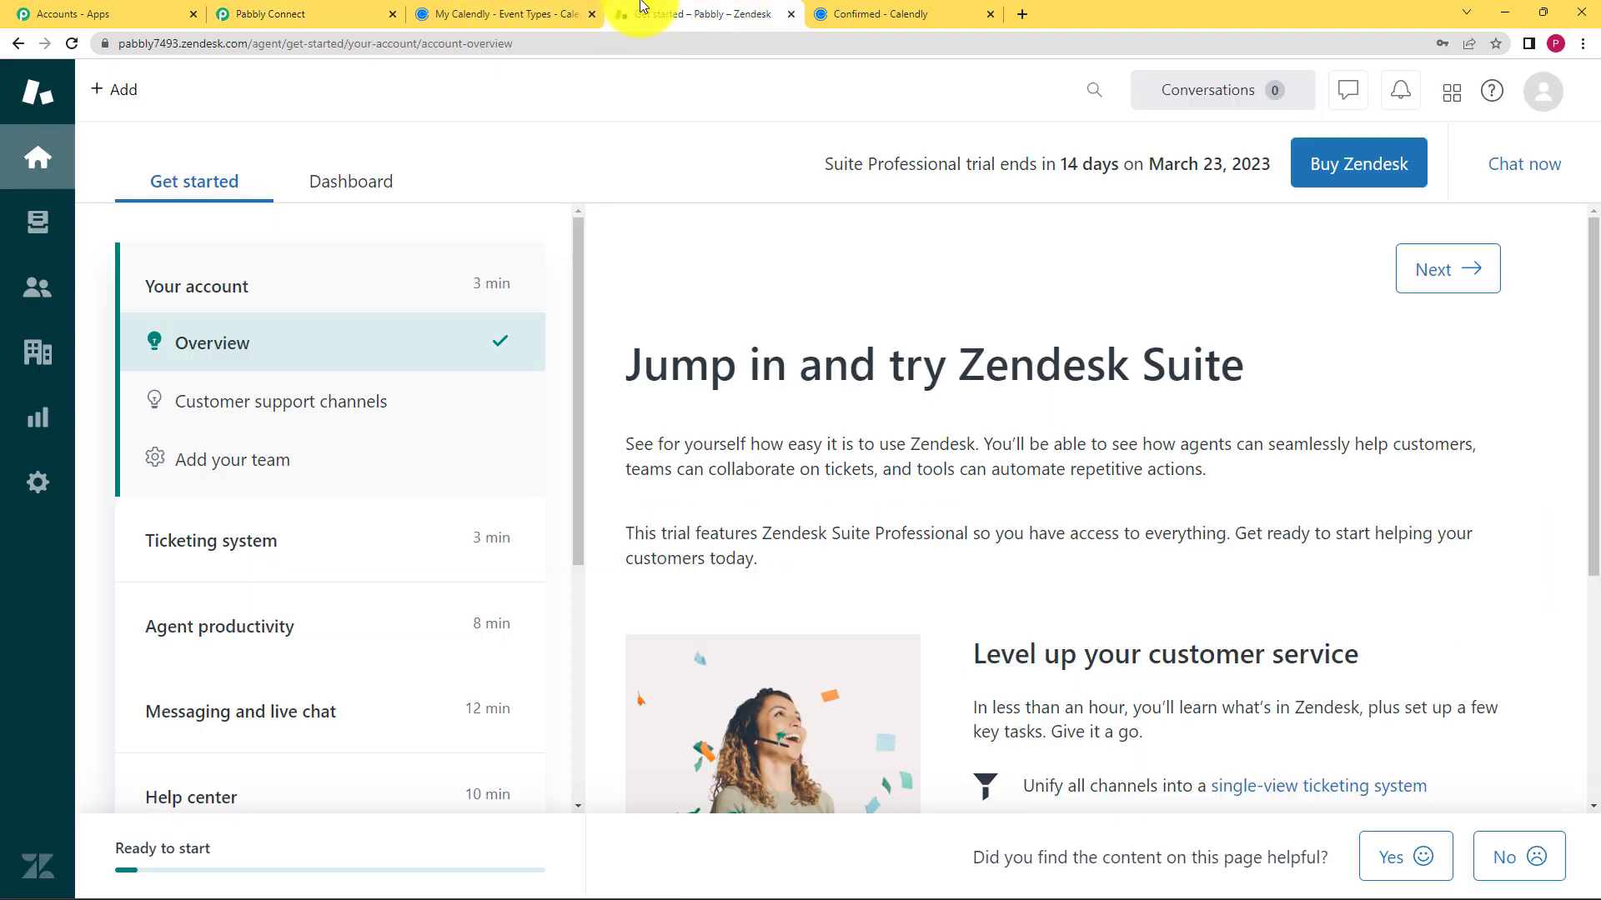
# - Connect the Zendesk account using the subdomain pabbly7493 from the Zendesk web address
pyautogui.click(147, 41)
pyautogui.click(171, 40)
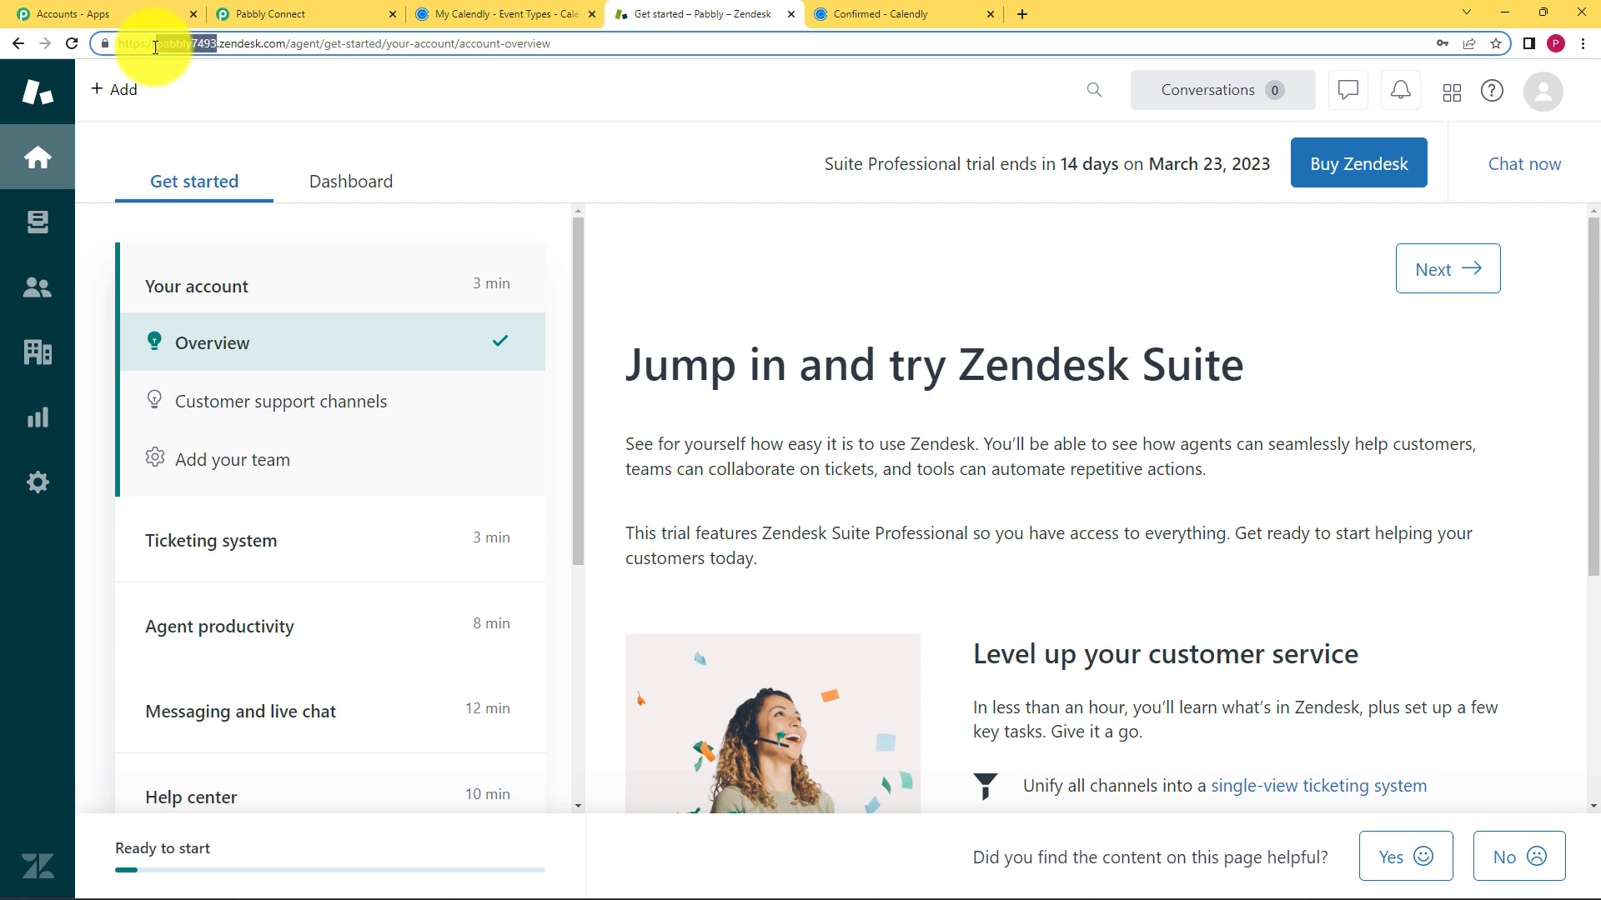
pyautogui.click(529, 14)
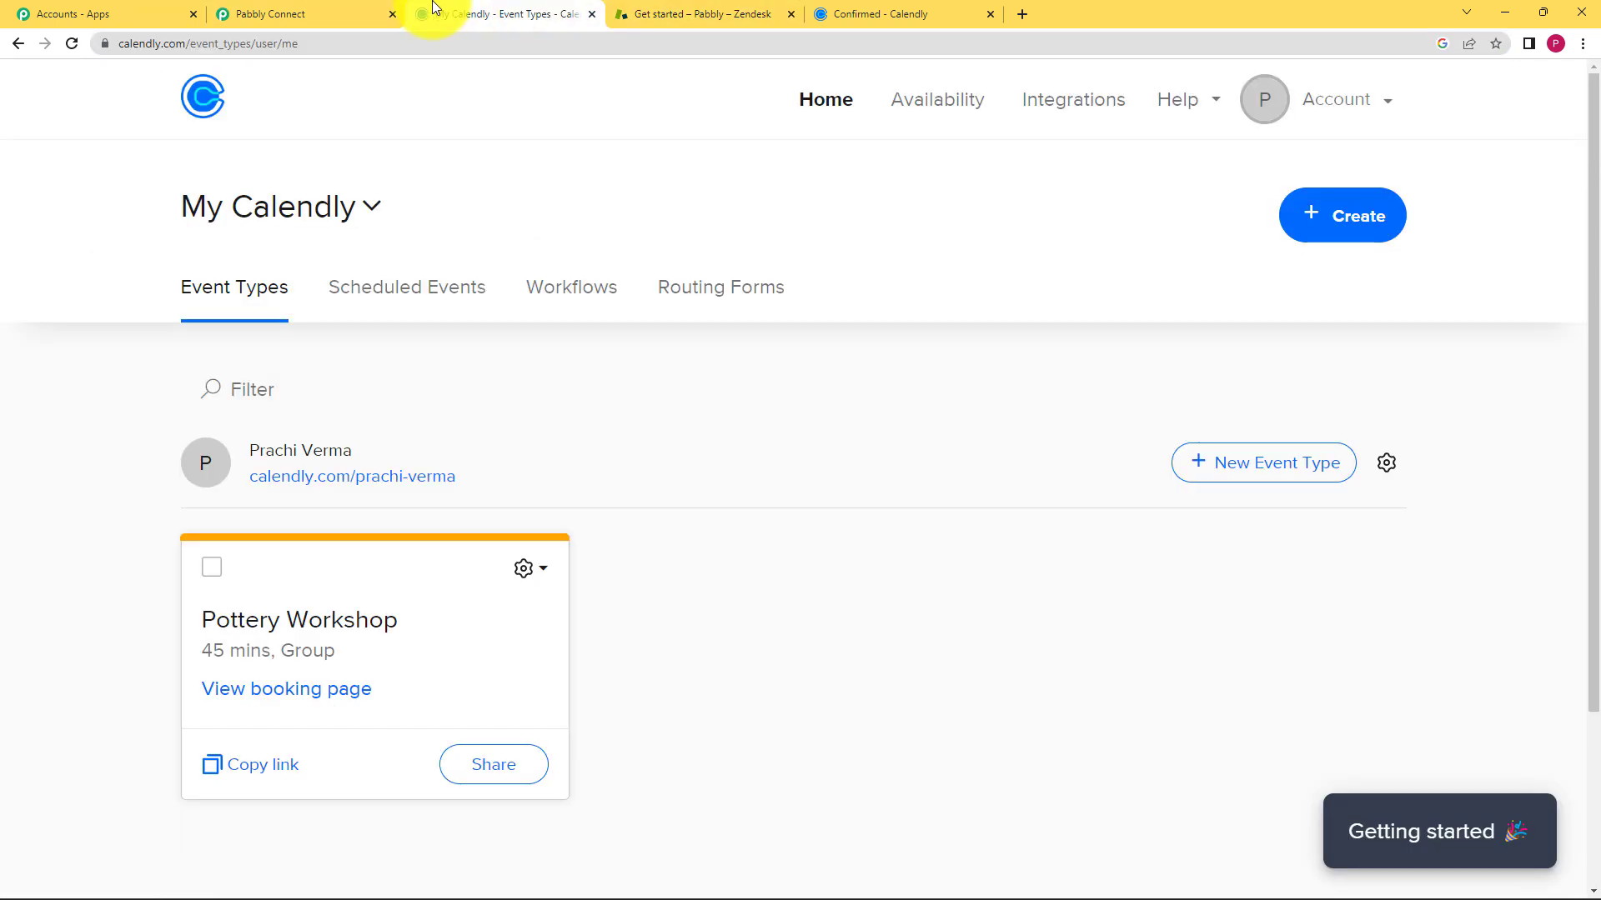
pyautogui.click(317, 13)
pyautogui.write('pabbly7493')
pyautogui.click(864, 859)
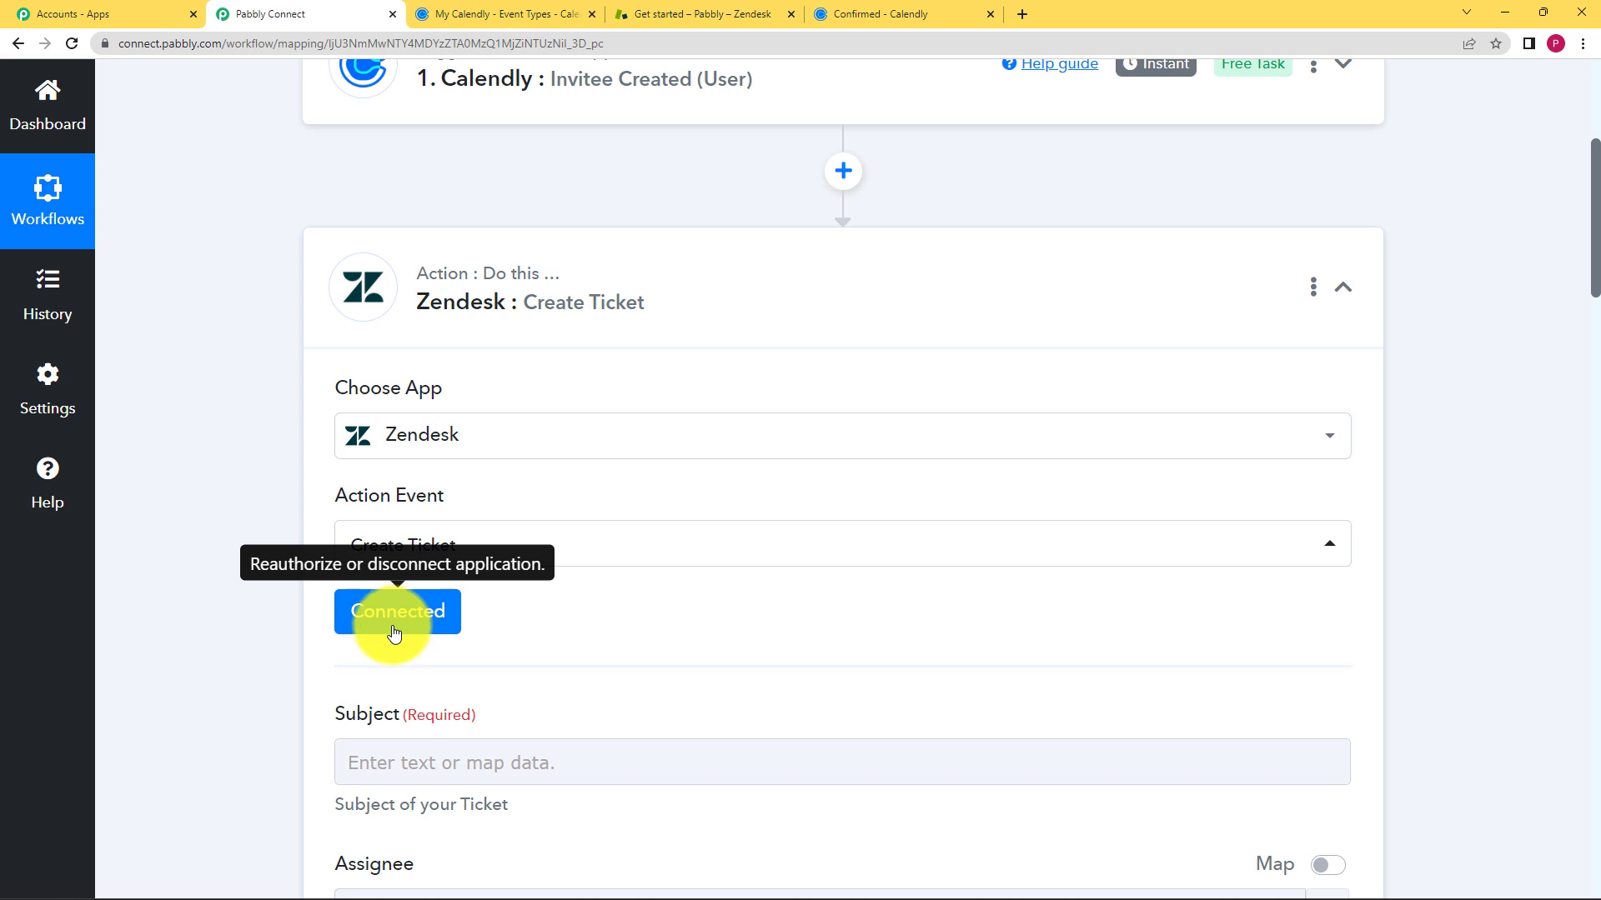
# - Review the Subject, Assignee, Collaborators and Group fields, then collapse the Zendesk action step
pyautogui.scroll(-3, 258, 637)
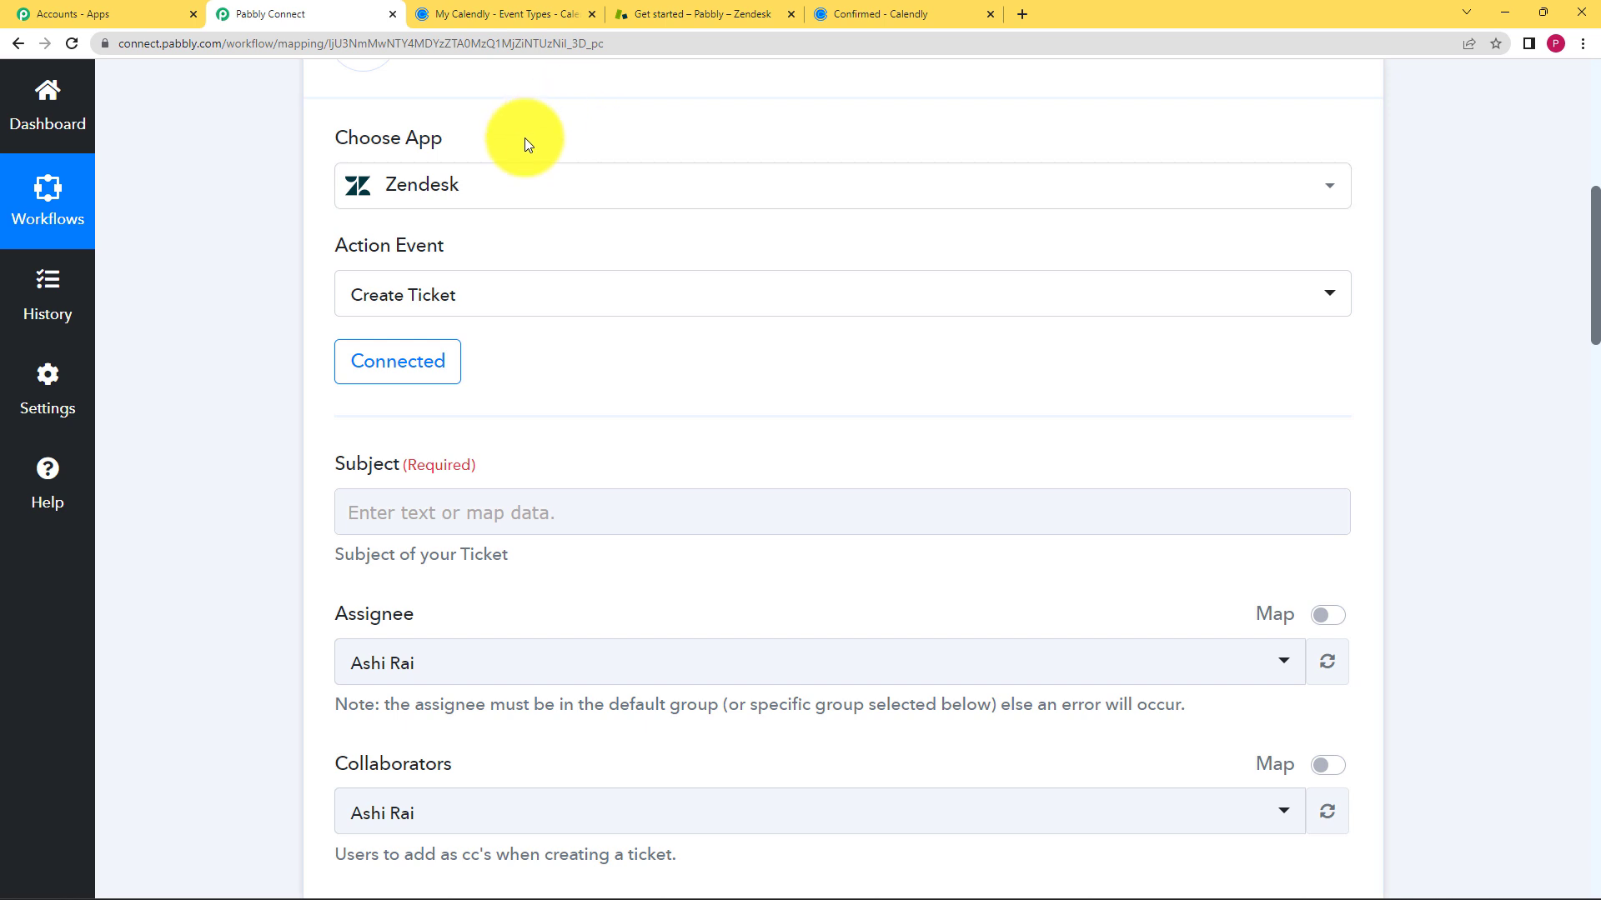
pyautogui.scroll(4, 273, 302)
pyautogui.scroll(3, 272, 301)
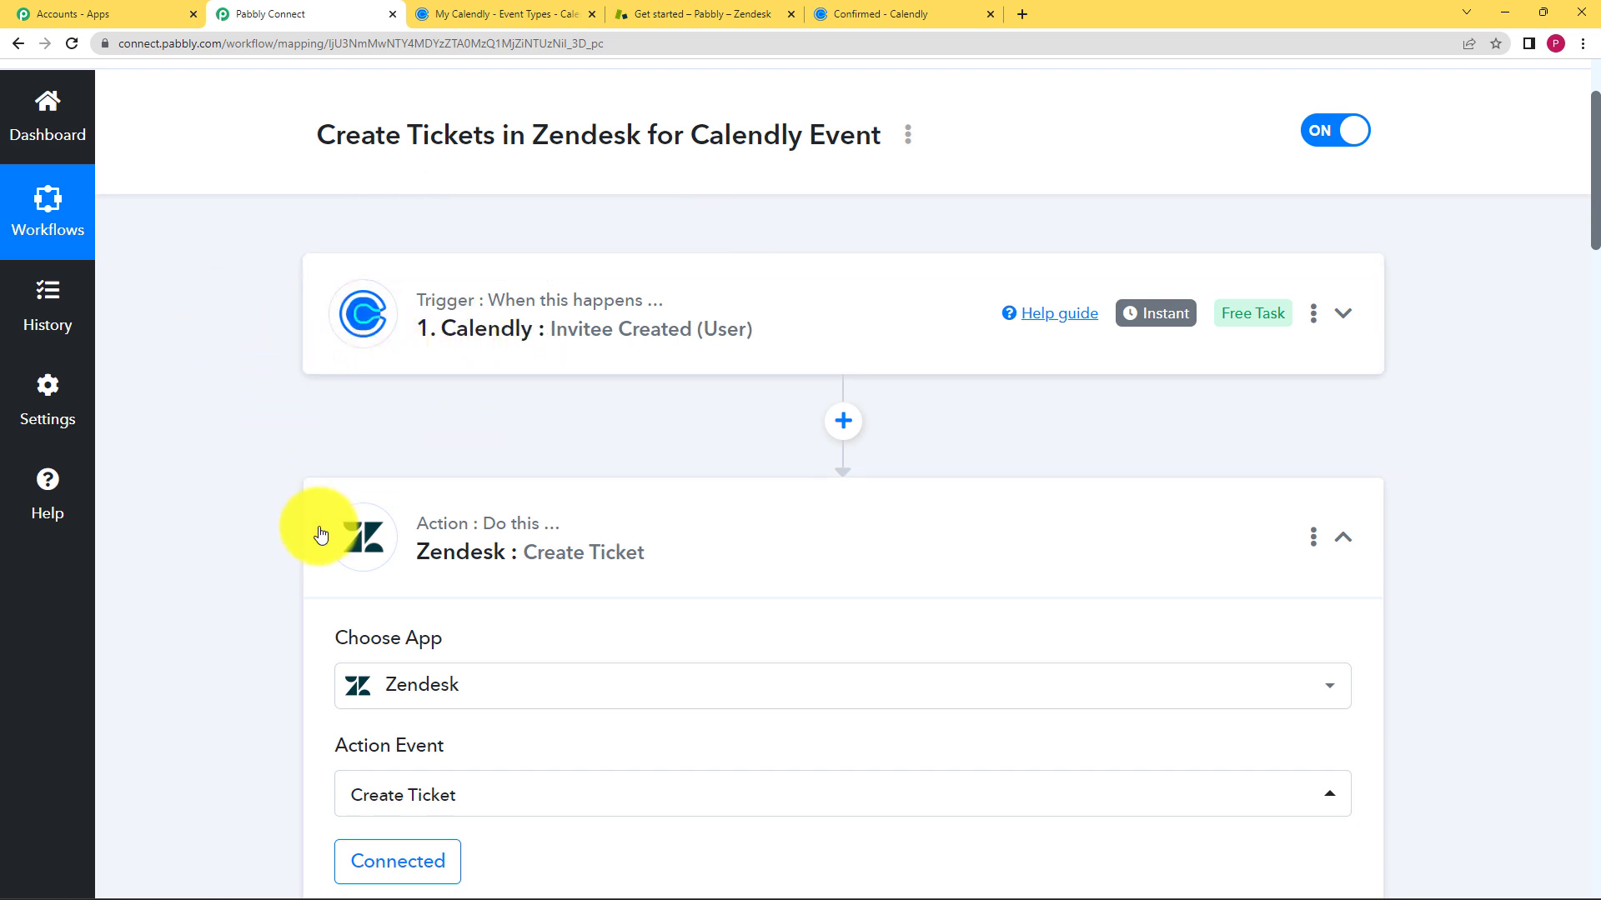
pyautogui.scroll(-3, 260, 479)
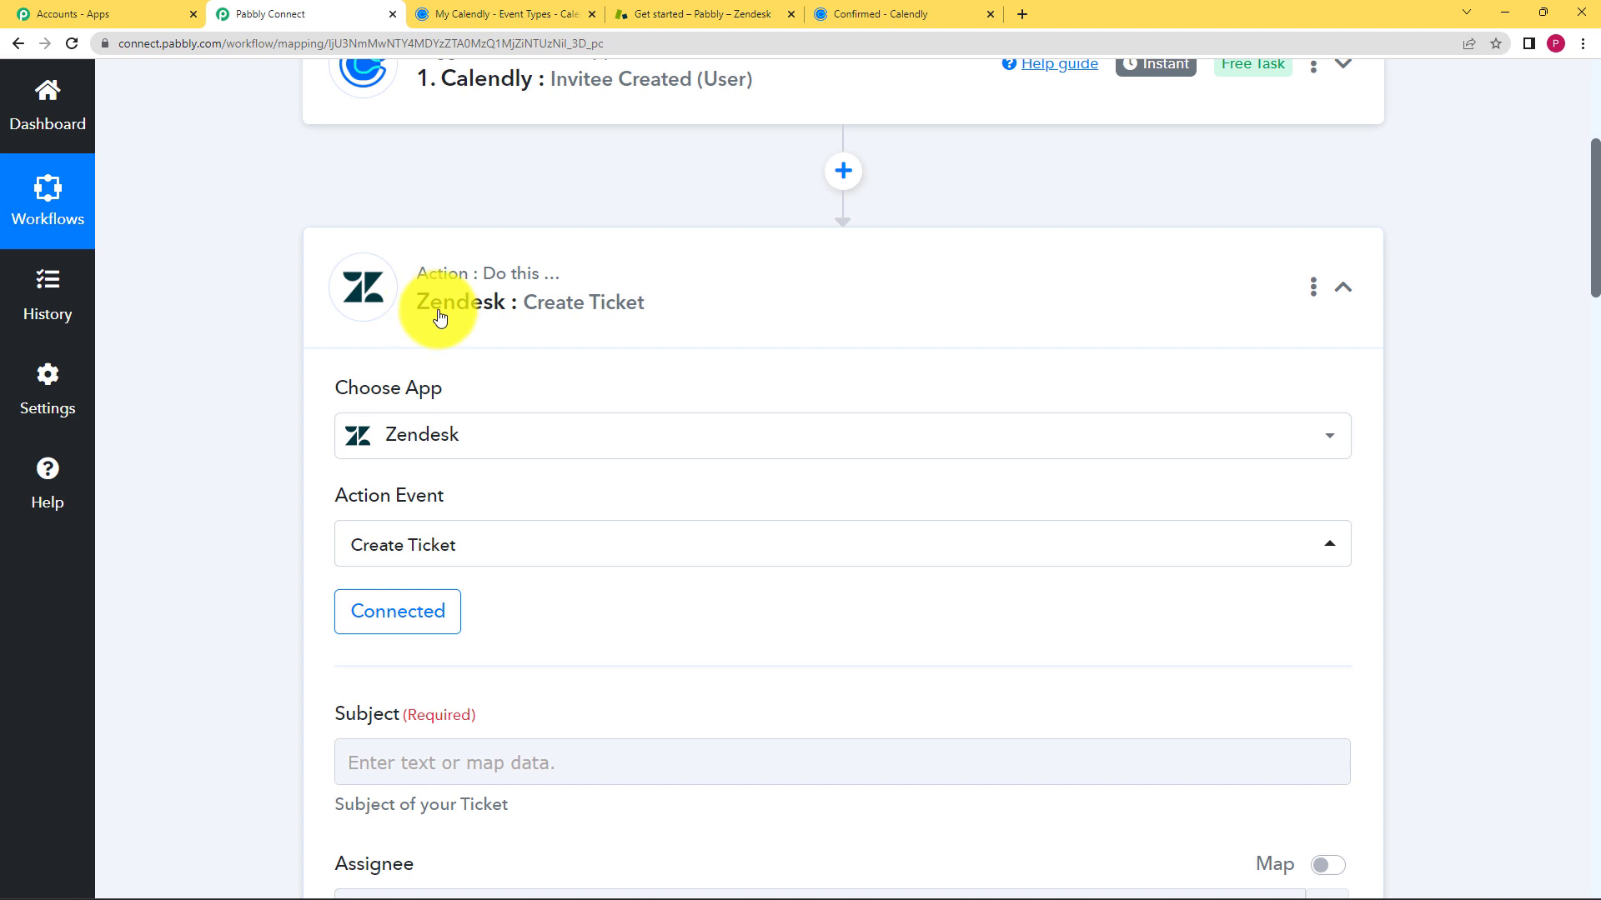
pyautogui.scroll(-5, 279, 403)
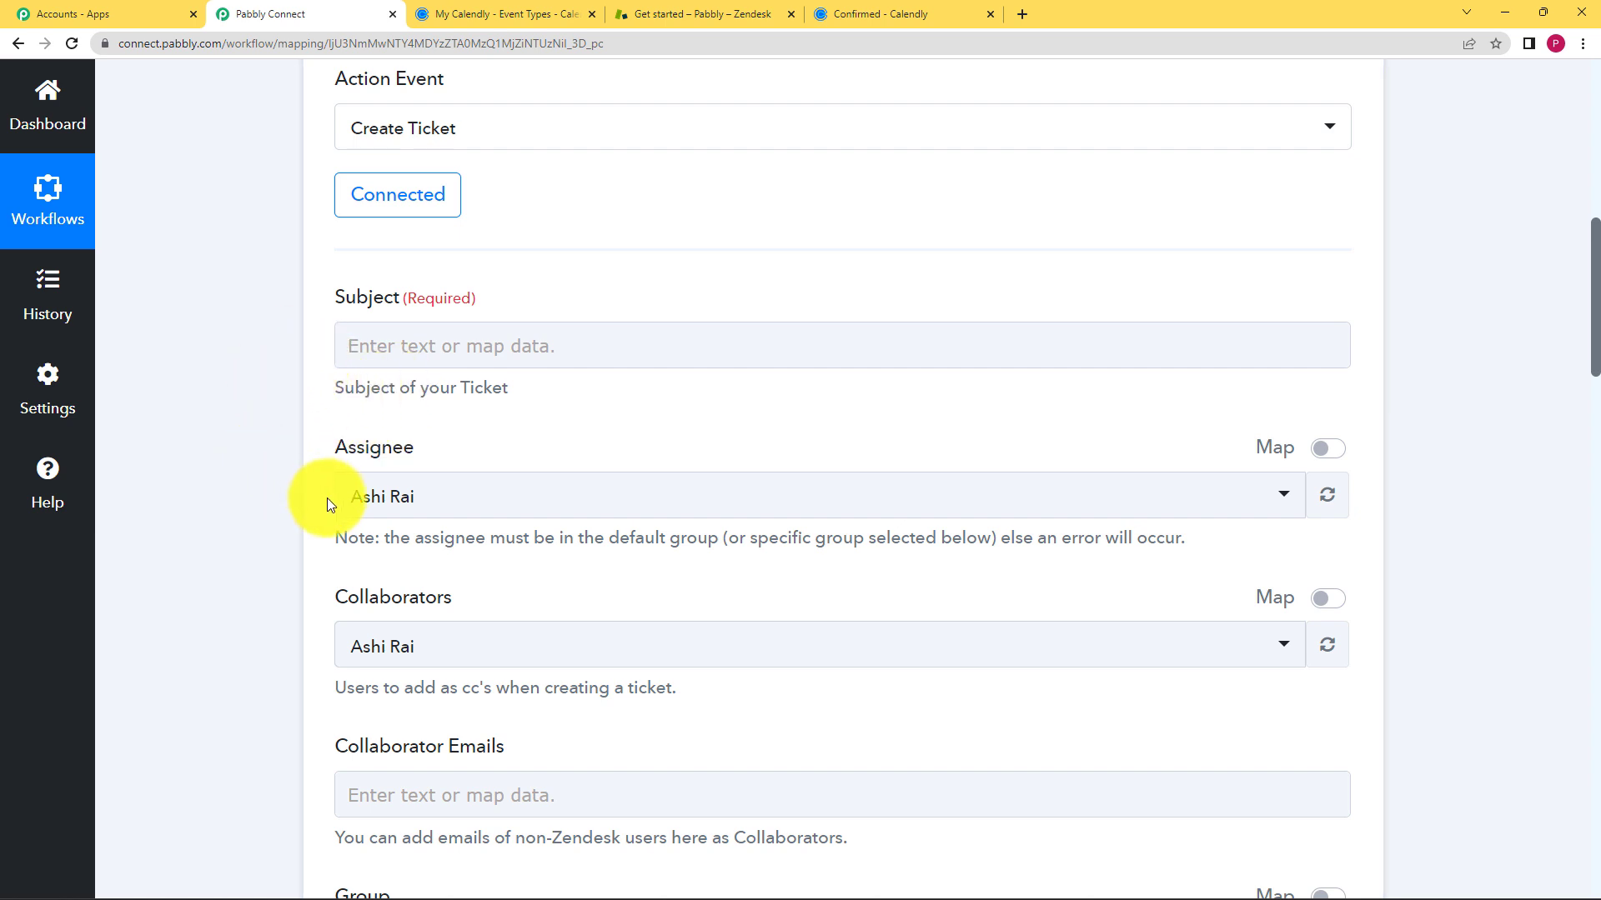
pyautogui.scroll(-2, 269, 358)
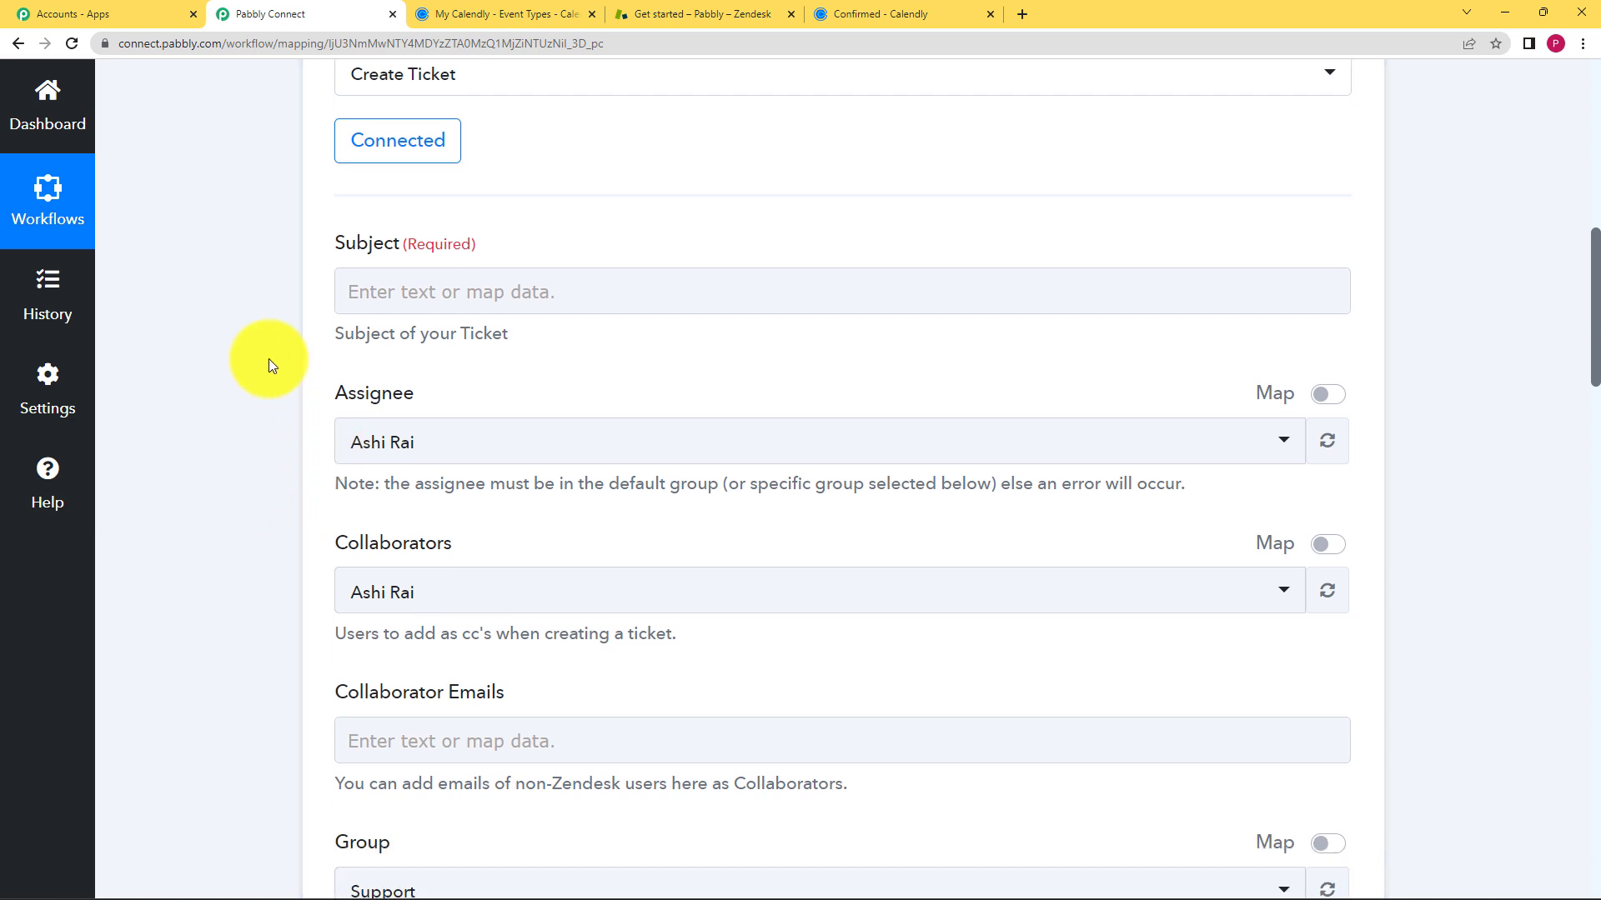
pyautogui.scroll(3, 268, 359)
pyautogui.scroll(3, 269, 358)
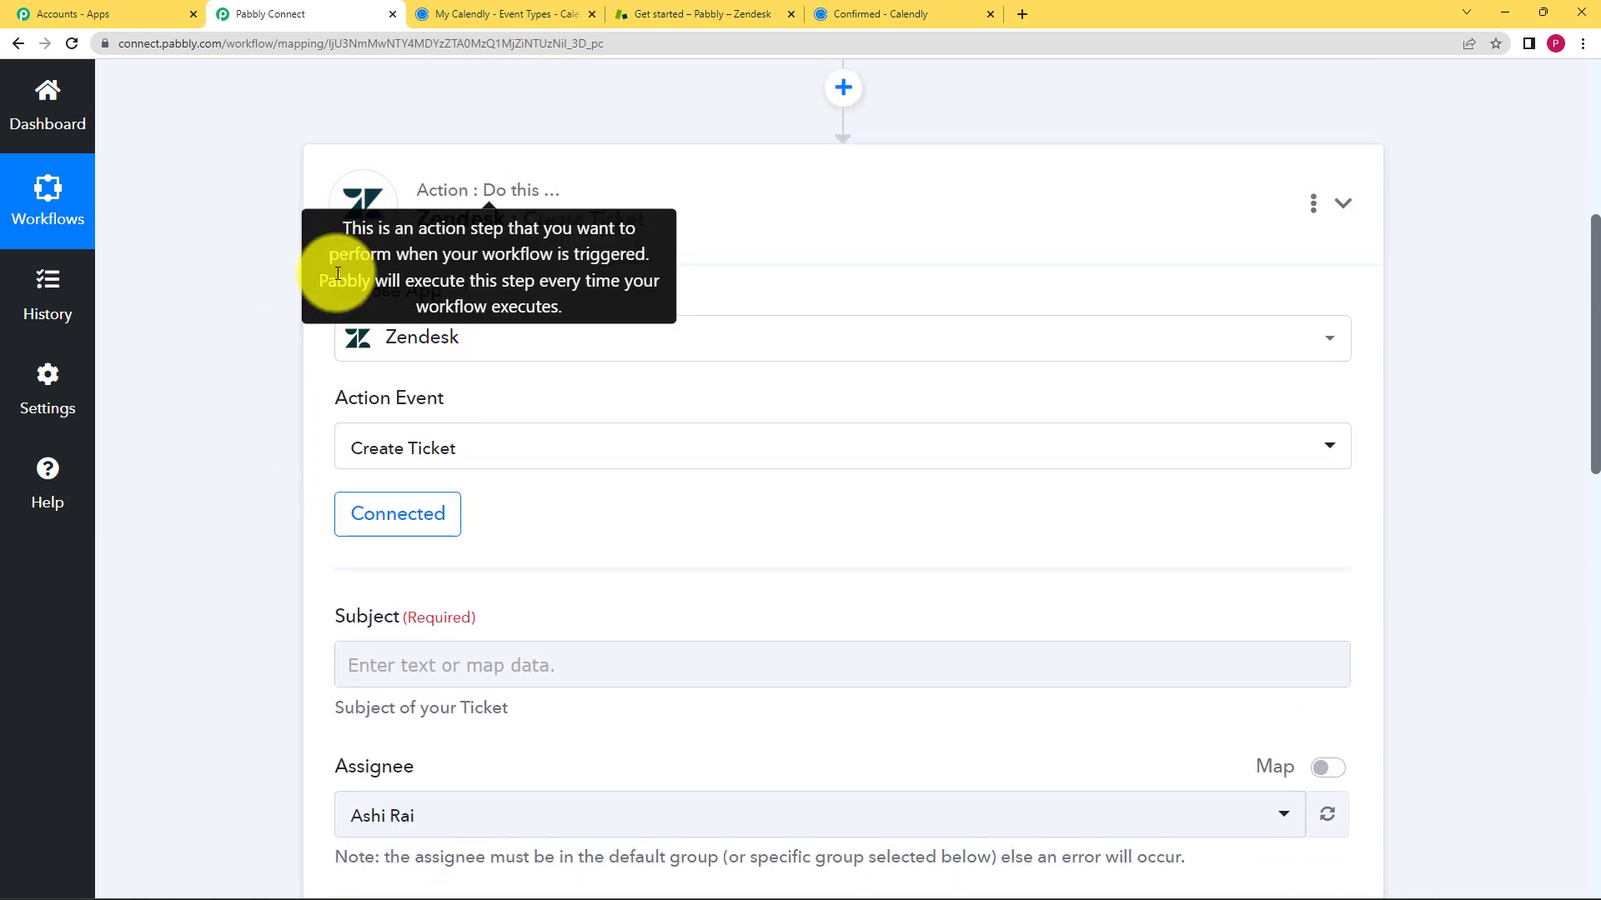
pyautogui.click(383, 219)
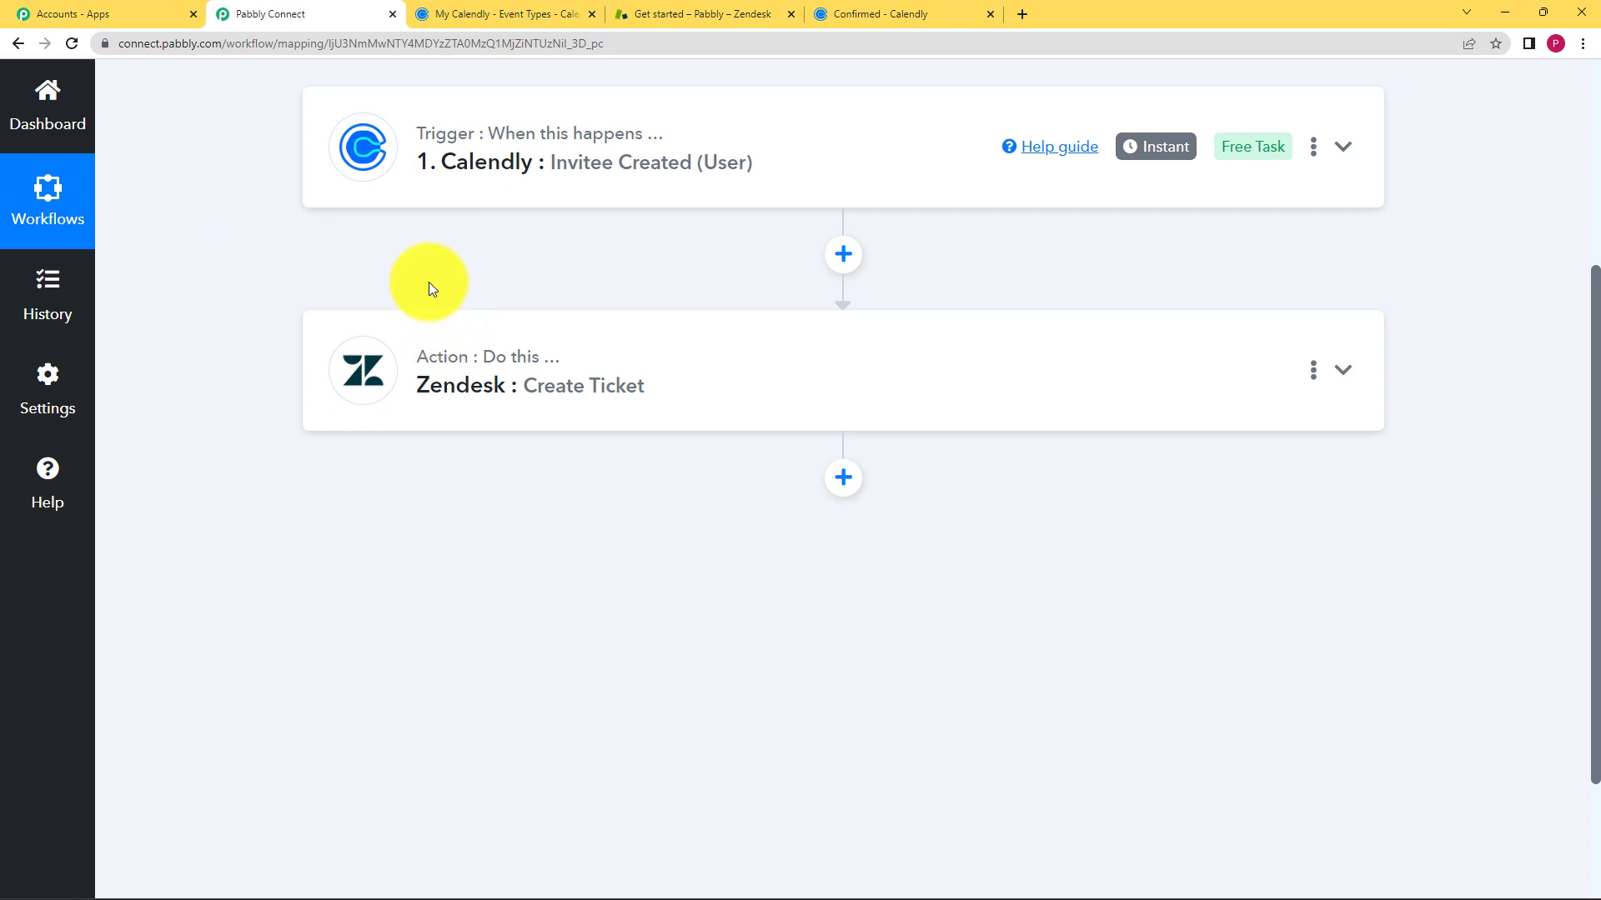
pyautogui.scroll(4, 400, 286)
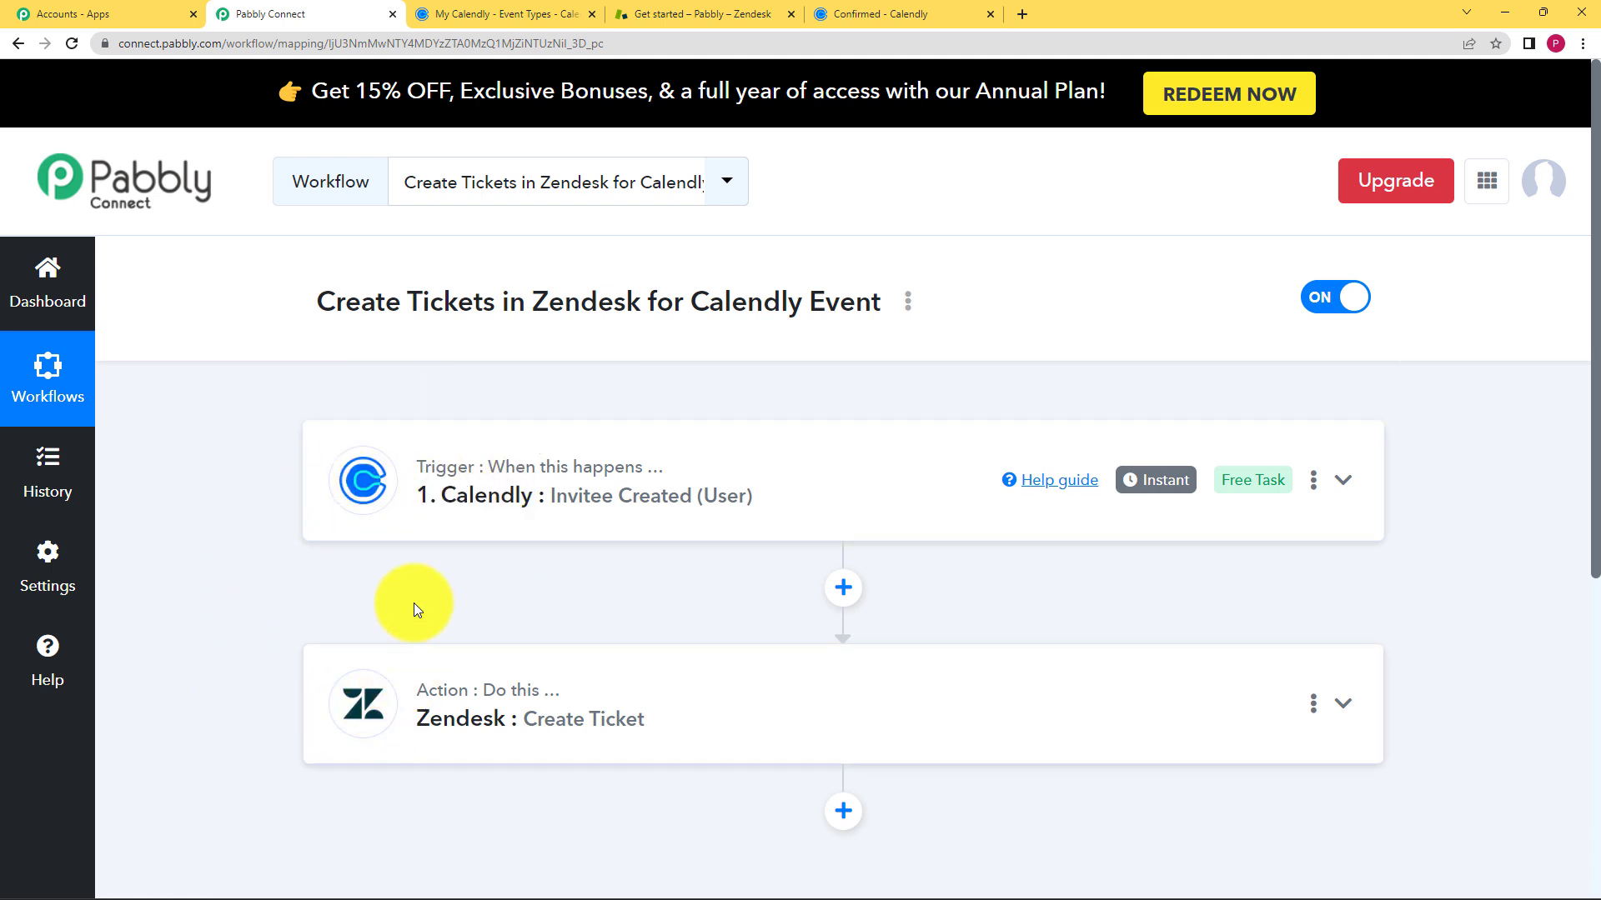
# - Expand the Calendly trigger step, look over its settings, then collapse it
pyautogui.click(430, 522)
pyautogui.scroll(-10, 154, 600)
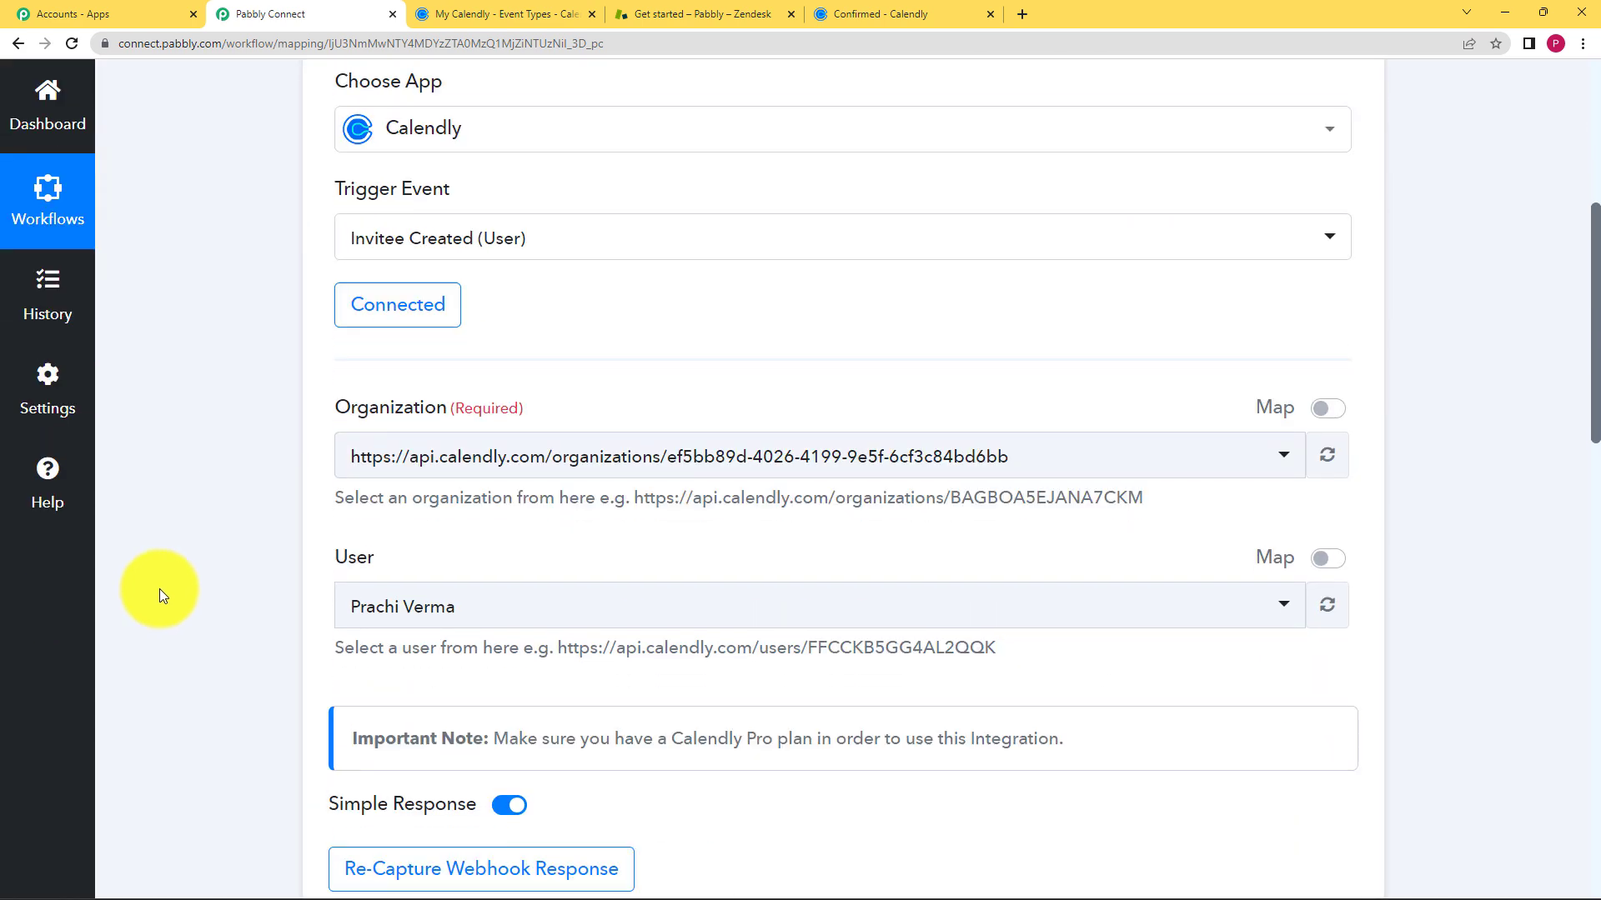
pyautogui.scroll(-3, 160, 590)
pyautogui.scroll(-1, 647, 597)
pyautogui.scroll(6, 648, 593)
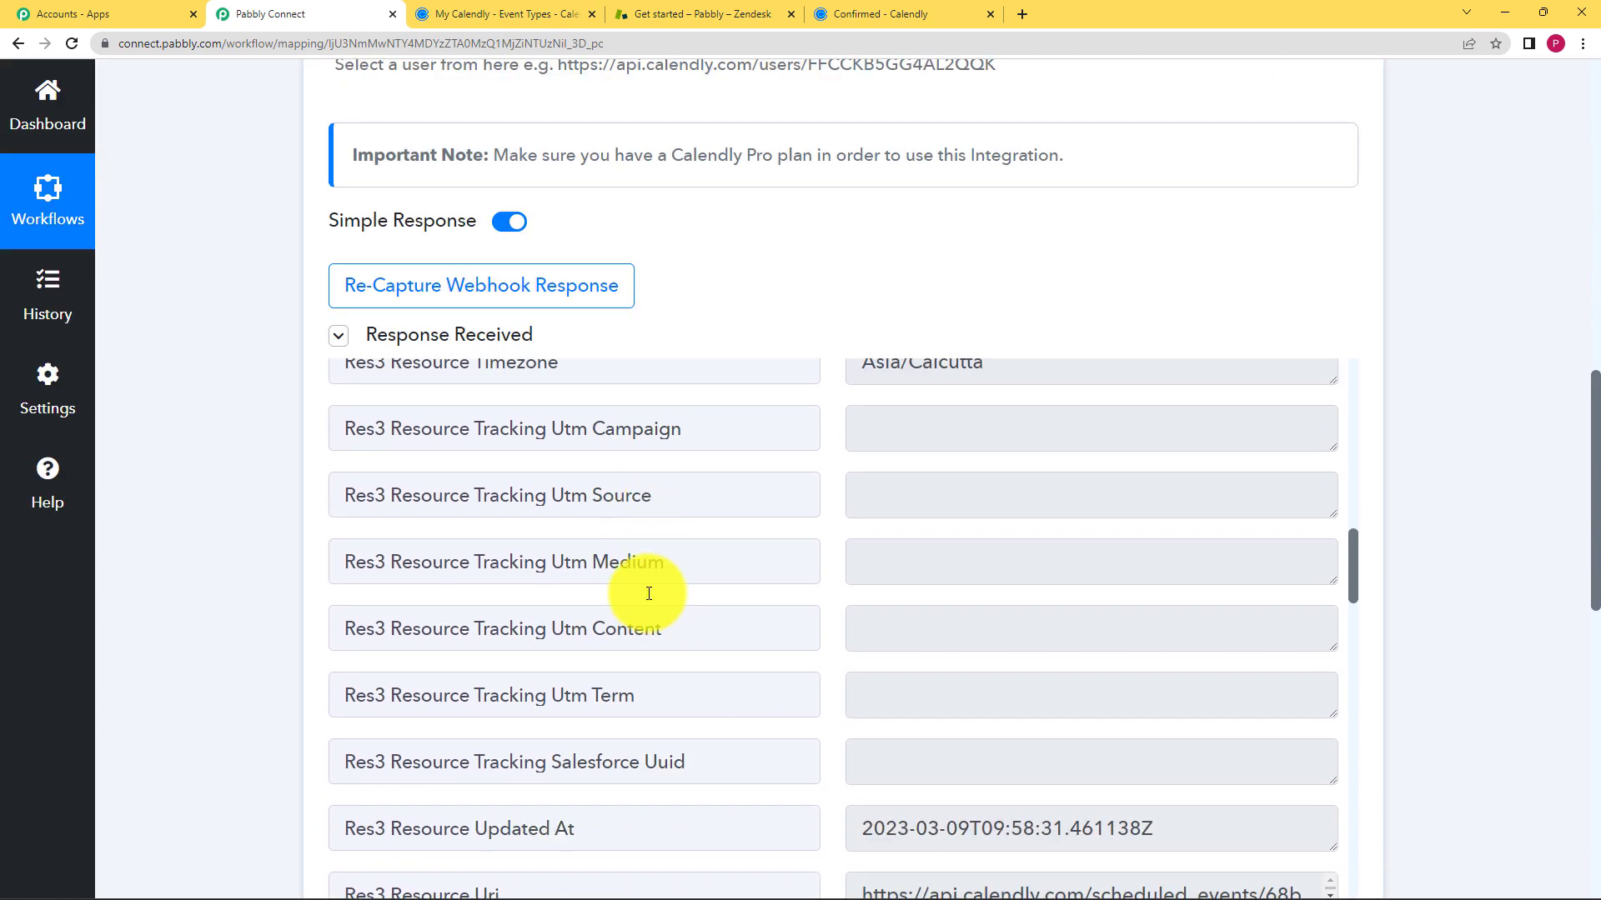
pyautogui.scroll(10, 648, 594)
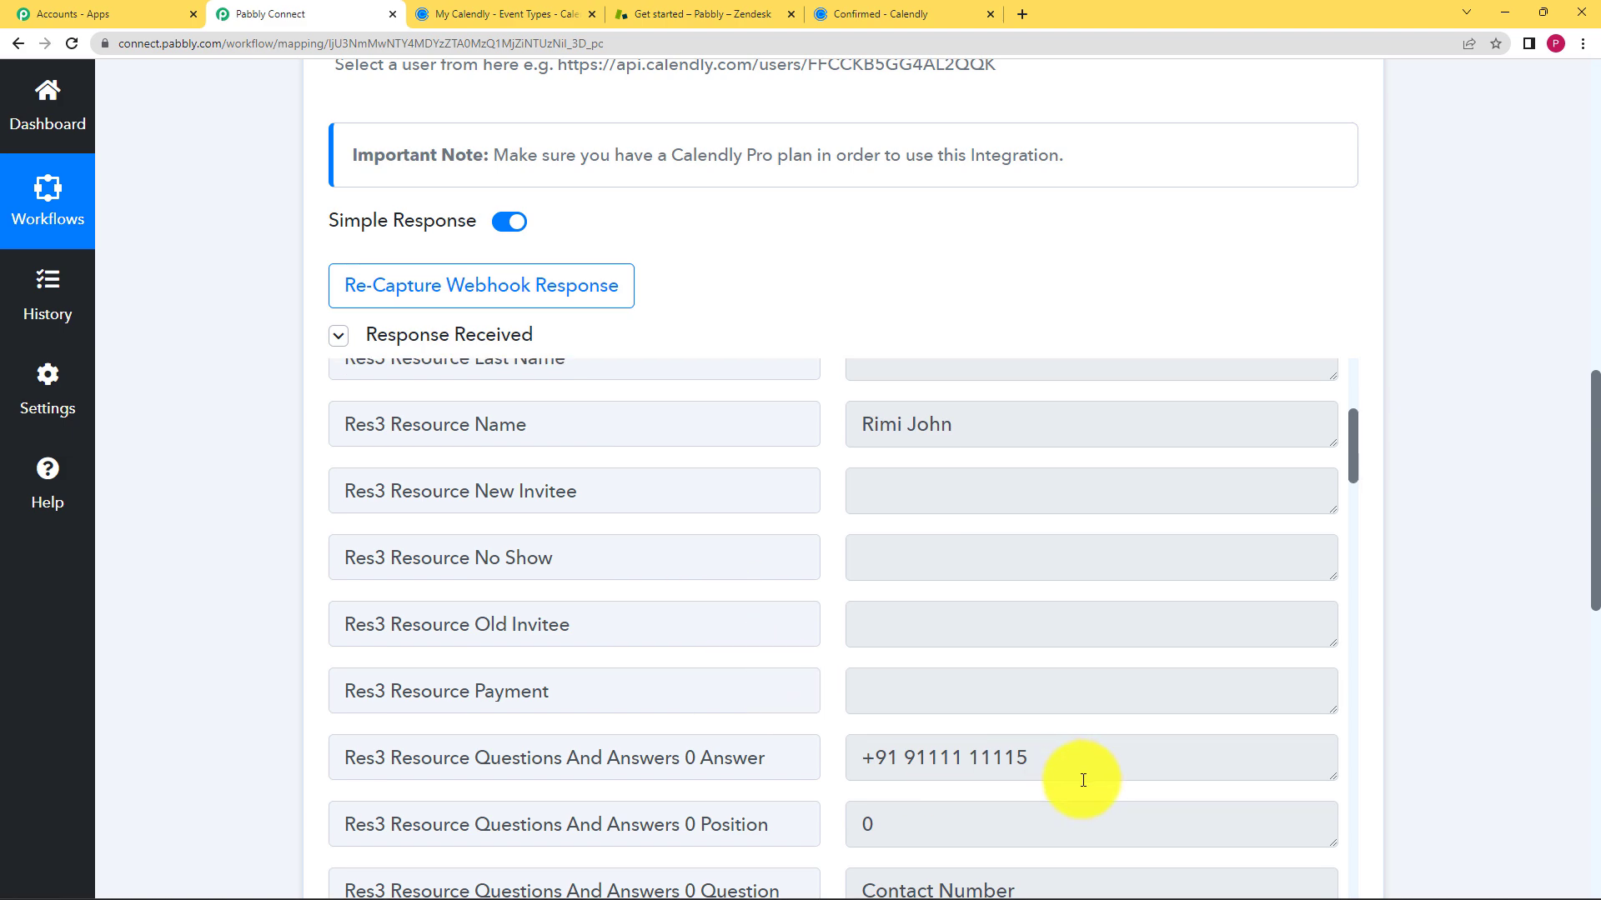
pyautogui.scroll(5, 891, 673)
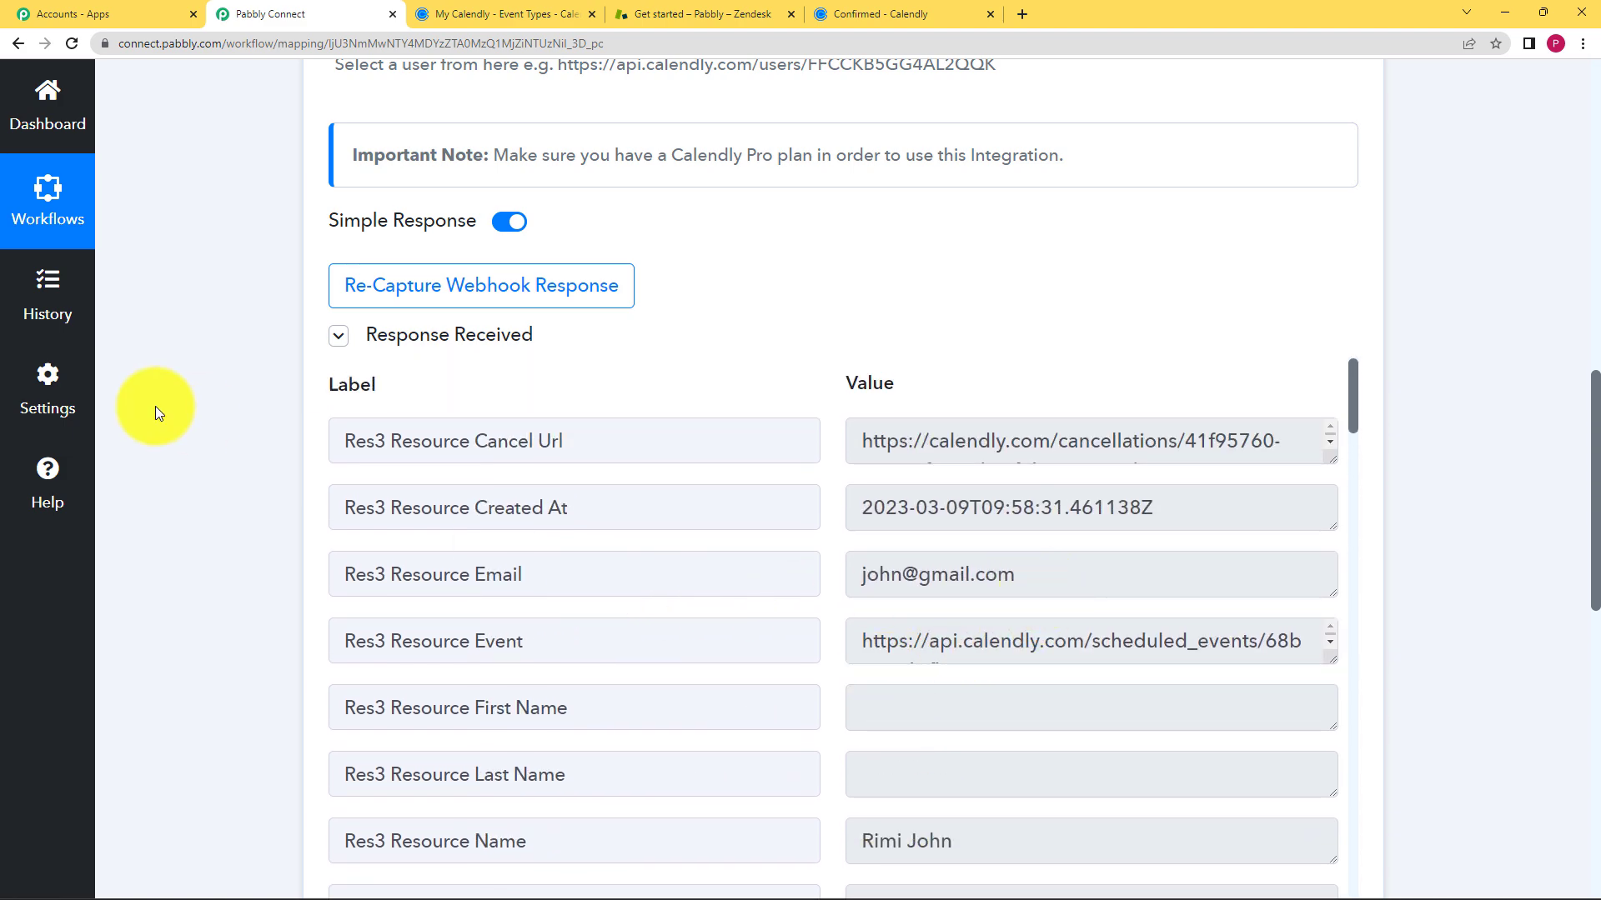
pyautogui.scroll(9, 172, 431)
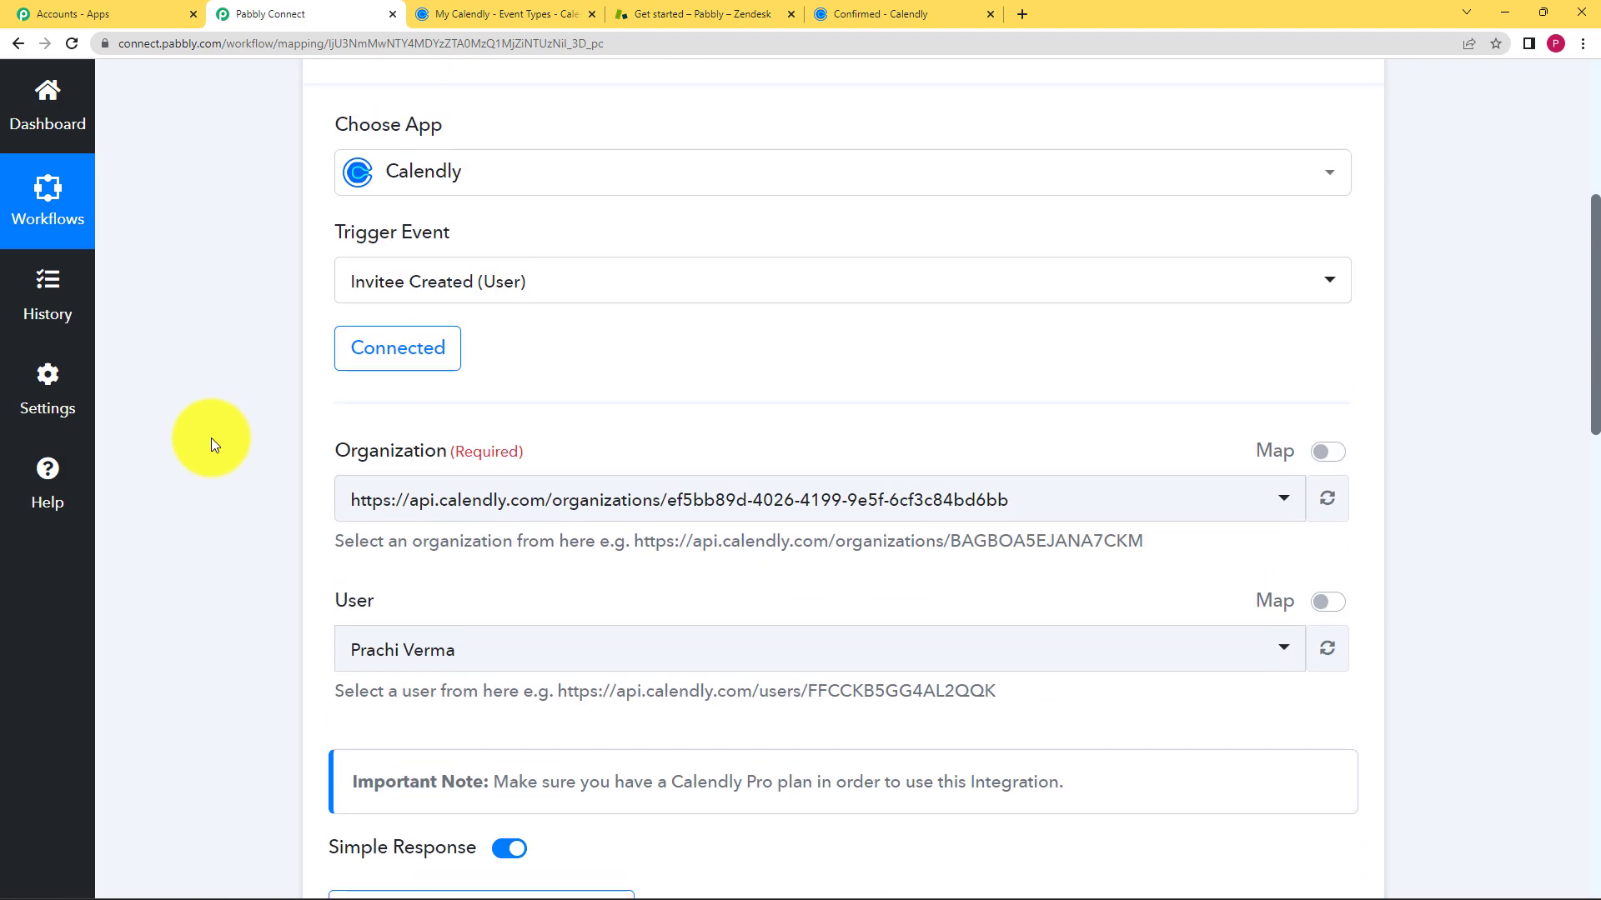
pyautogui.click(491, 177)
# - Reopen the Zendesk Create Ticket fields and bring up Calendly data for Subject
pyautogui.scroll(-3, 233, 548)
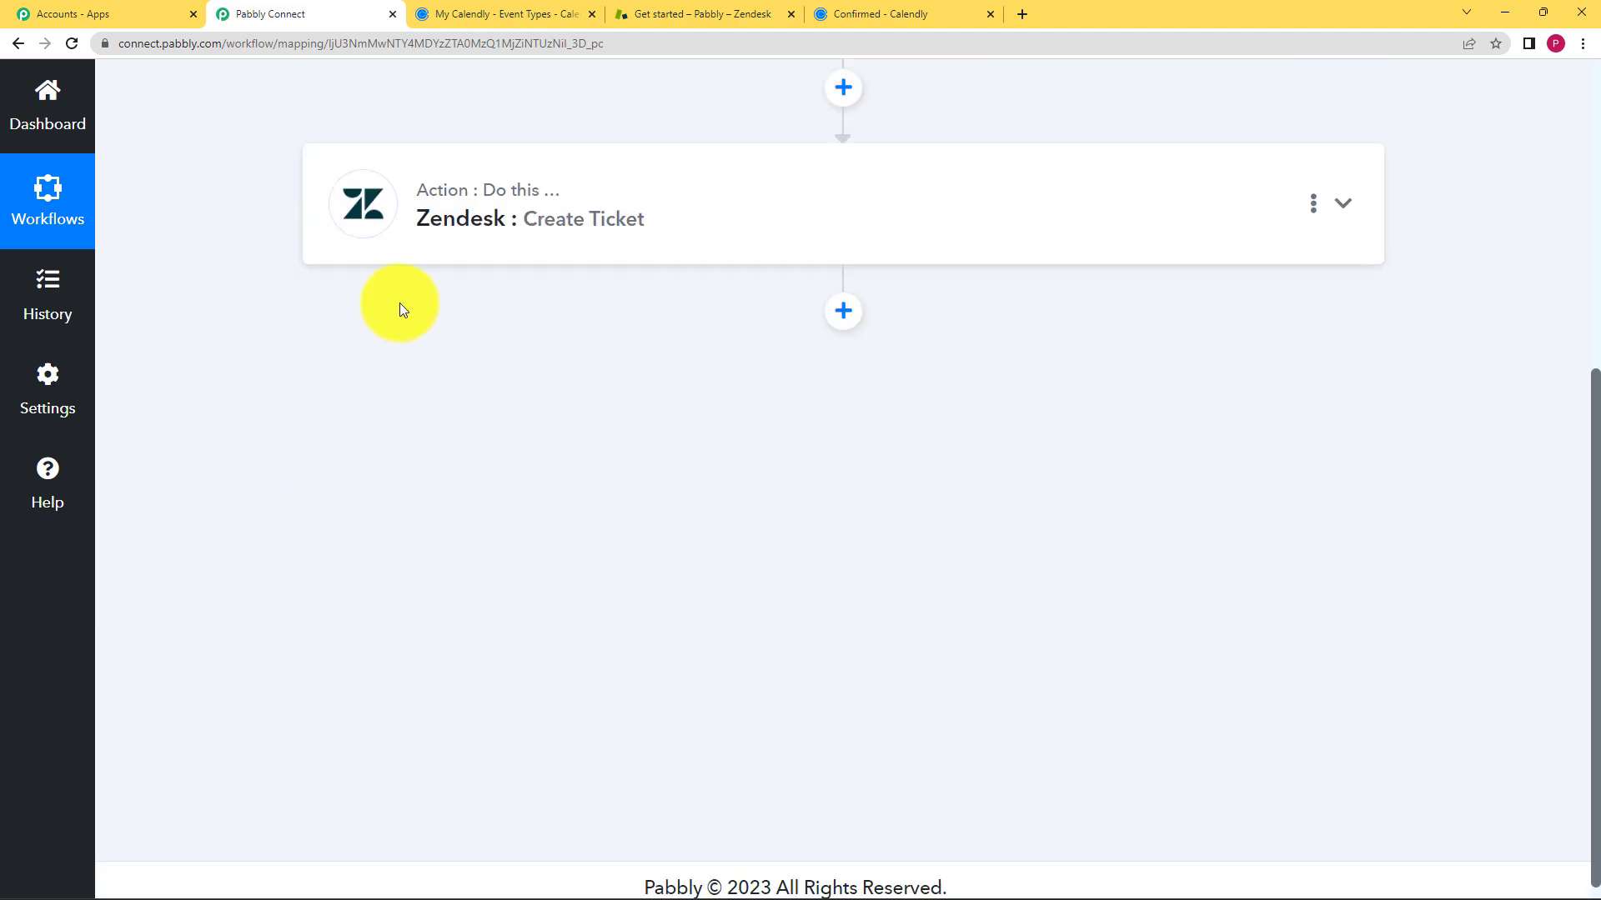
pyautogui.click(434, 246)
pyautogui.scroll(-3, 303, 643)
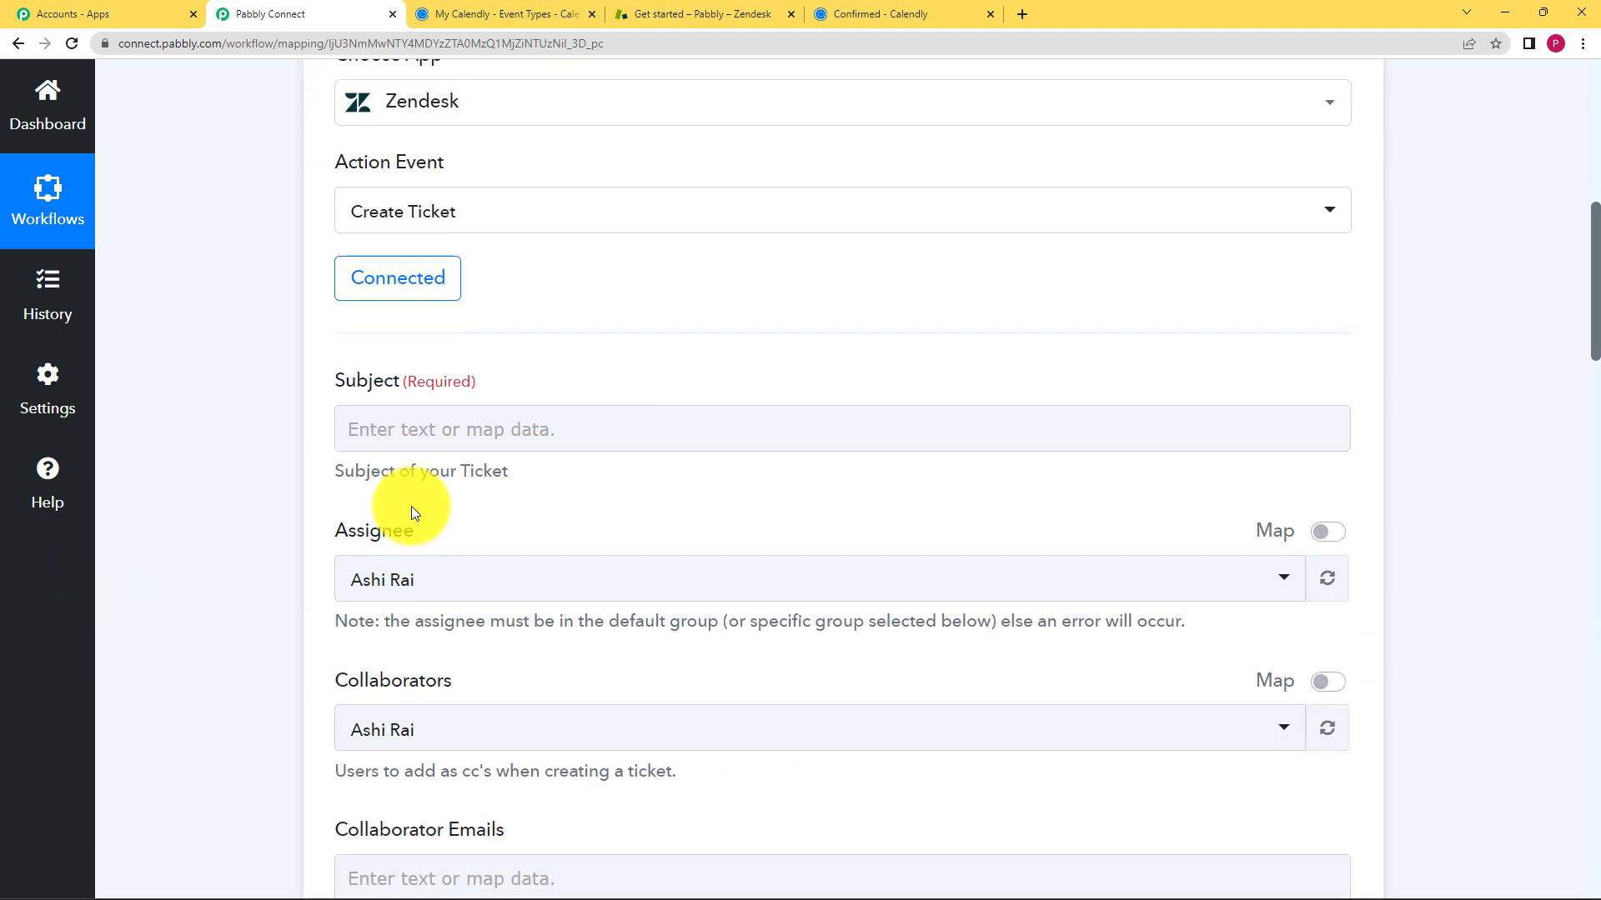
pyautogui.scroll(-4, 297, 607)
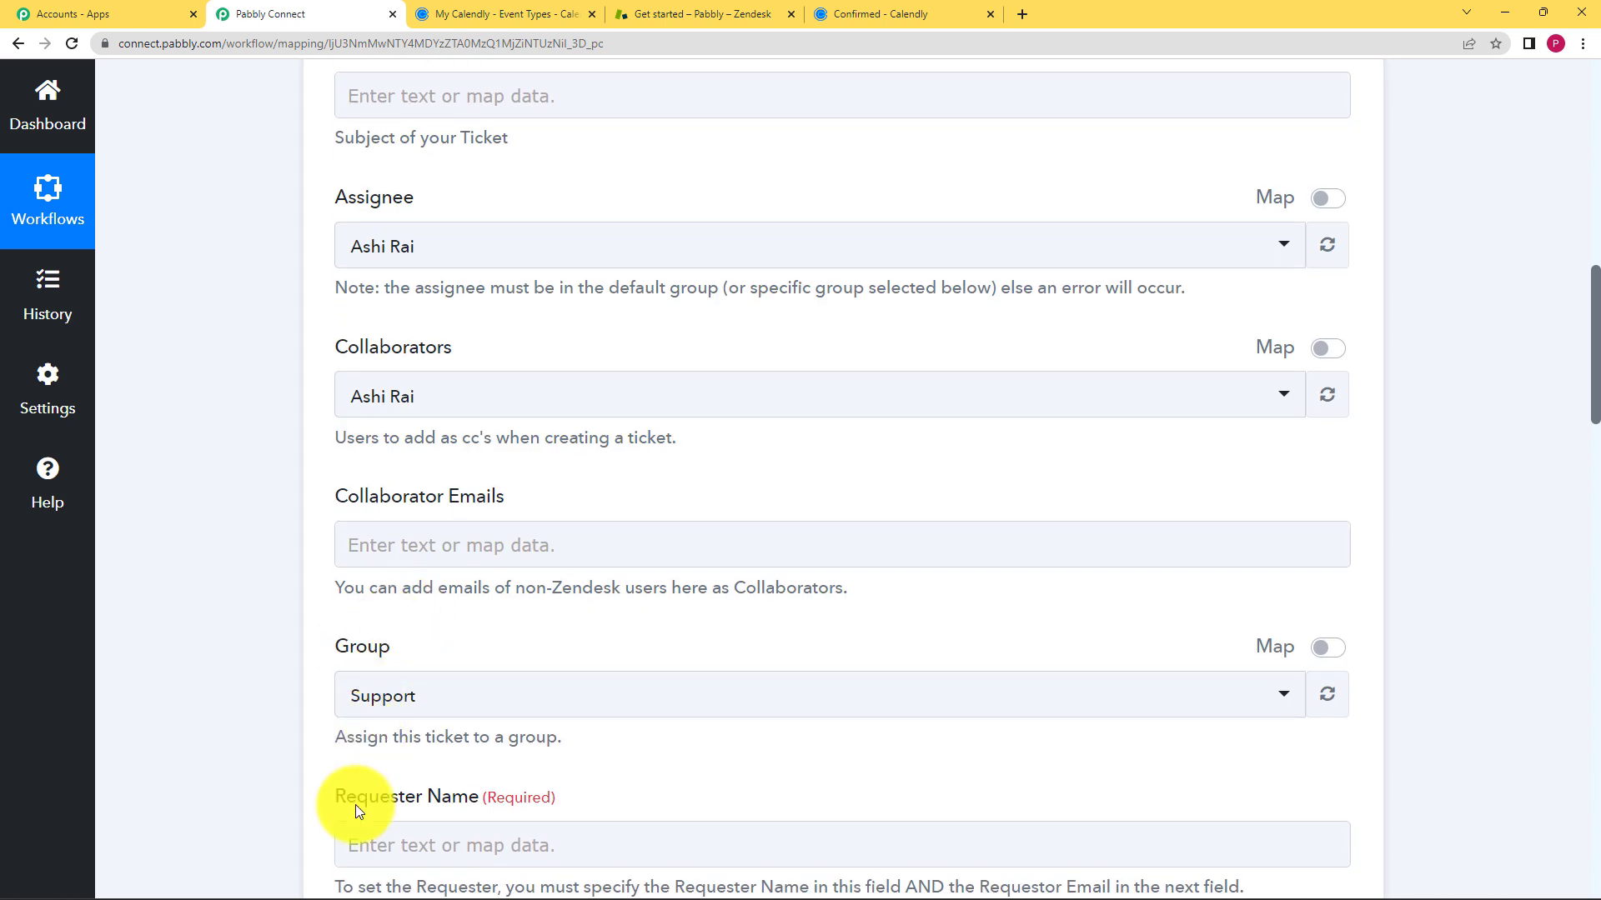
pyautogui.scroll(4, 248, 440)
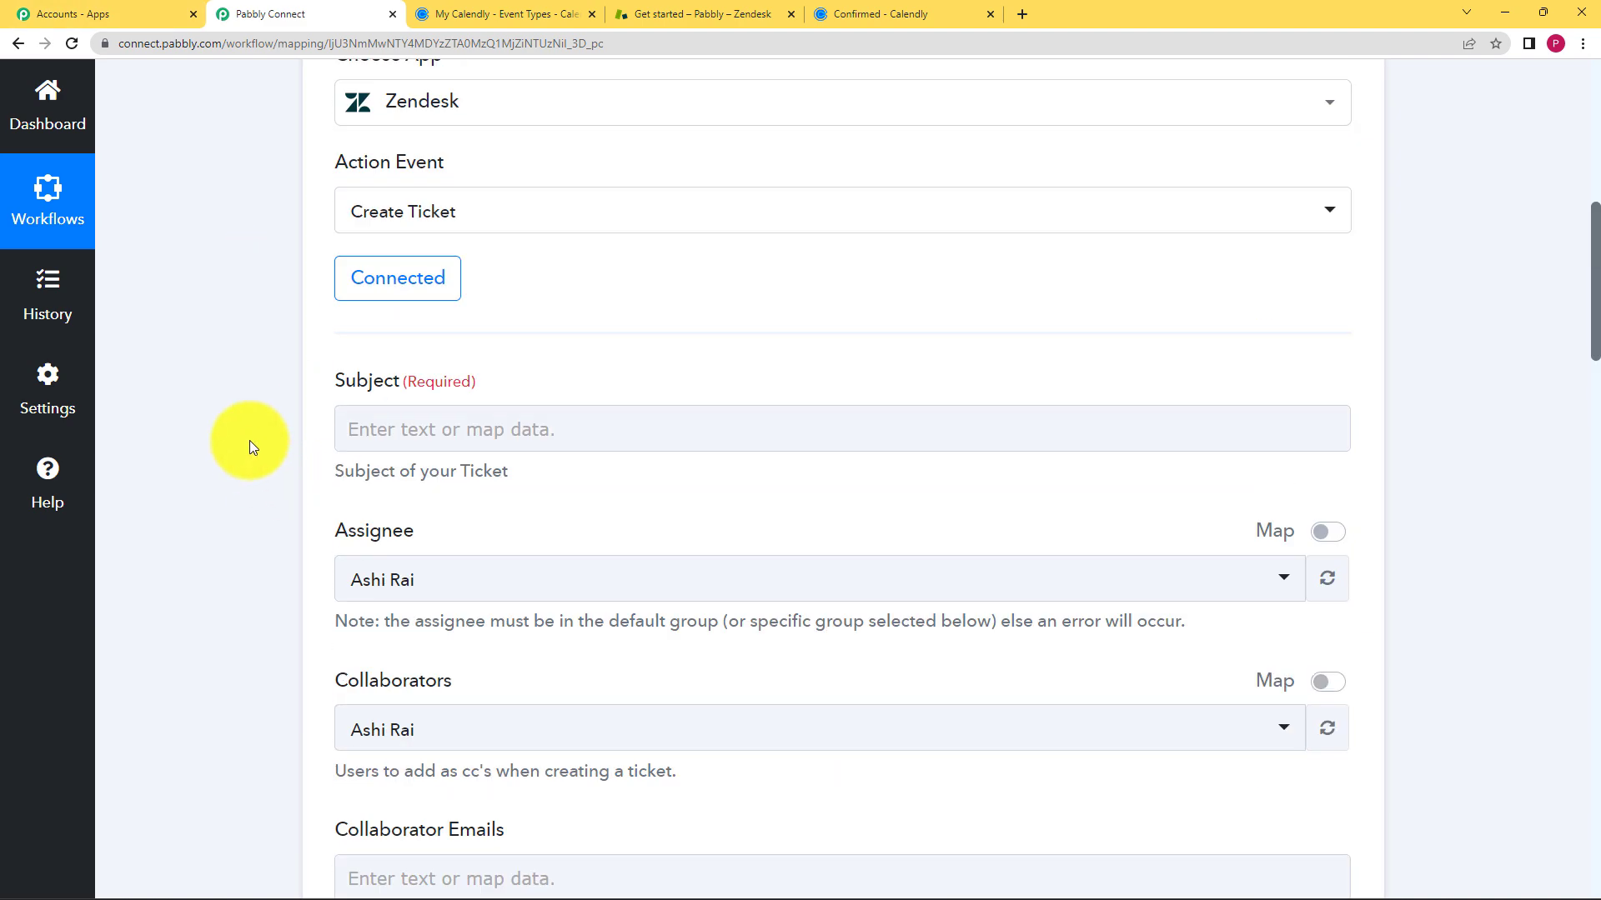
pyautogui.scroll(1, 249, 440)
pyautogui.click(386, 524)
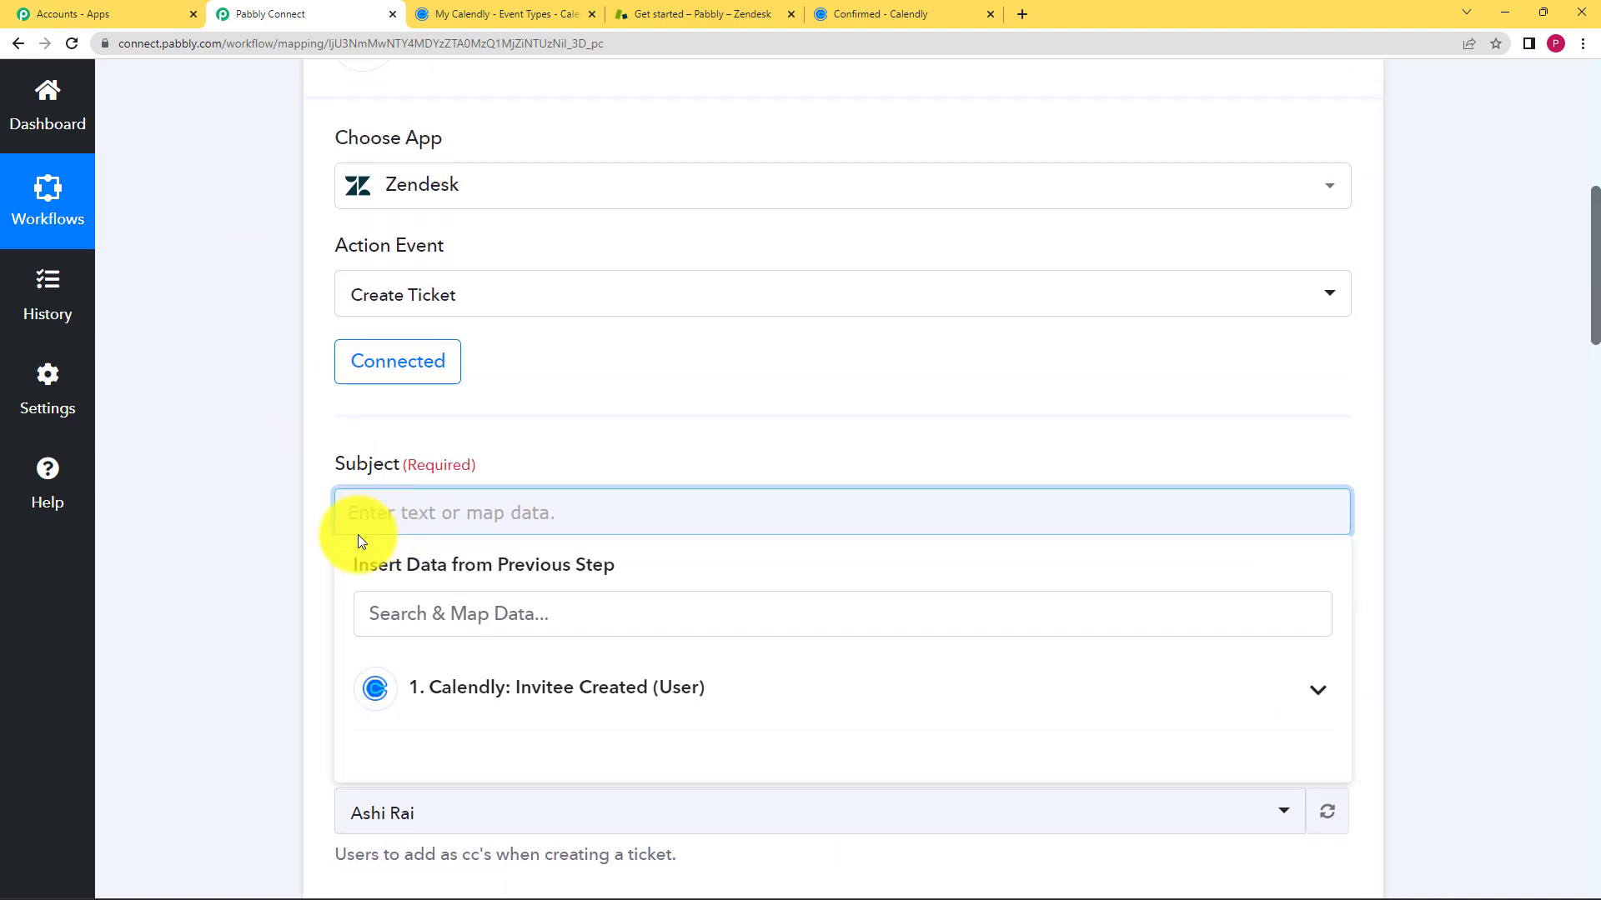
# - Map Subject to the Calendly event name 'Res2 Resource Name : Pottery Workshop'
pyautogui.scroll(-1, 311, 546)
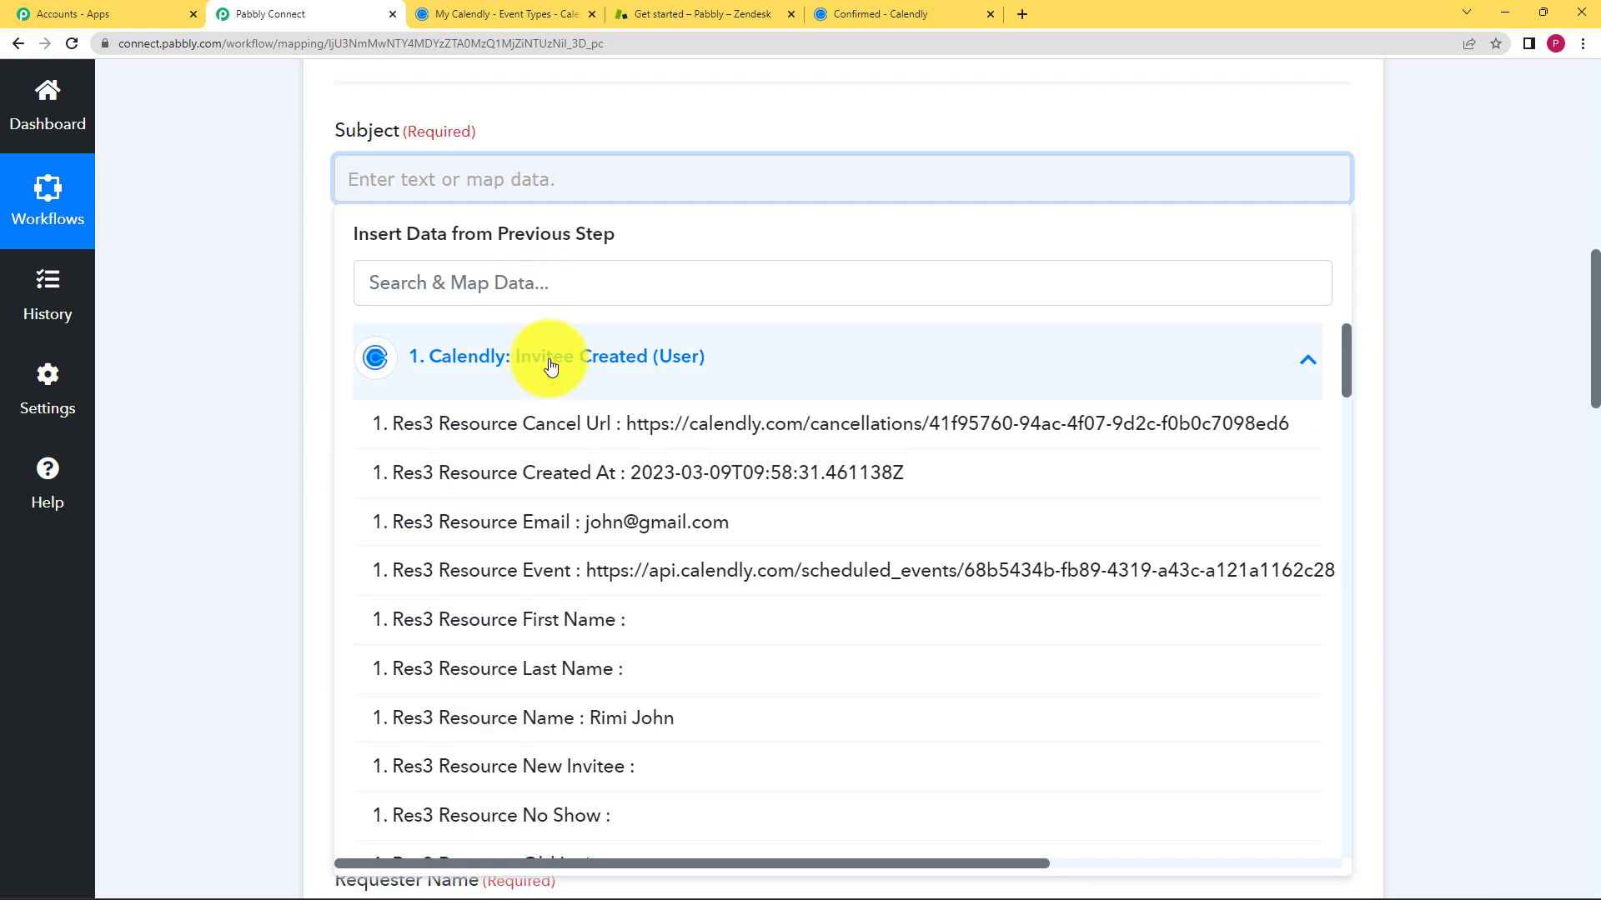
pyautogui.click(571, 286)
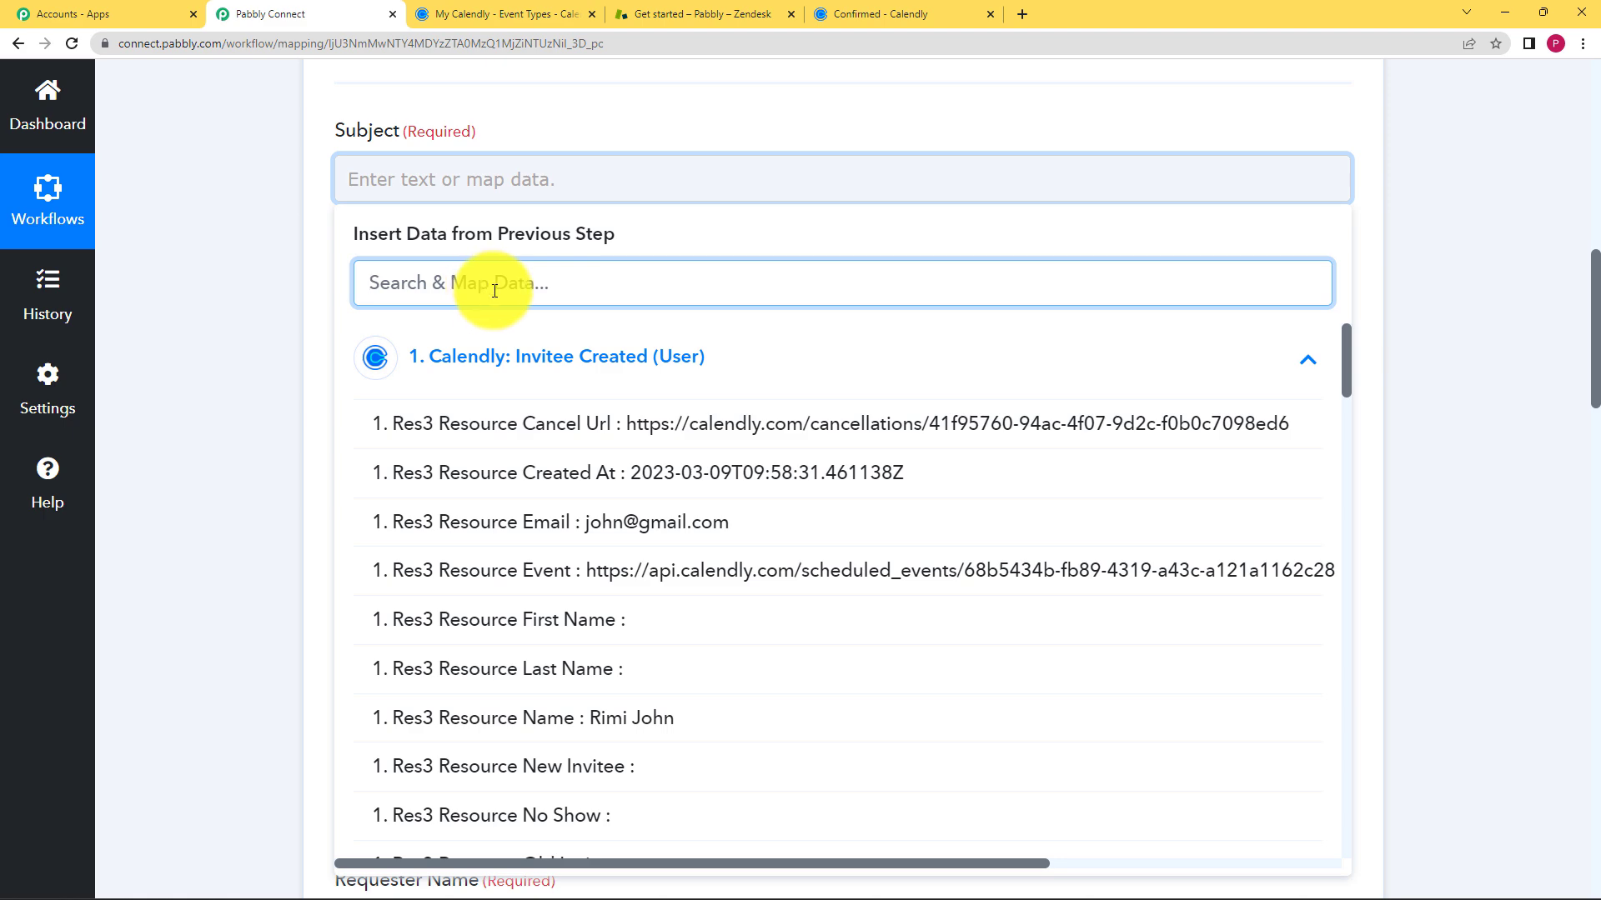
pyautogui.write('pot')
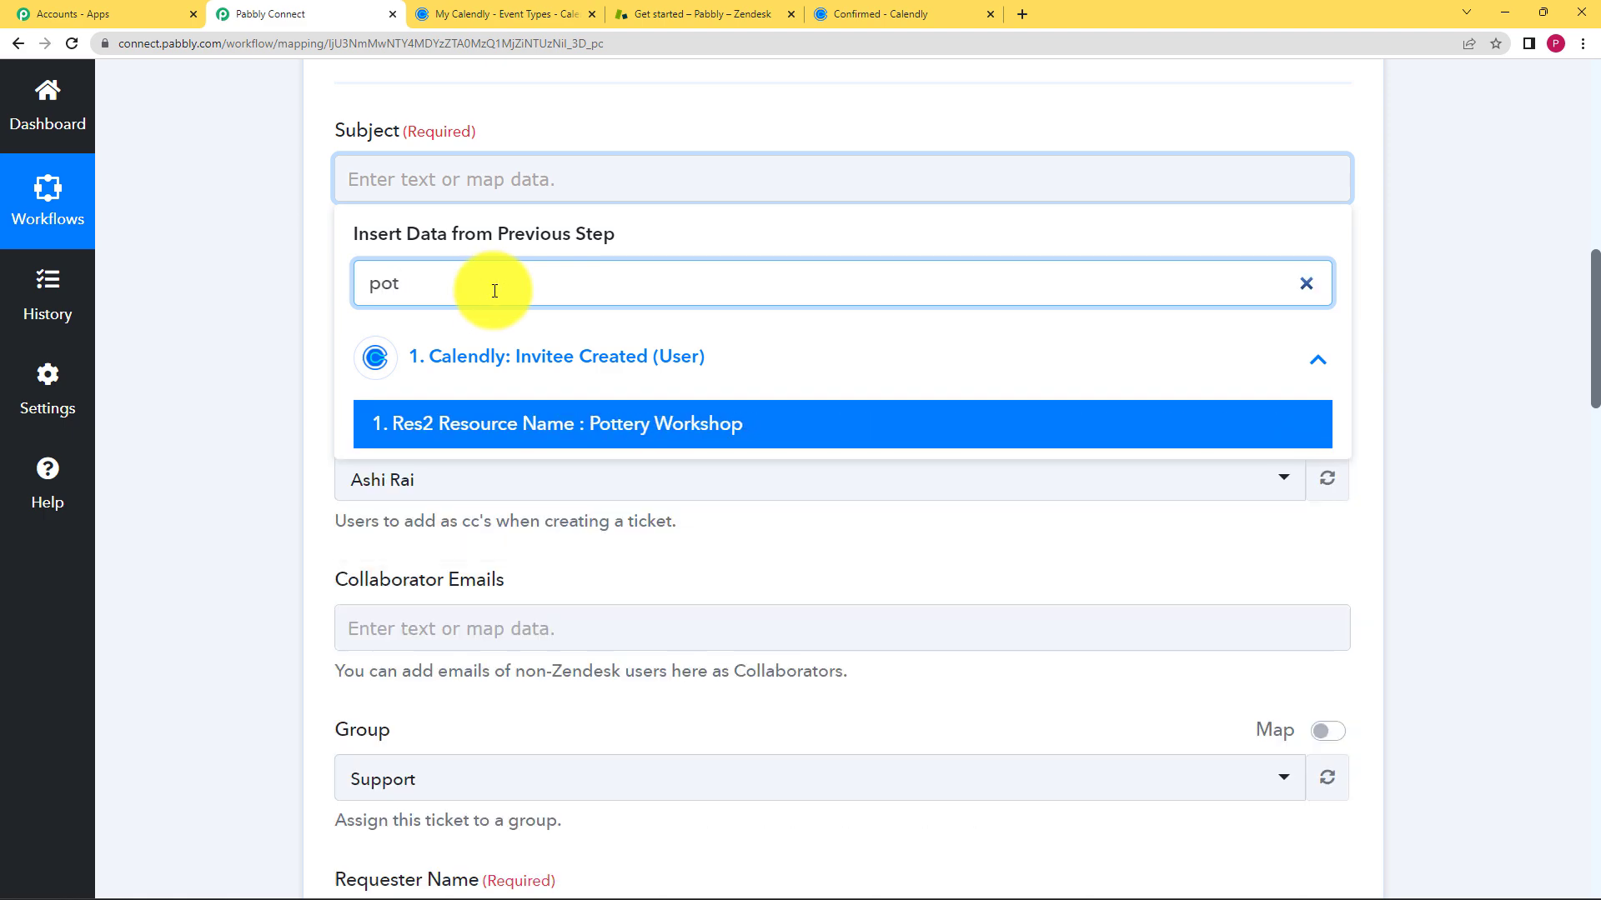
pyautogui.click(537, 422)
pyautogui.click(278, 295)
# - Move down to the Requester fields and bring up Calendly data for Requester Name
pyautogui.scroll(-6, 280, 296)
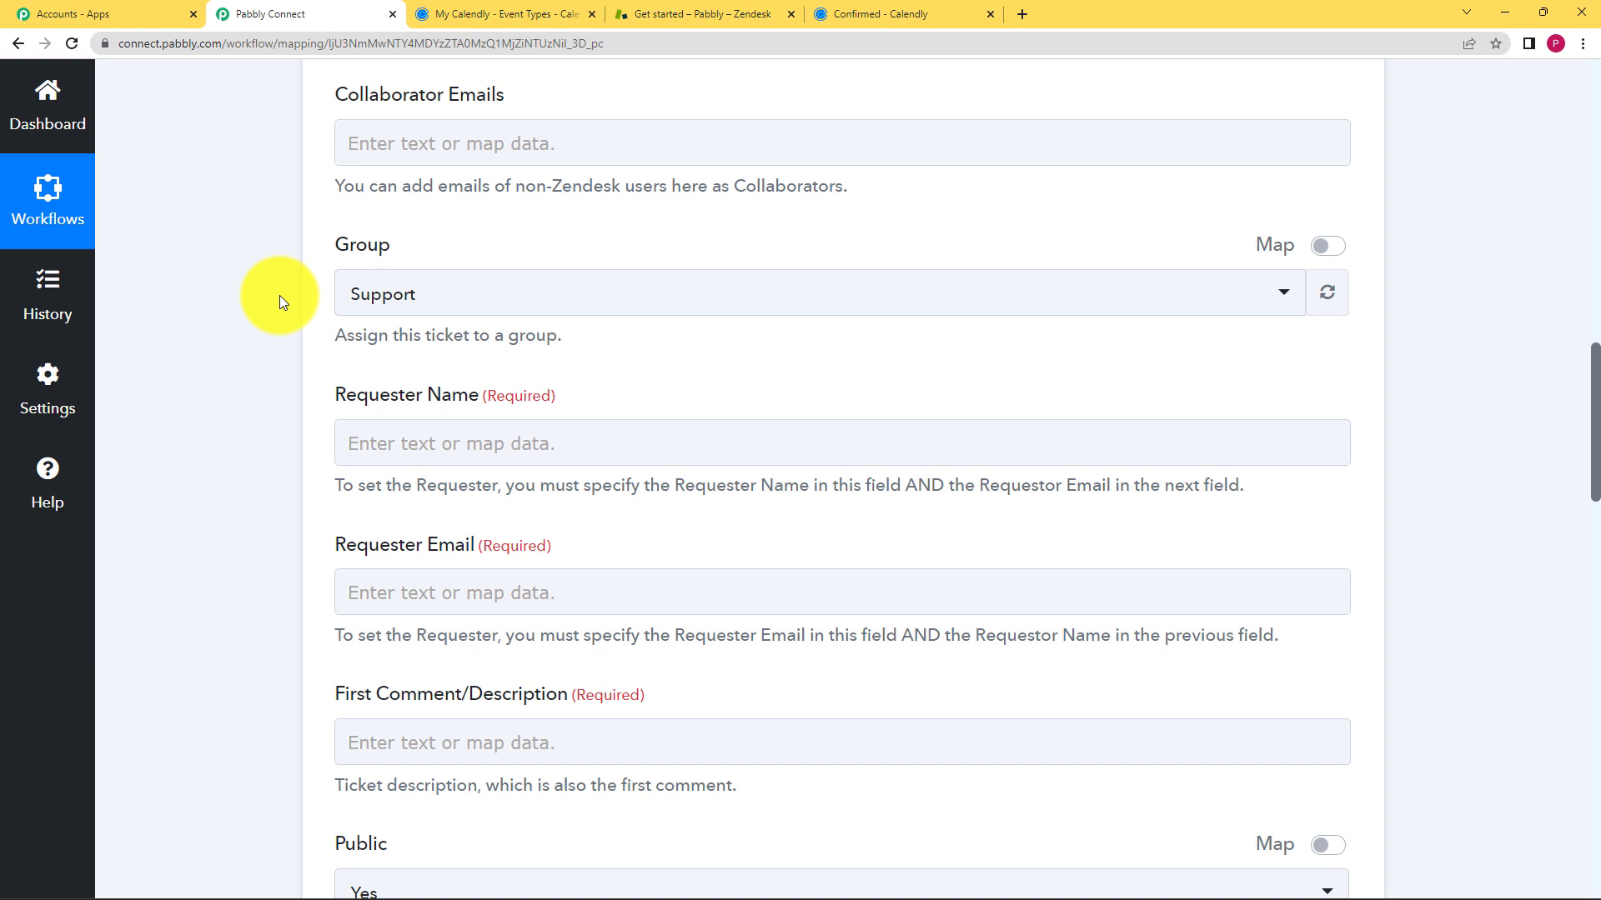
pyautogui.click(484, 572)
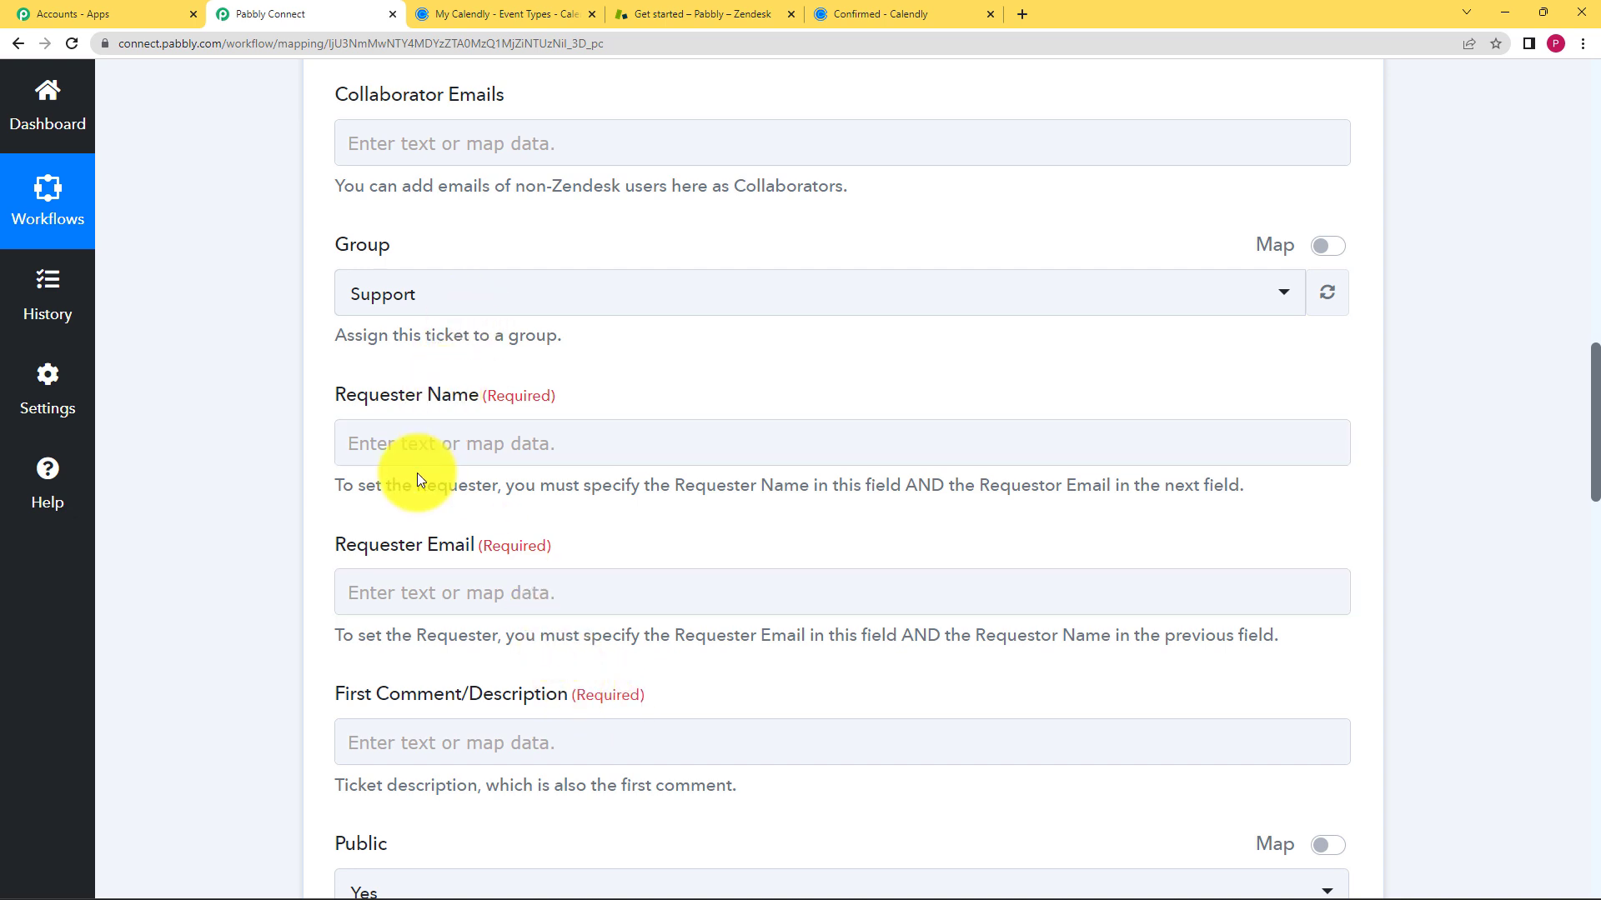
pyautogui.click(425, 443)
# - Map the invitee's name (Res3 Resource Name) into Requester Name
pyautogui.click(500, 620)
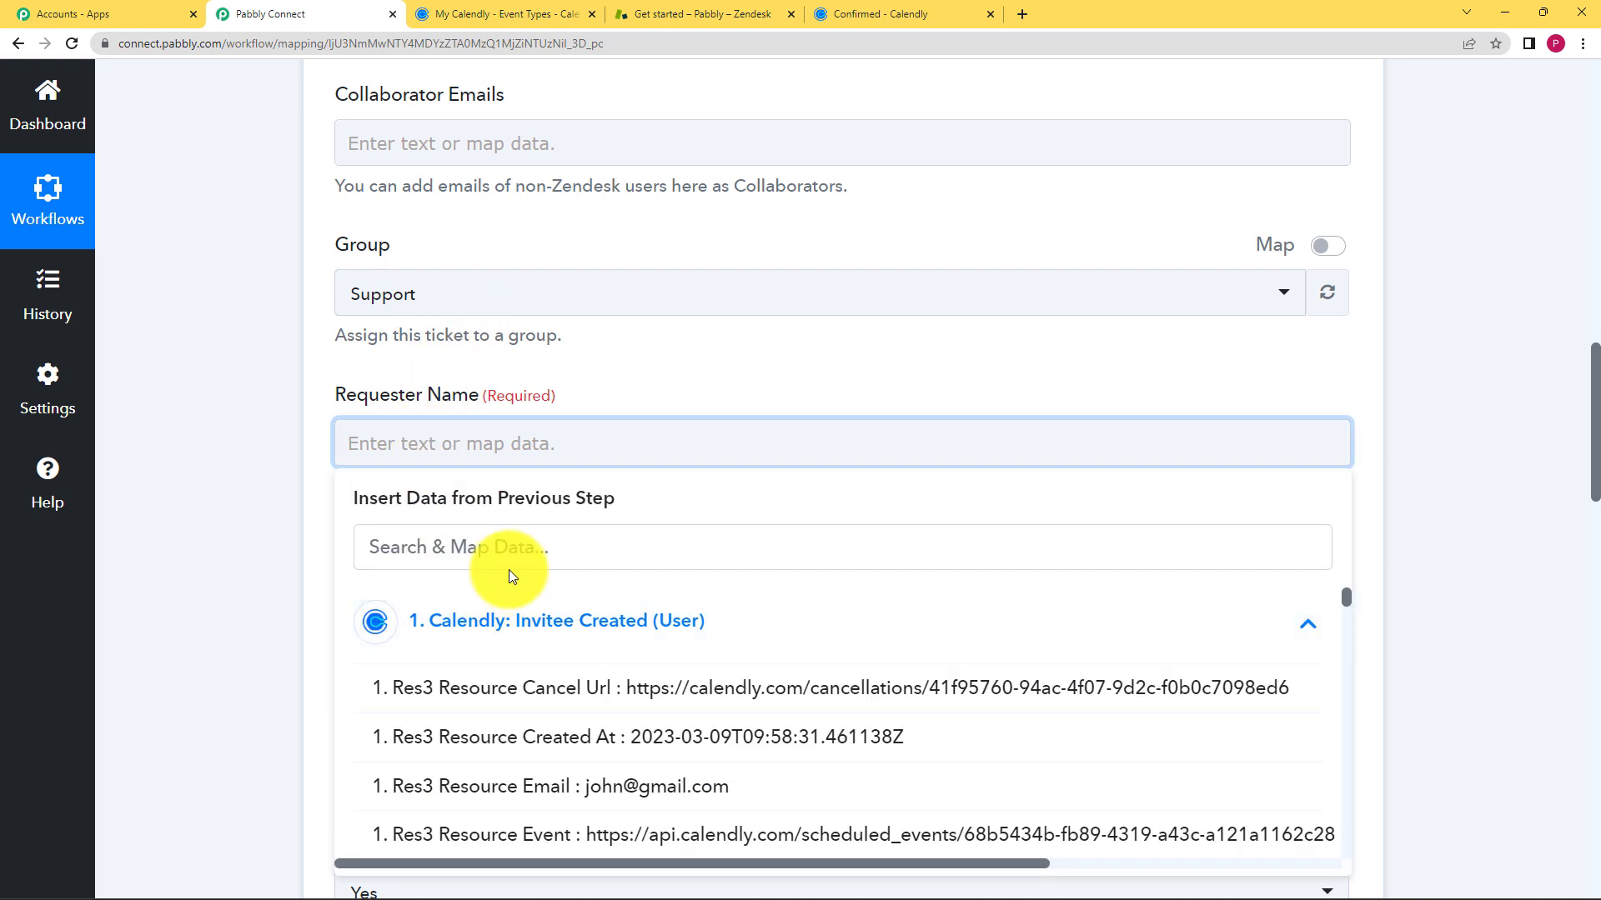
pyautogui.write('rim')
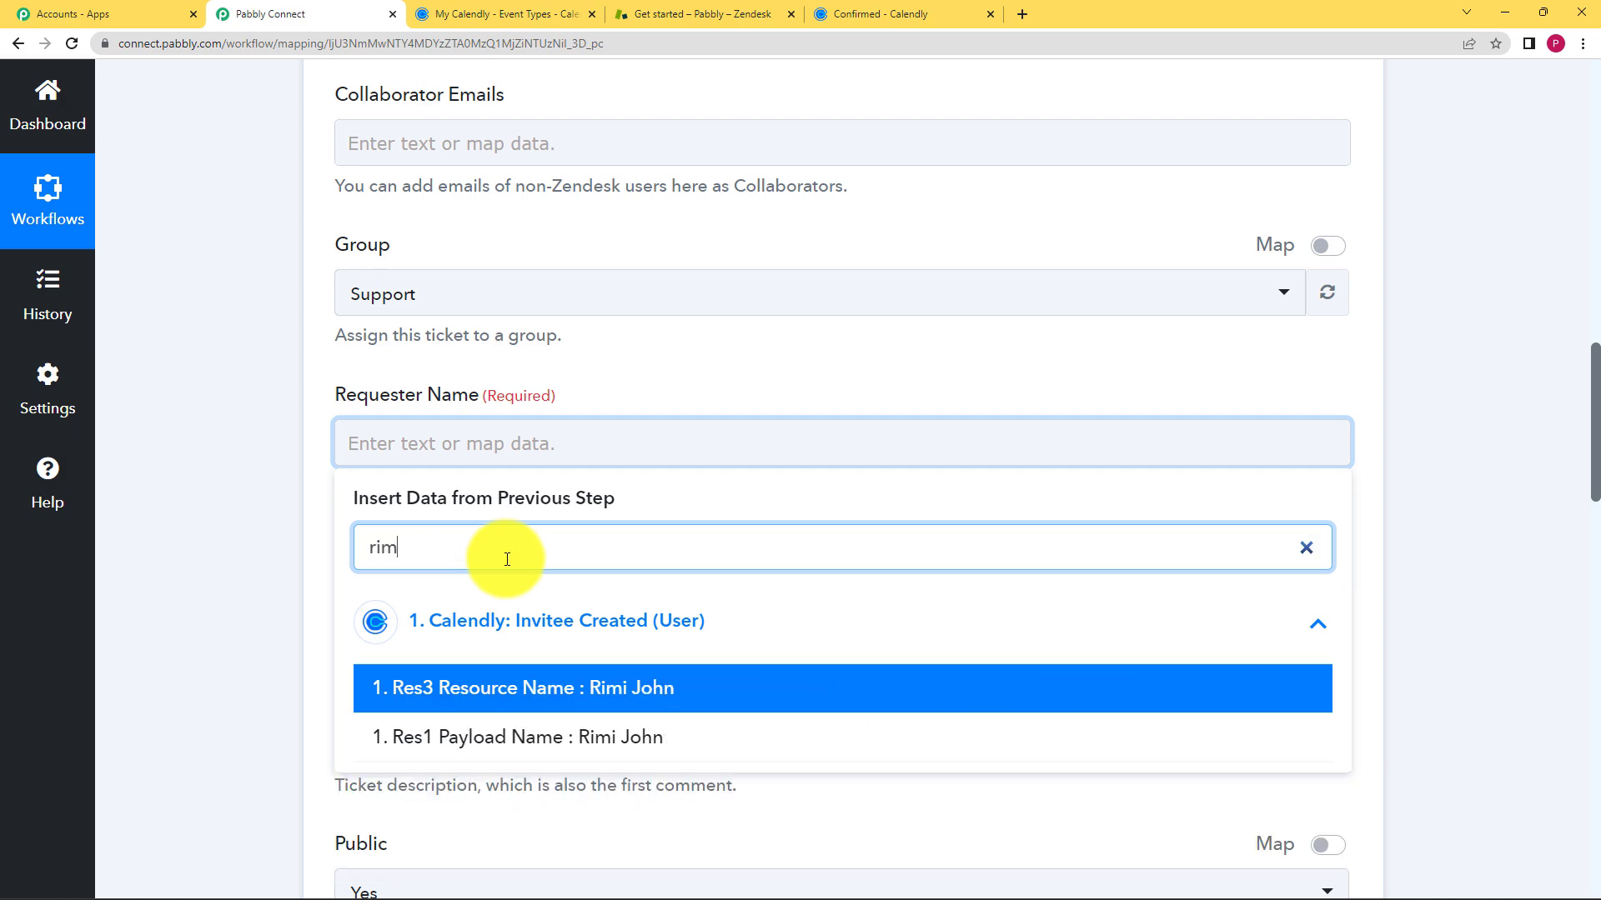
pyautogui.click(575, 690)
pyautogui.click(282, 529)
pyautogui.scroll(-2, 282, 528)
# - Map the invitee's email (Res3 Resource Email) into Requester Email and begin the description with 'Contact:'
pyautogui.click(418, 445)
pyautogui.click(435, 543)
pyautogui.write('@')
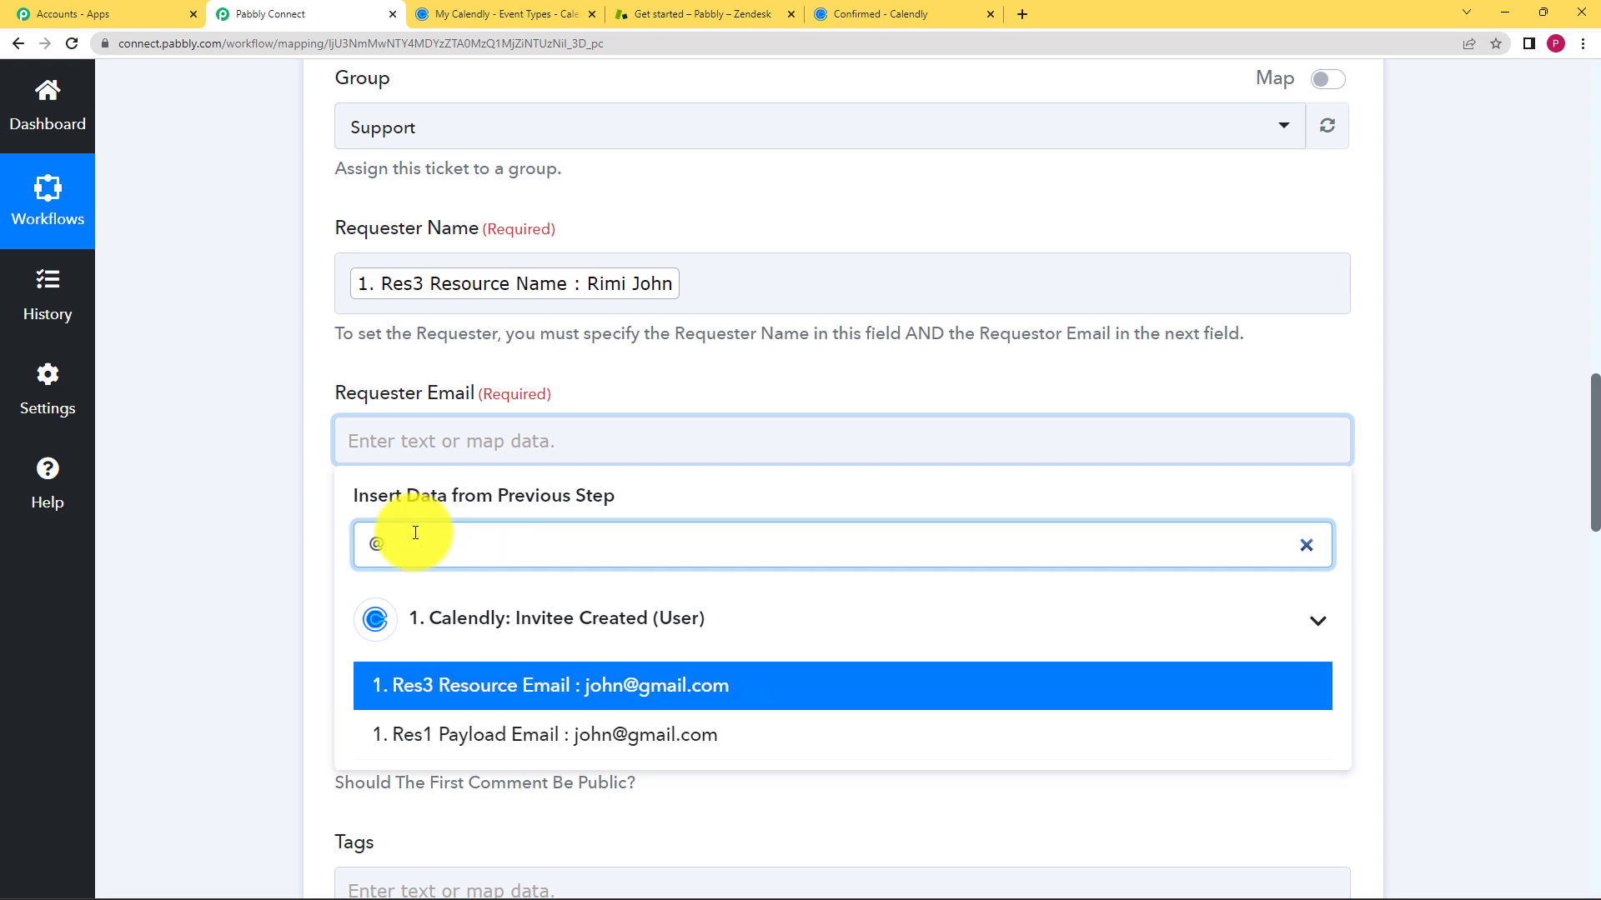
pyautogui.click(518, 687)
pyautogui.click(239, 597)
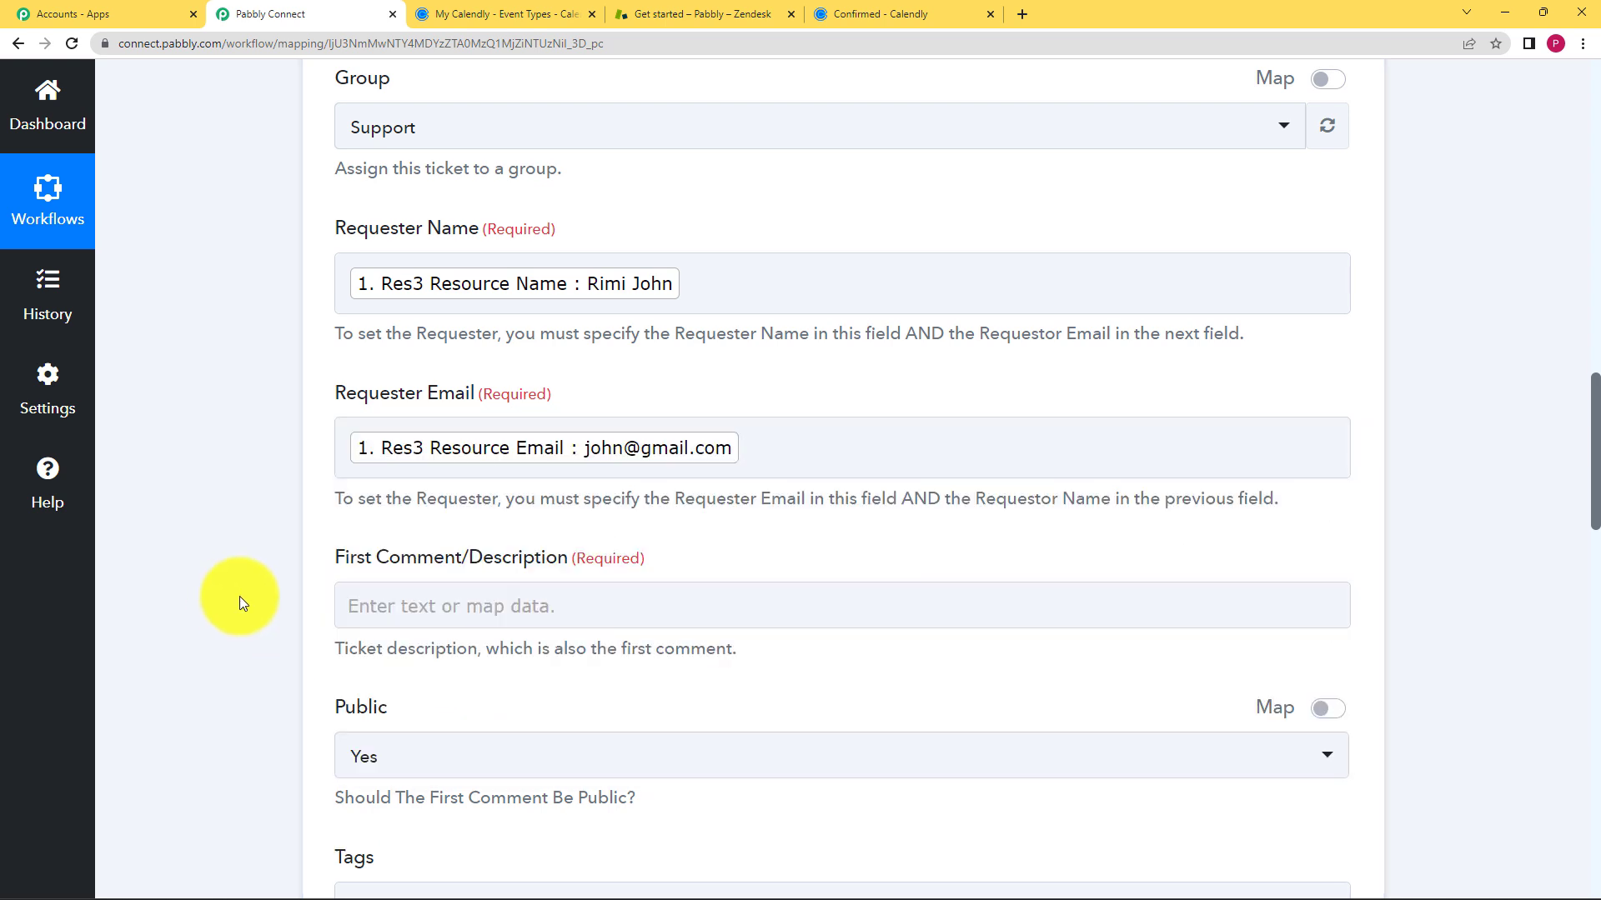
pyautogui.scroll(-1, 409, 510)
pyautogui.click(409, 509)
pyautogui.scroll(1, 440, 603)
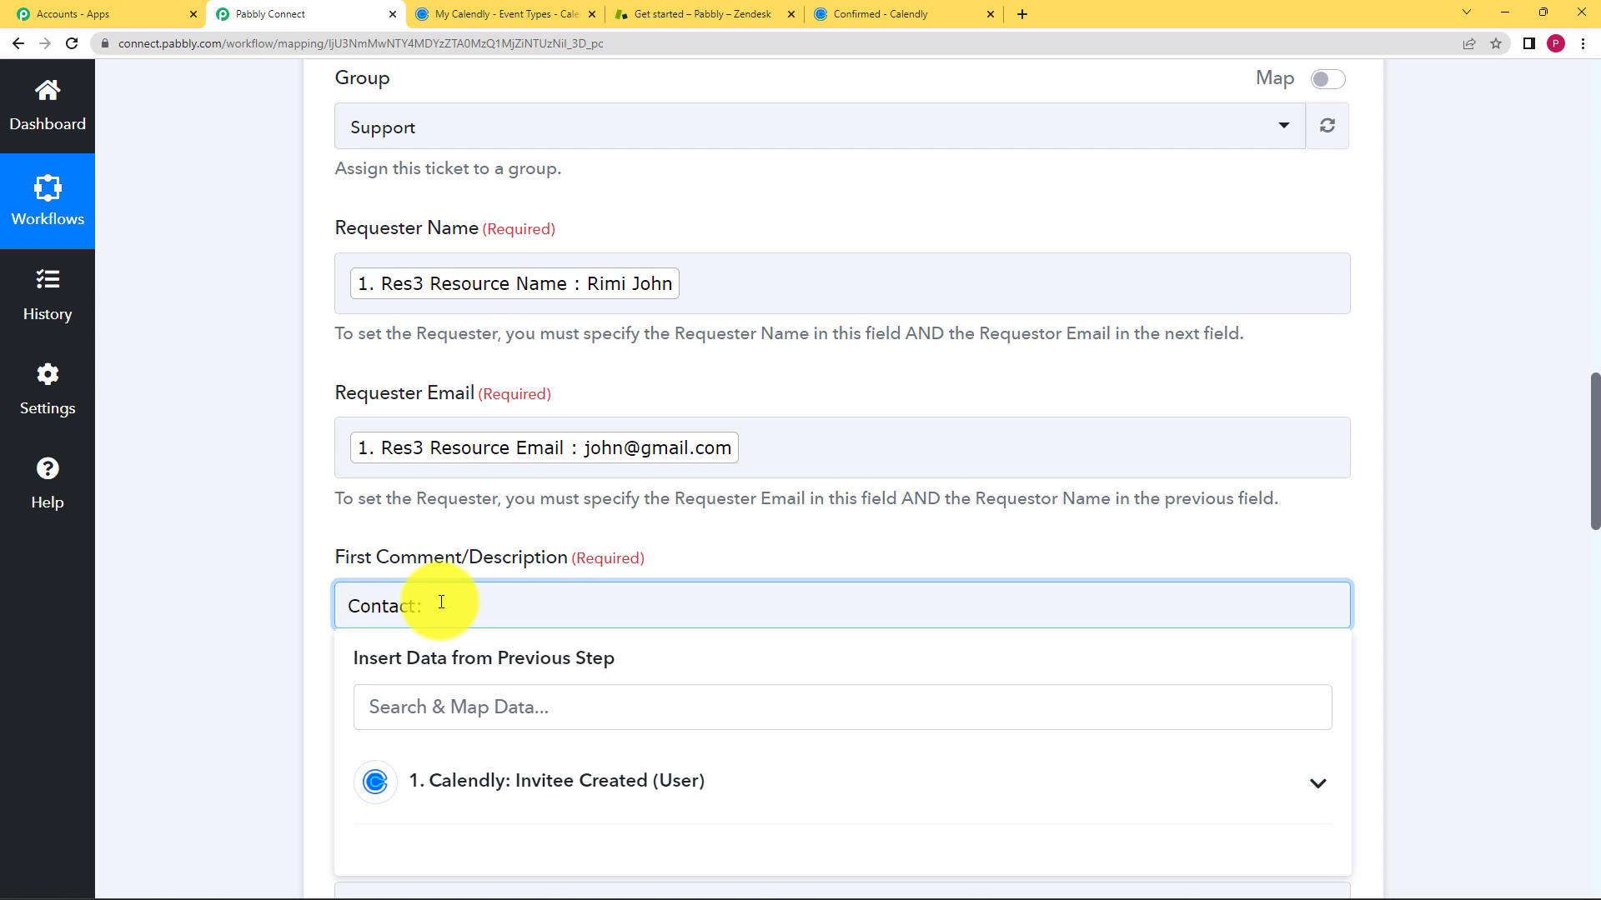
# - Insert the invitee's phone answer (Res3 Questions And Answers 0 Answer) after 'Contact:' in the description
pyautogui.scroll(-2, 308, 672)
pyautogui.click(433, 634)
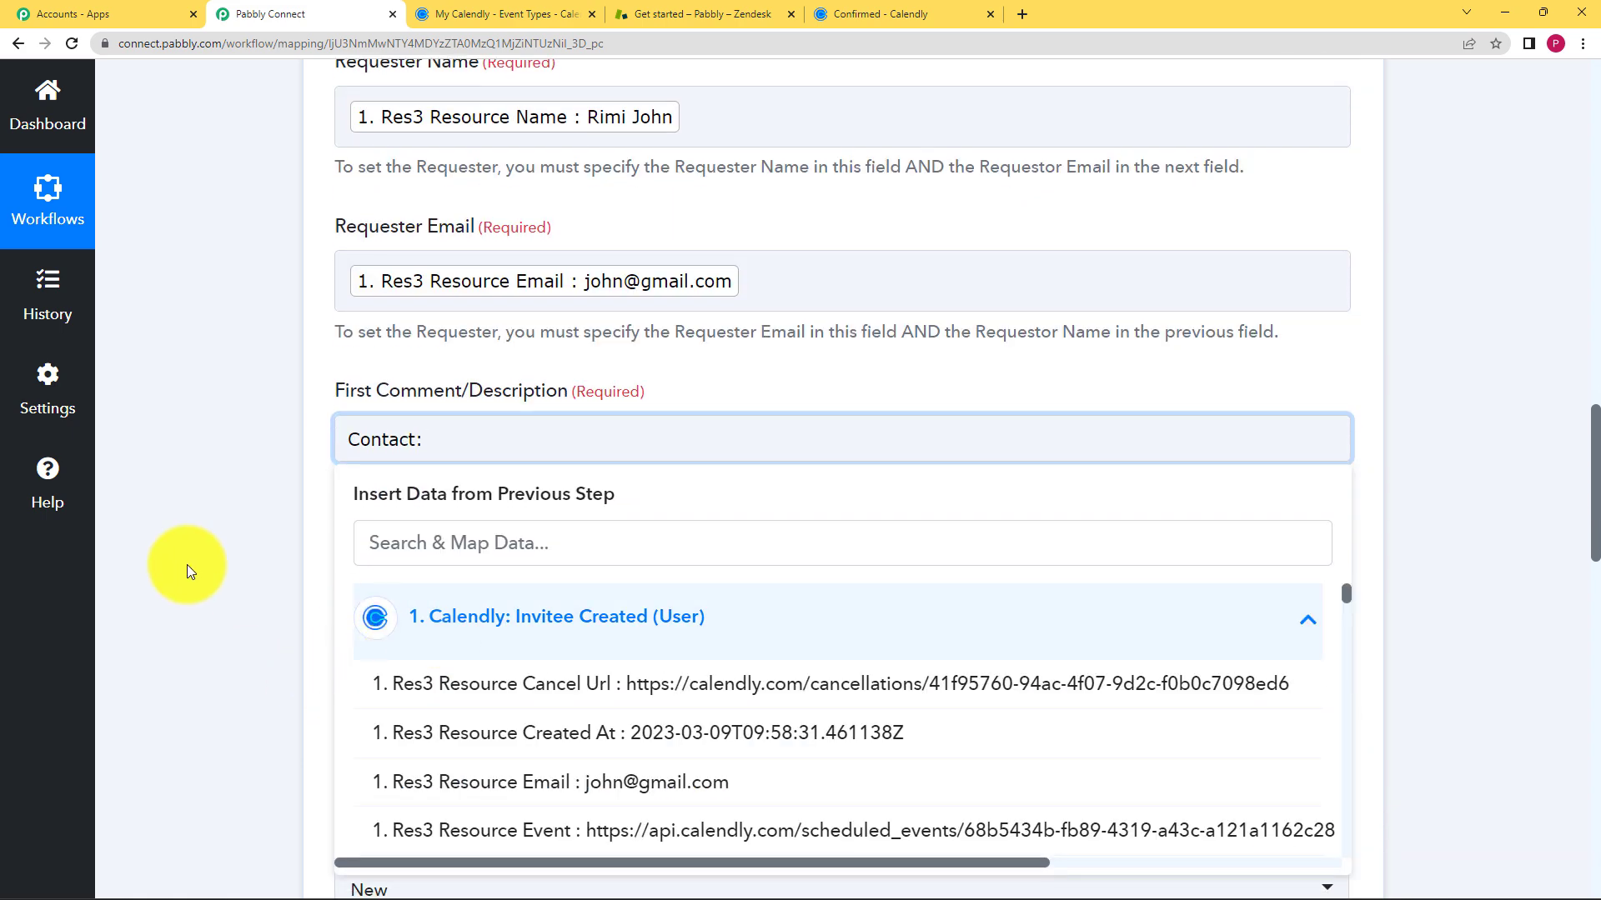
pyautogui.scroll(-2, 259, 575)
pyautogui.click(503, 373)
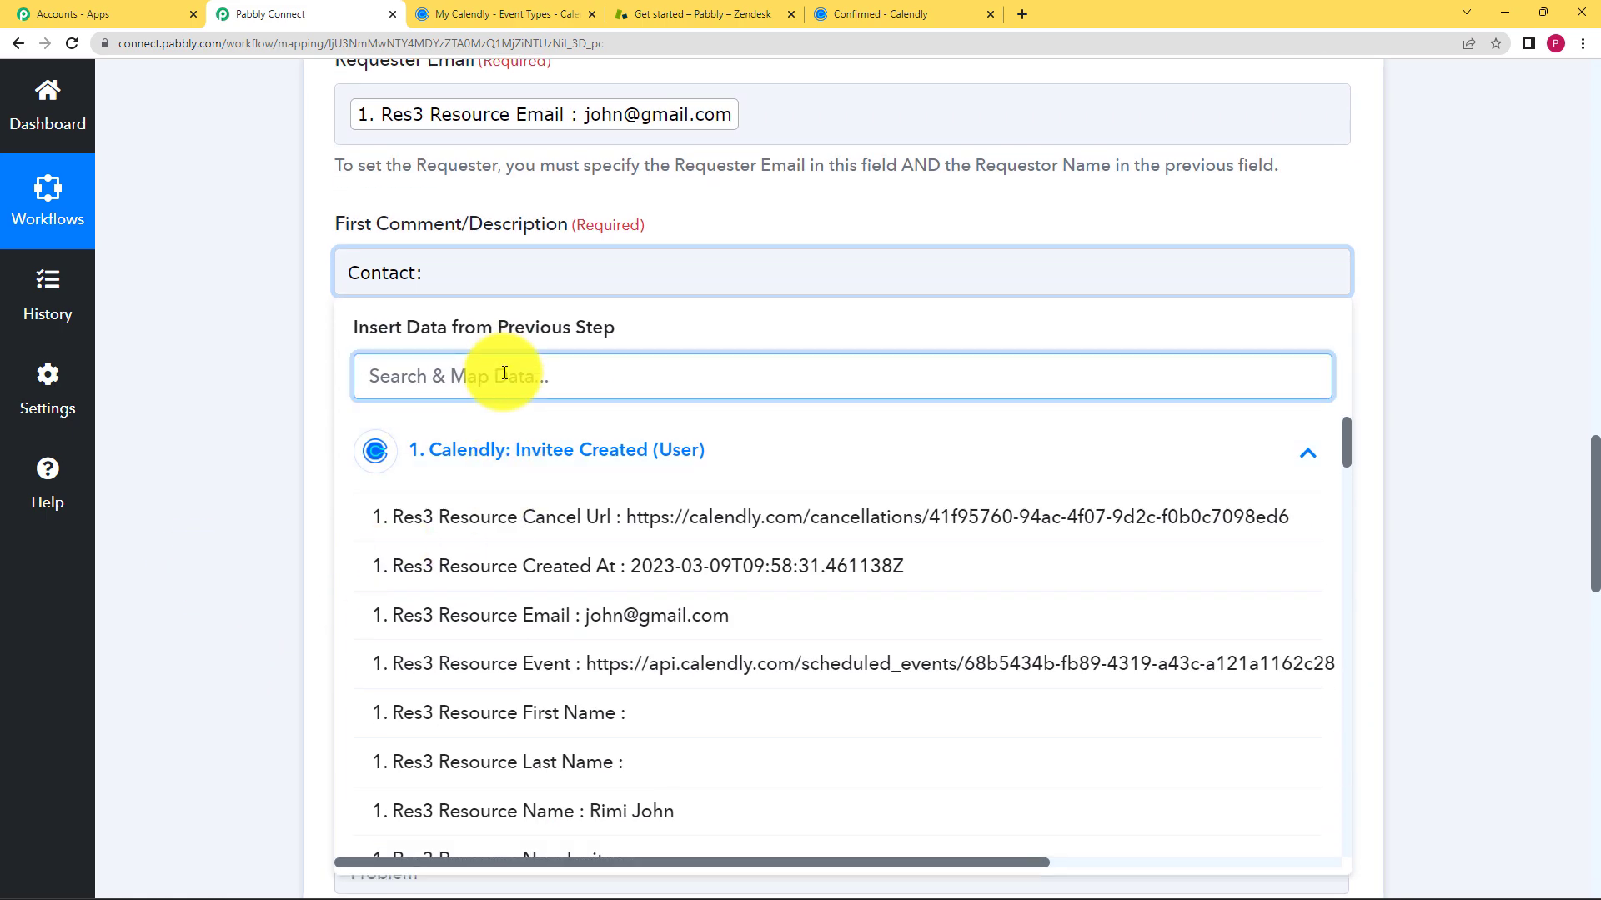
pyautogui.write('911')
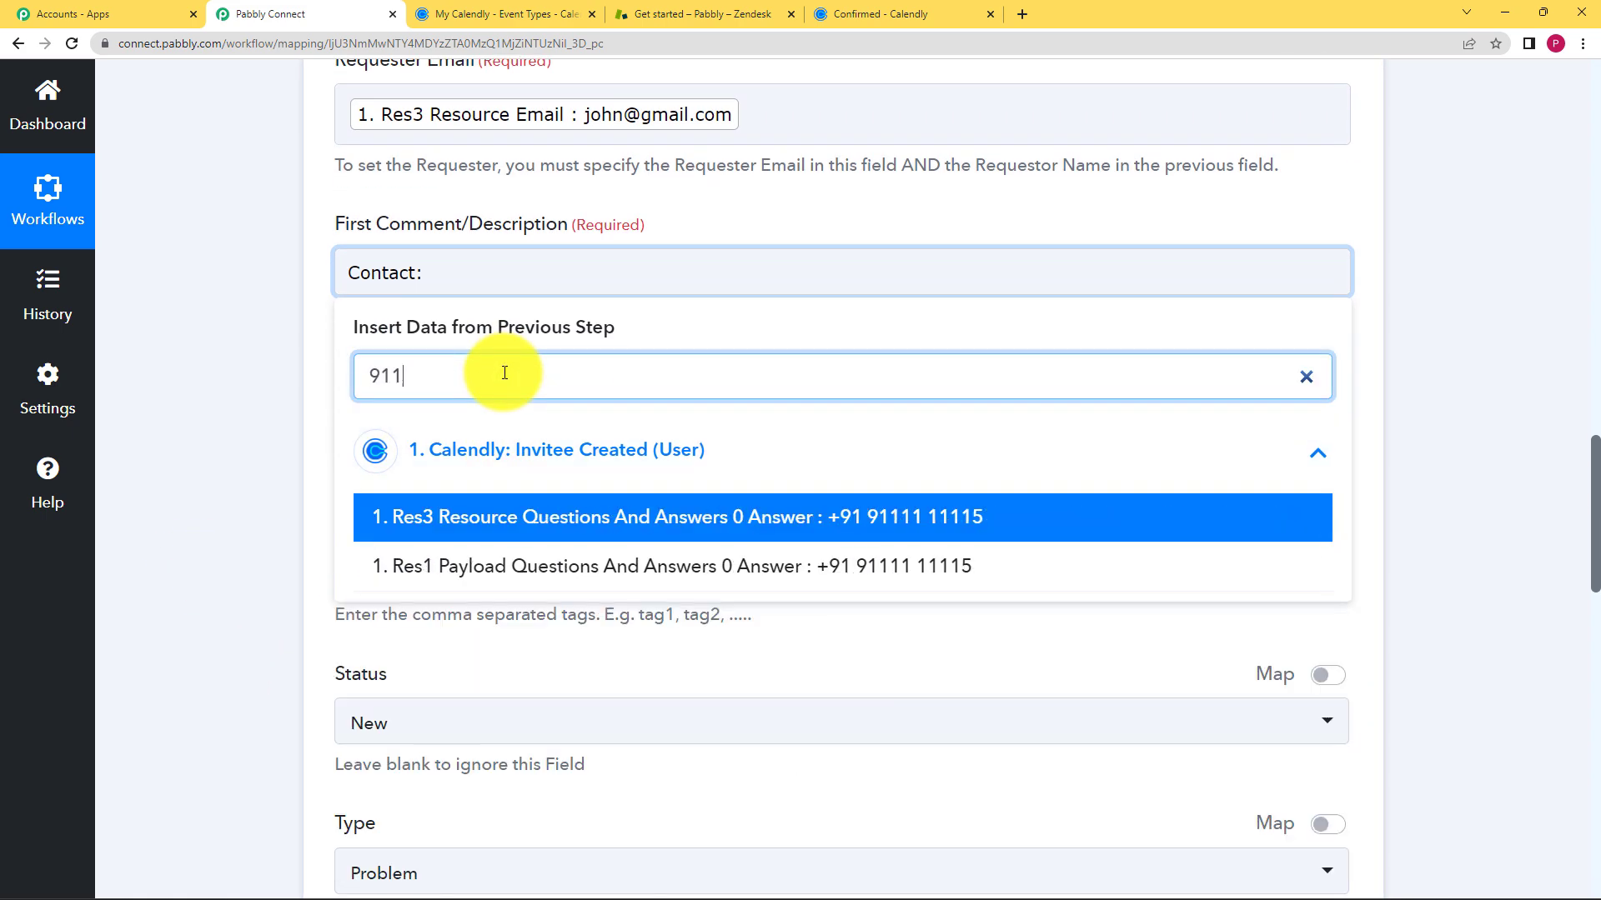
pyautogui.click(547, 514)
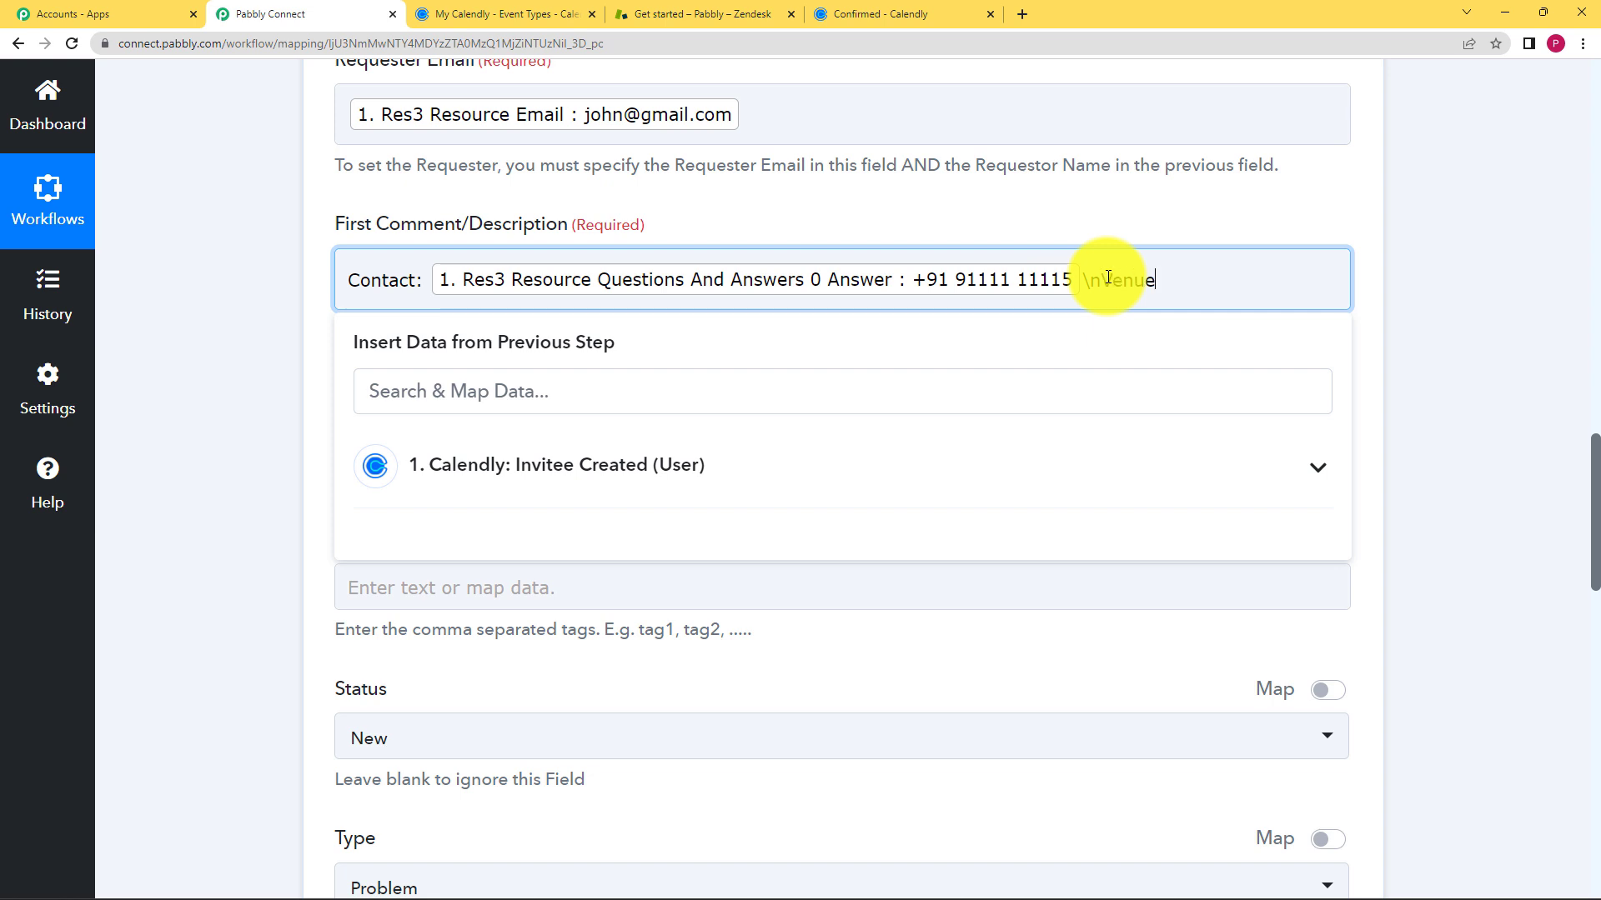
# - Add a 'Venue:' line mapped to the Calendly location, Community Hall
pyautogui.click(822, 473)
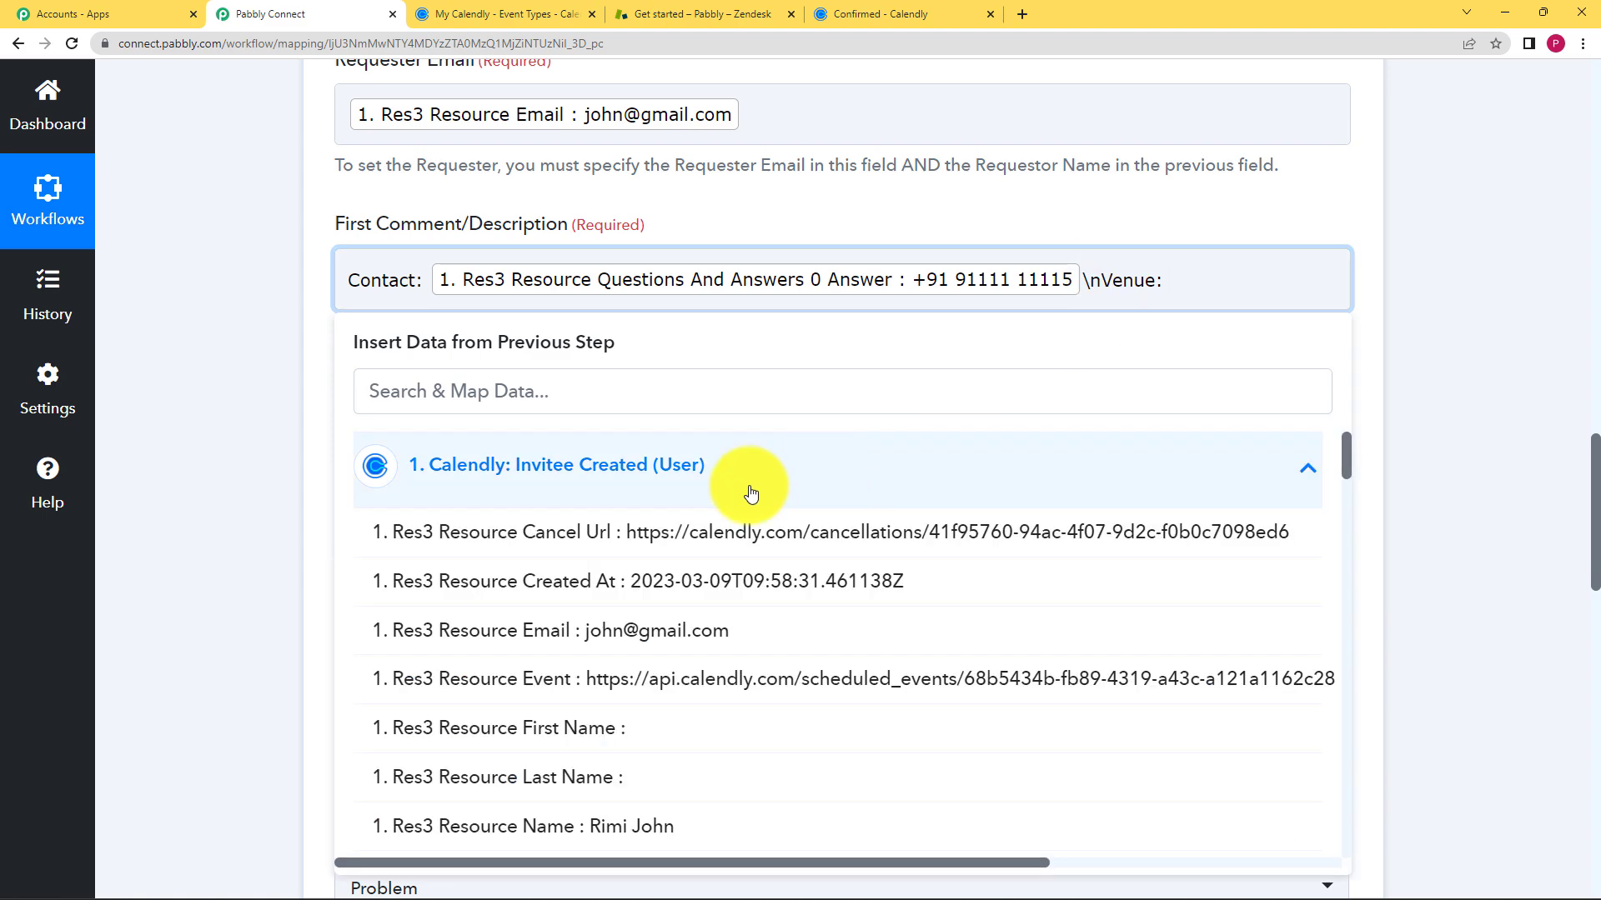
pyautogui.click(567, 385)
pyautogui.write('commu')
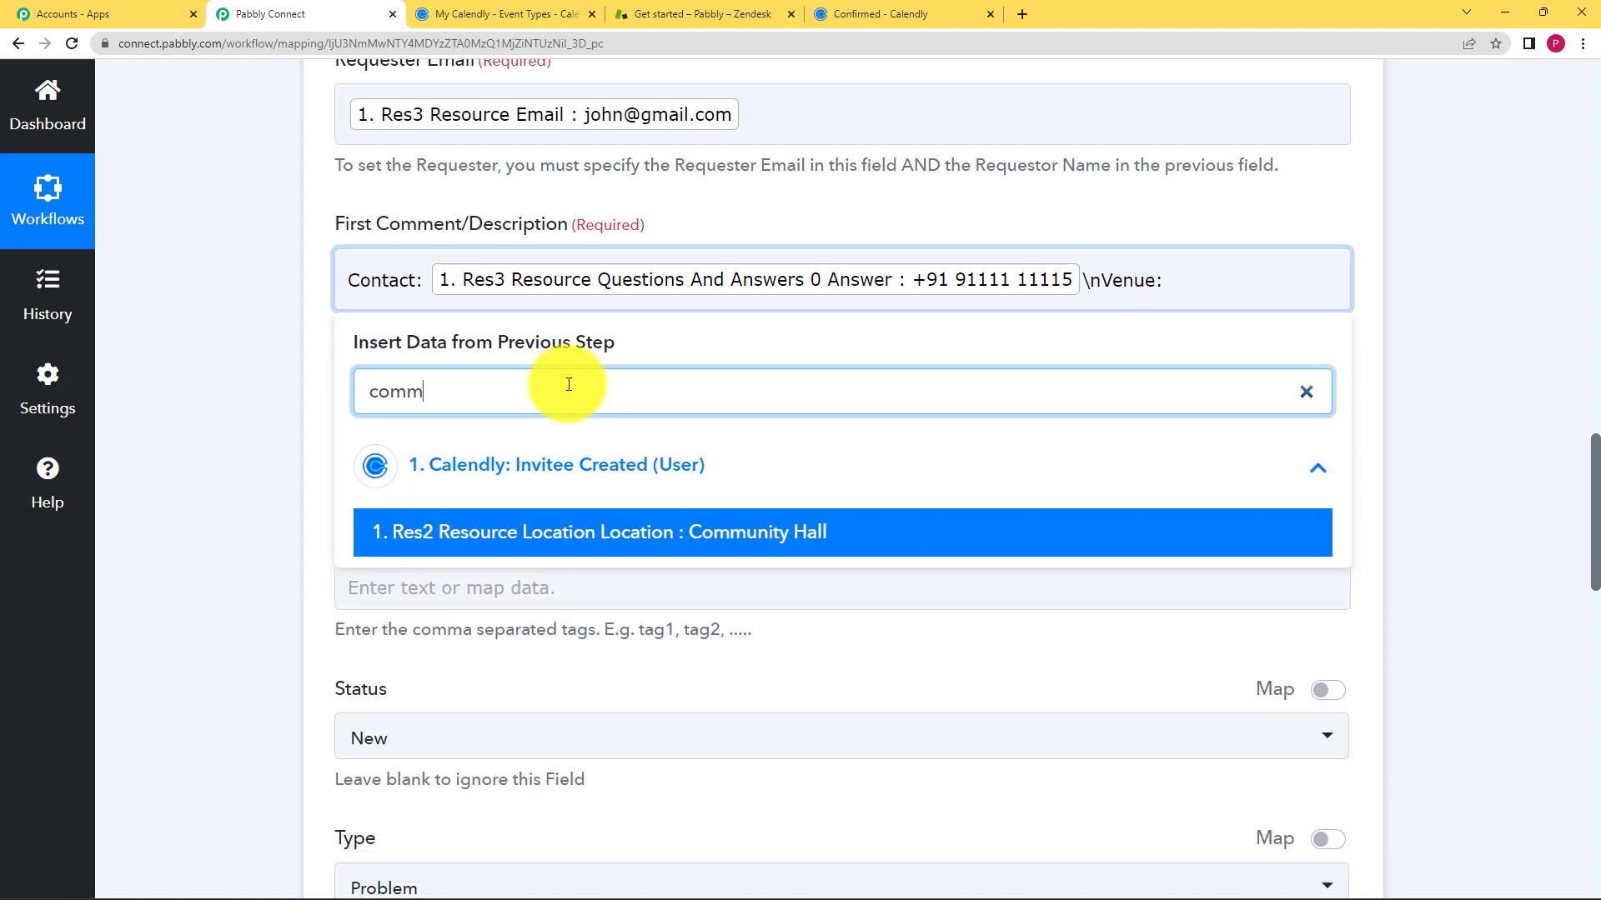
pyautogui.click(593, 522)
pyautogui.click(317, 501)
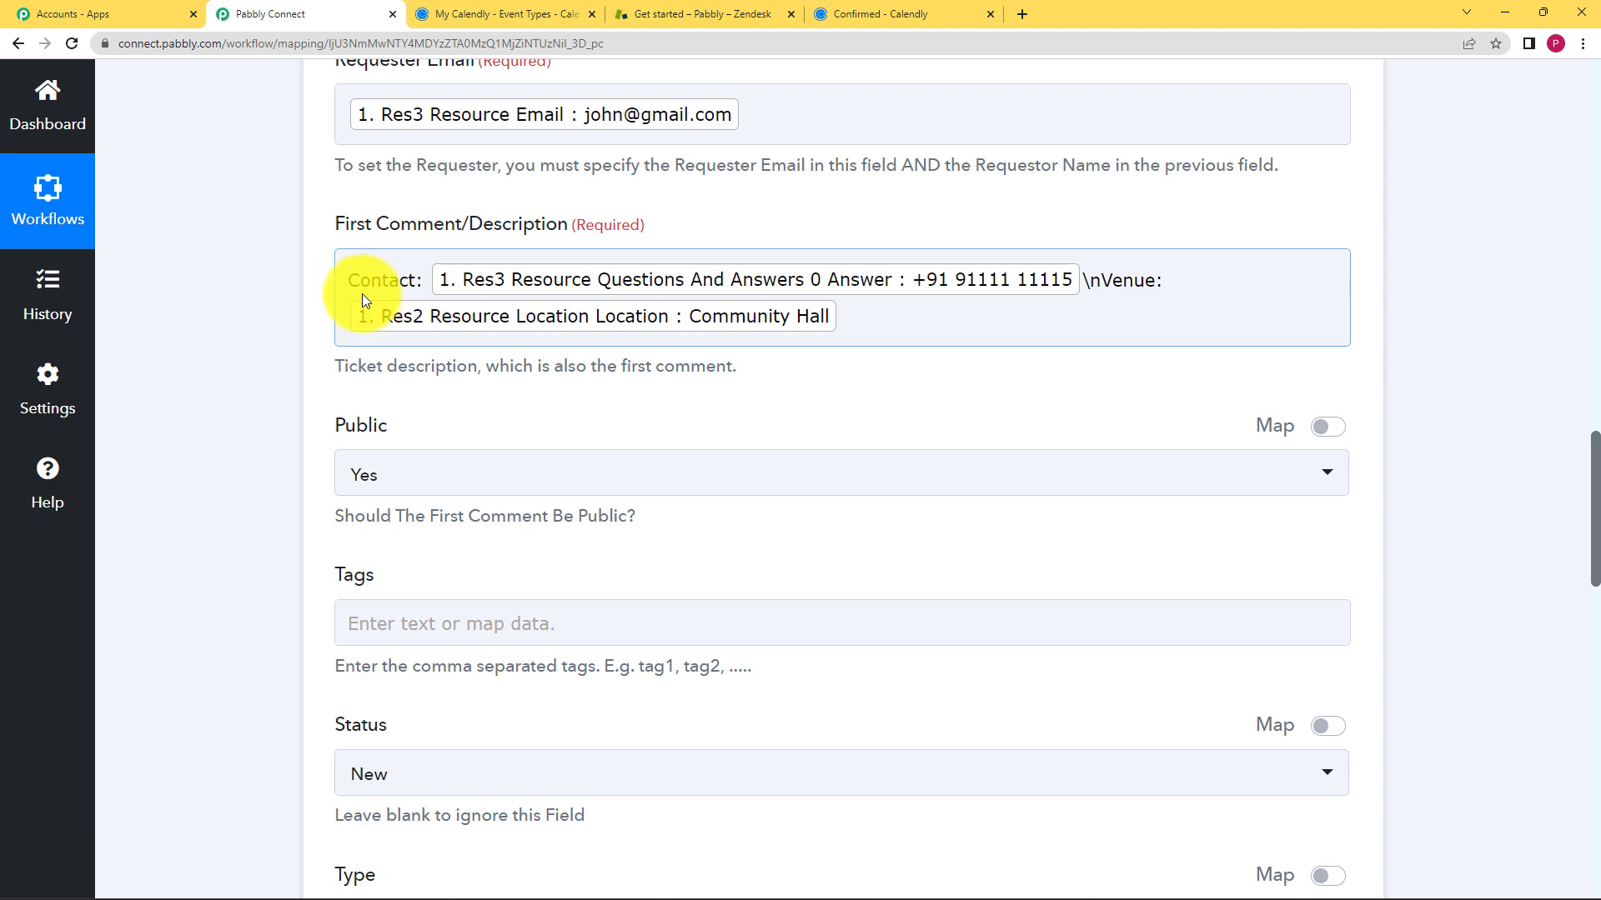
pyautogui.scroll(-3, 288, 478)
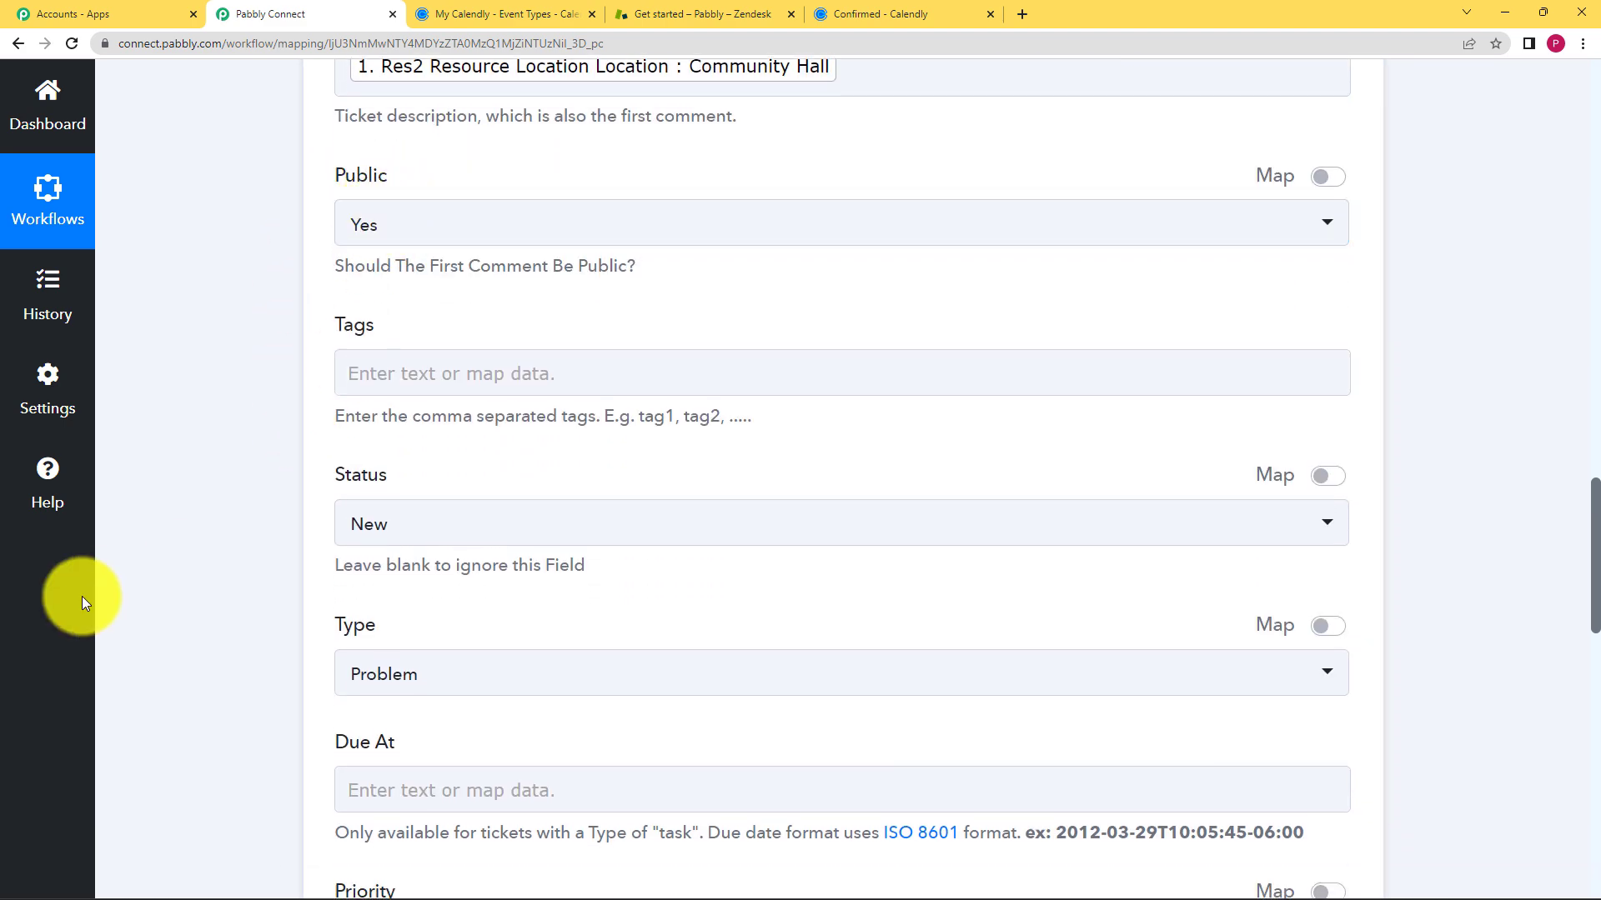
# - Set the ticket type to Task and check the Due At data options
pyautogui.scroll(-4, 225, 561)
pyautogui.click(453, 430)
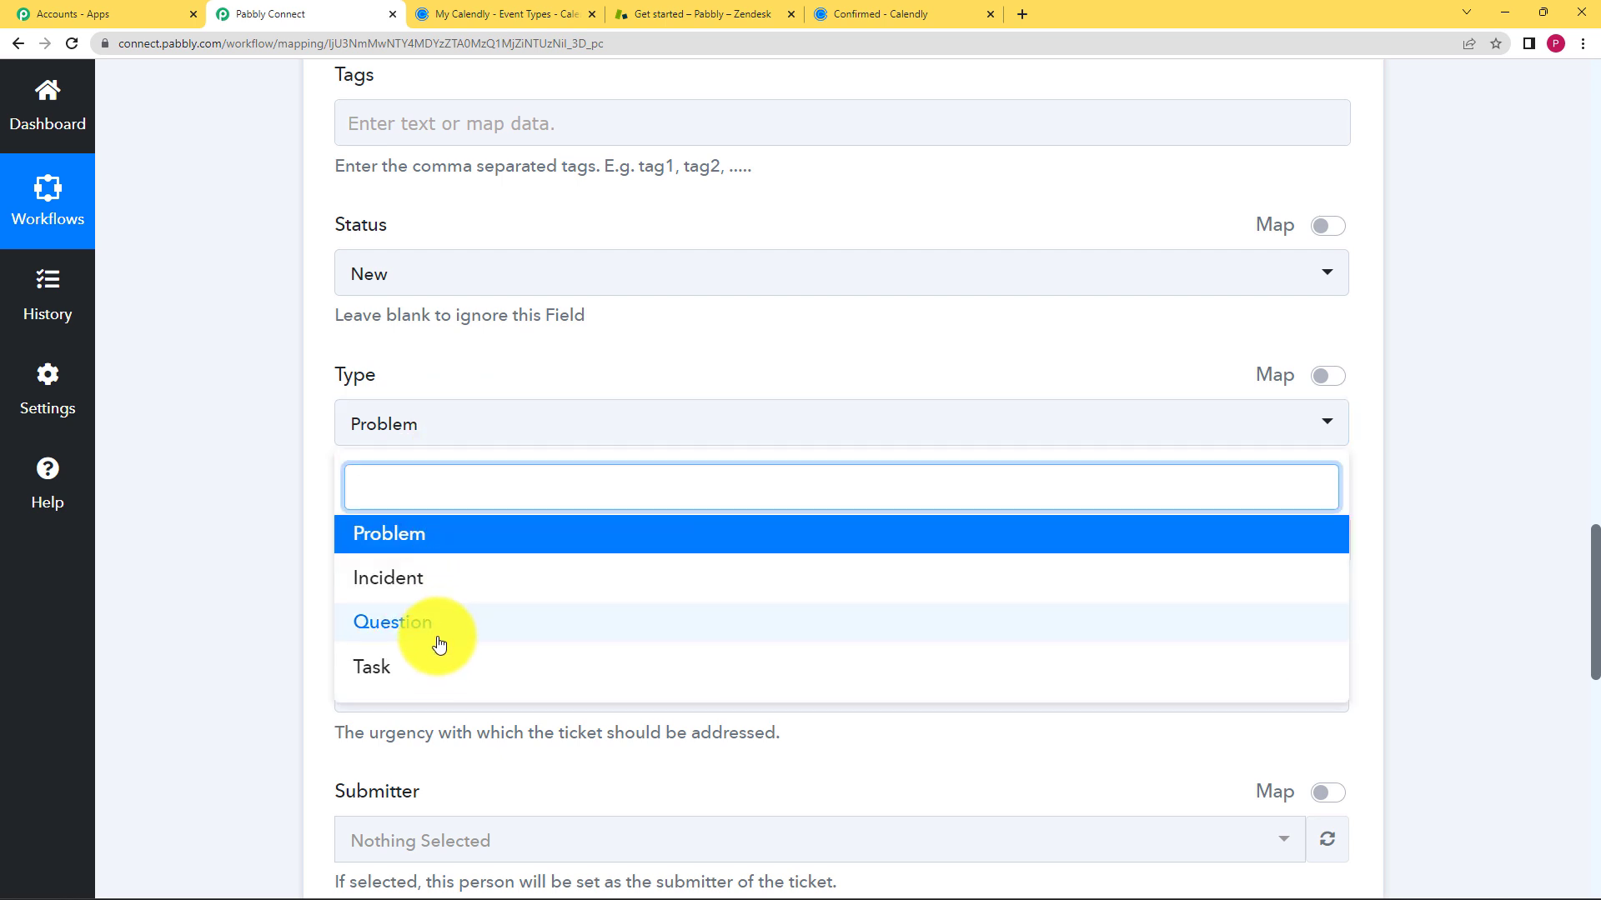
pyautogui.click(433, 664)
pyautogui.scroll(-2, 277, 530)
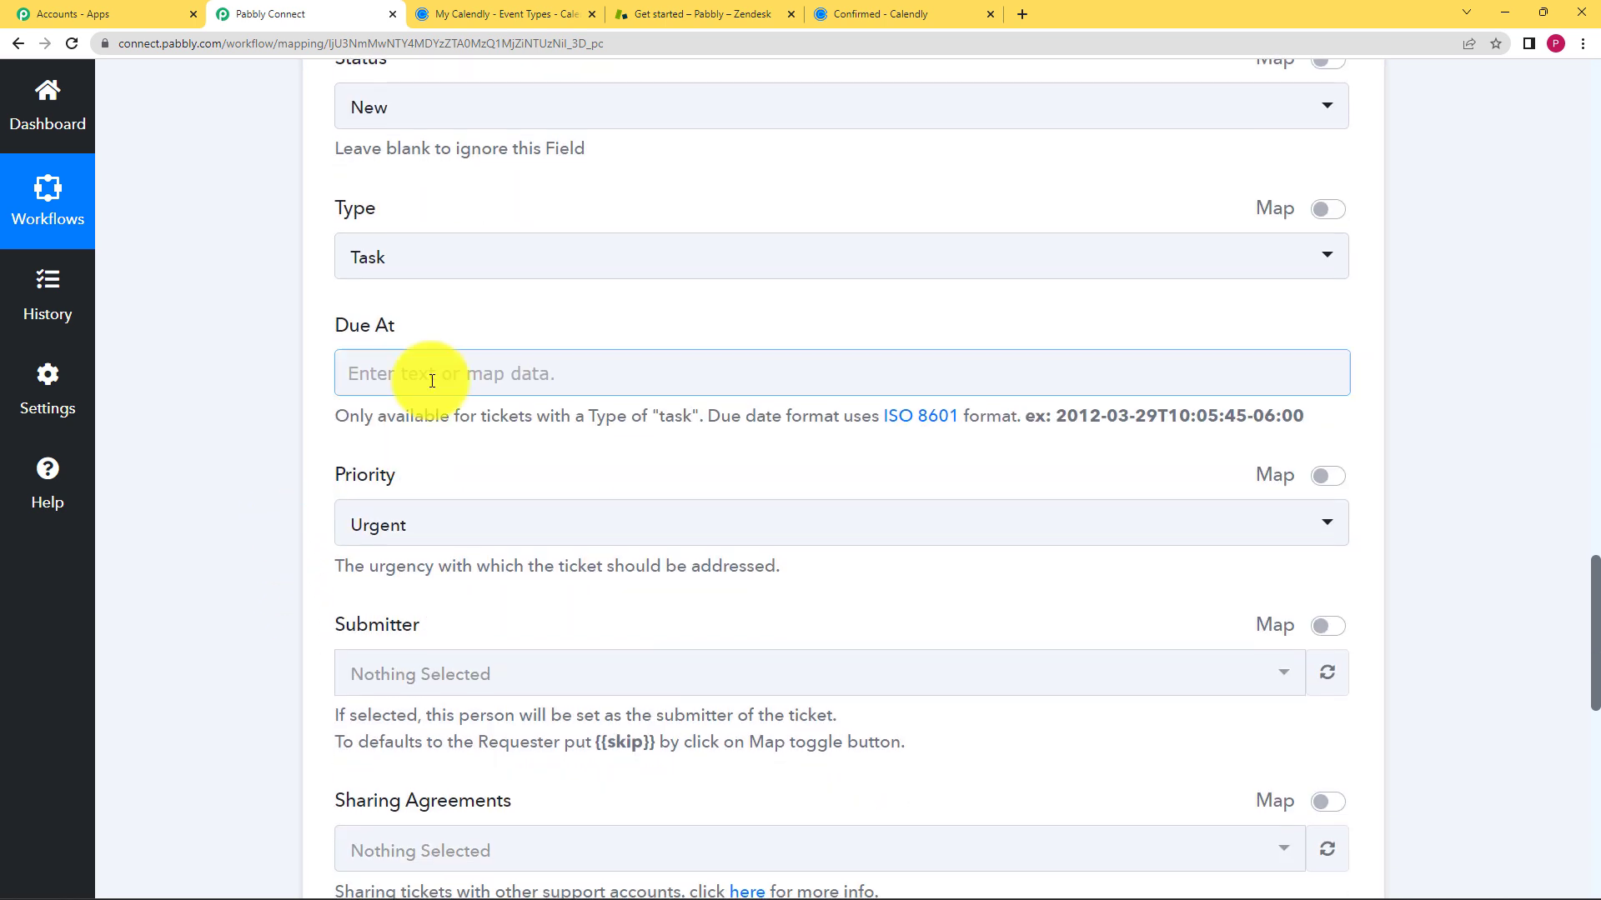
pyautogui.click(425, 372)
pyautogui.click(293, 489)
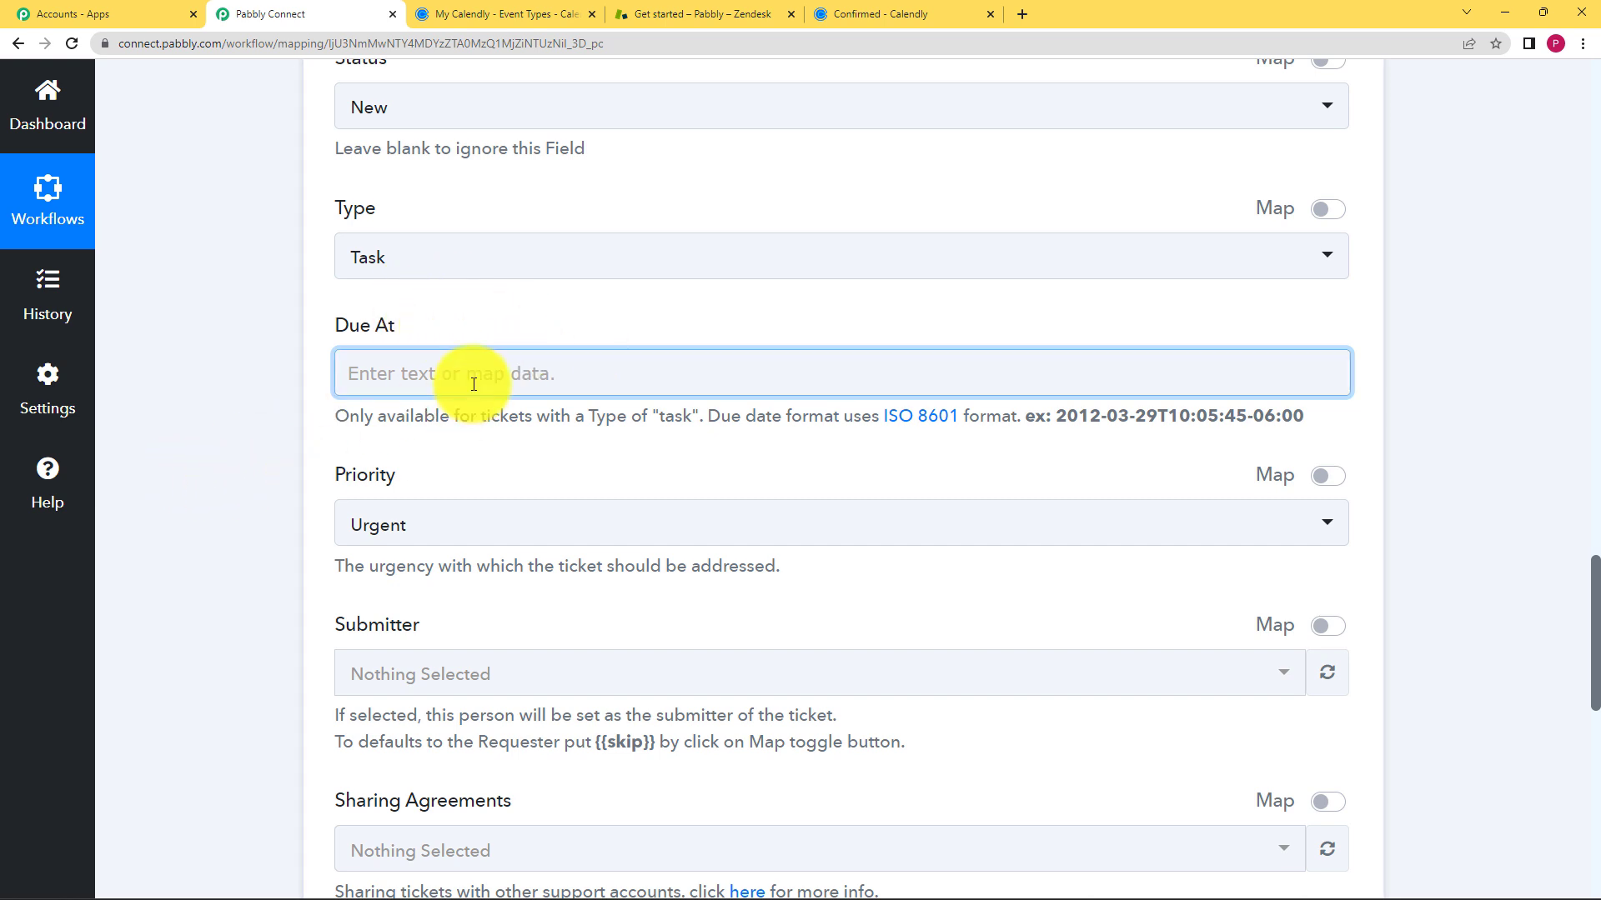
# - Set priority to Normal and save the action with a test request, creating a ticket
pyautogui.scroll(-2, 267, 489)
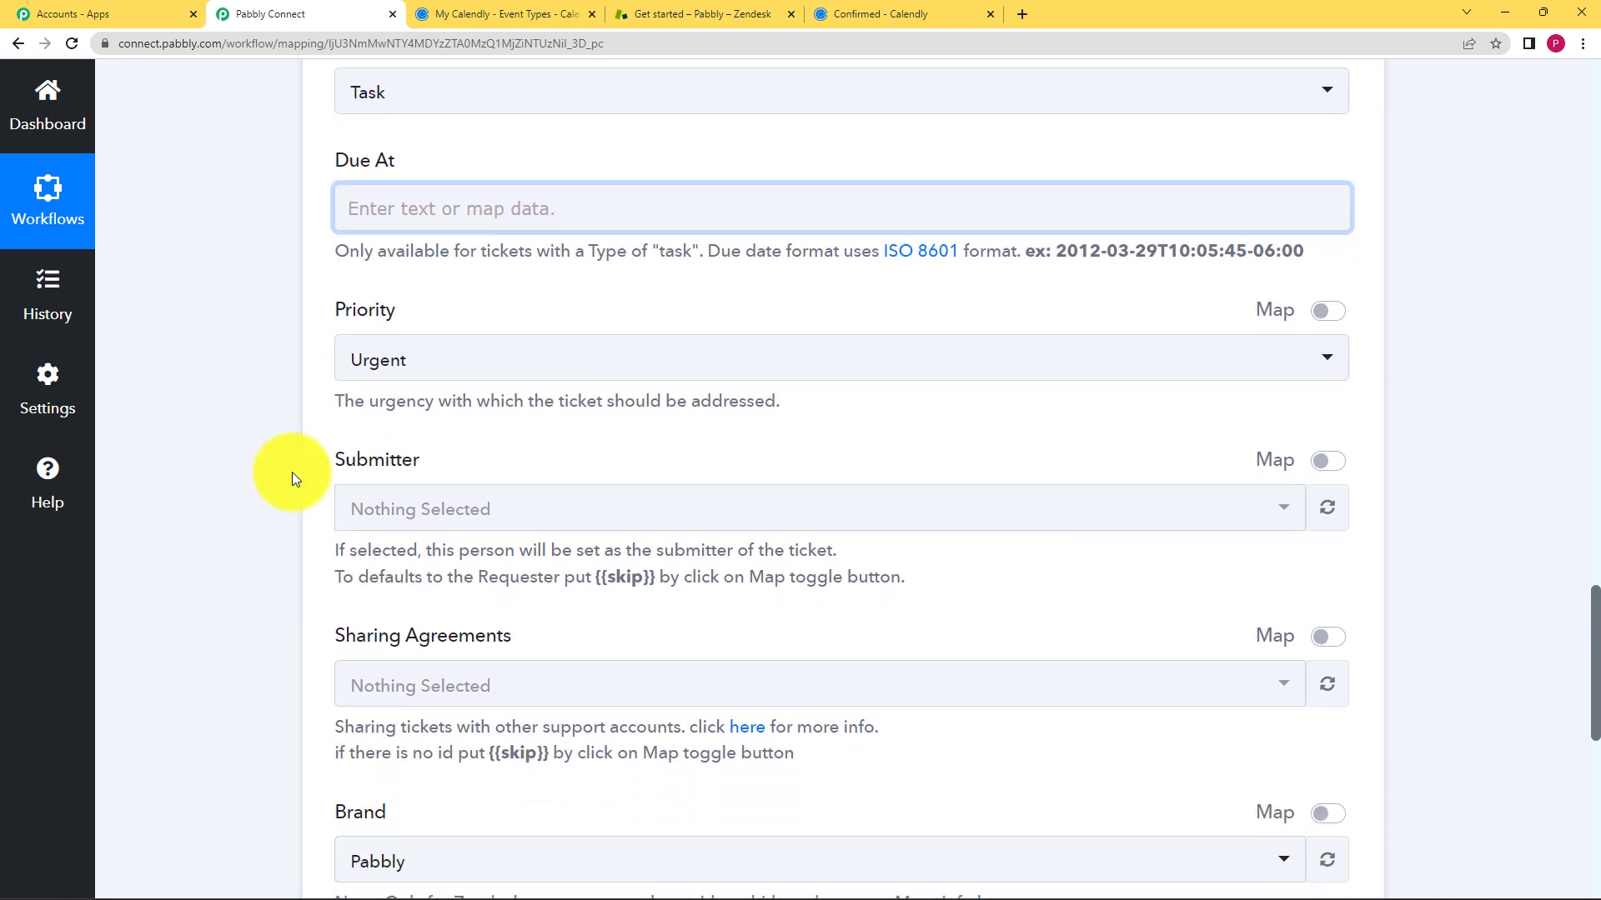
pyautogui.click(437, 356)
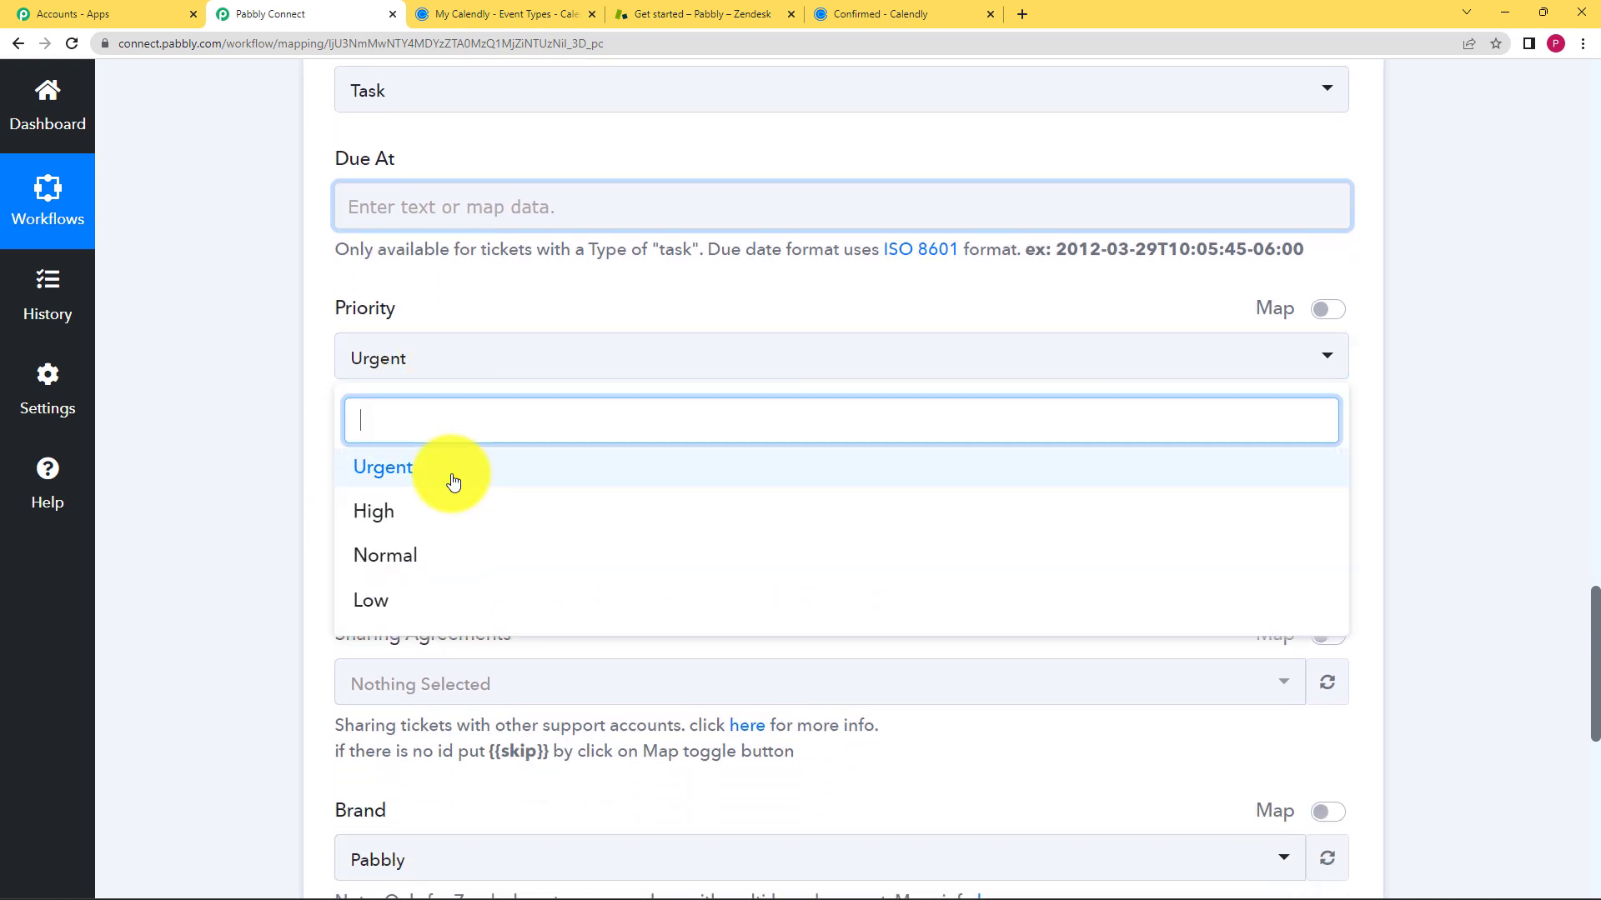
pyautogui.click(419, 565)
pyautogui.scroll(-6, 305, 594)
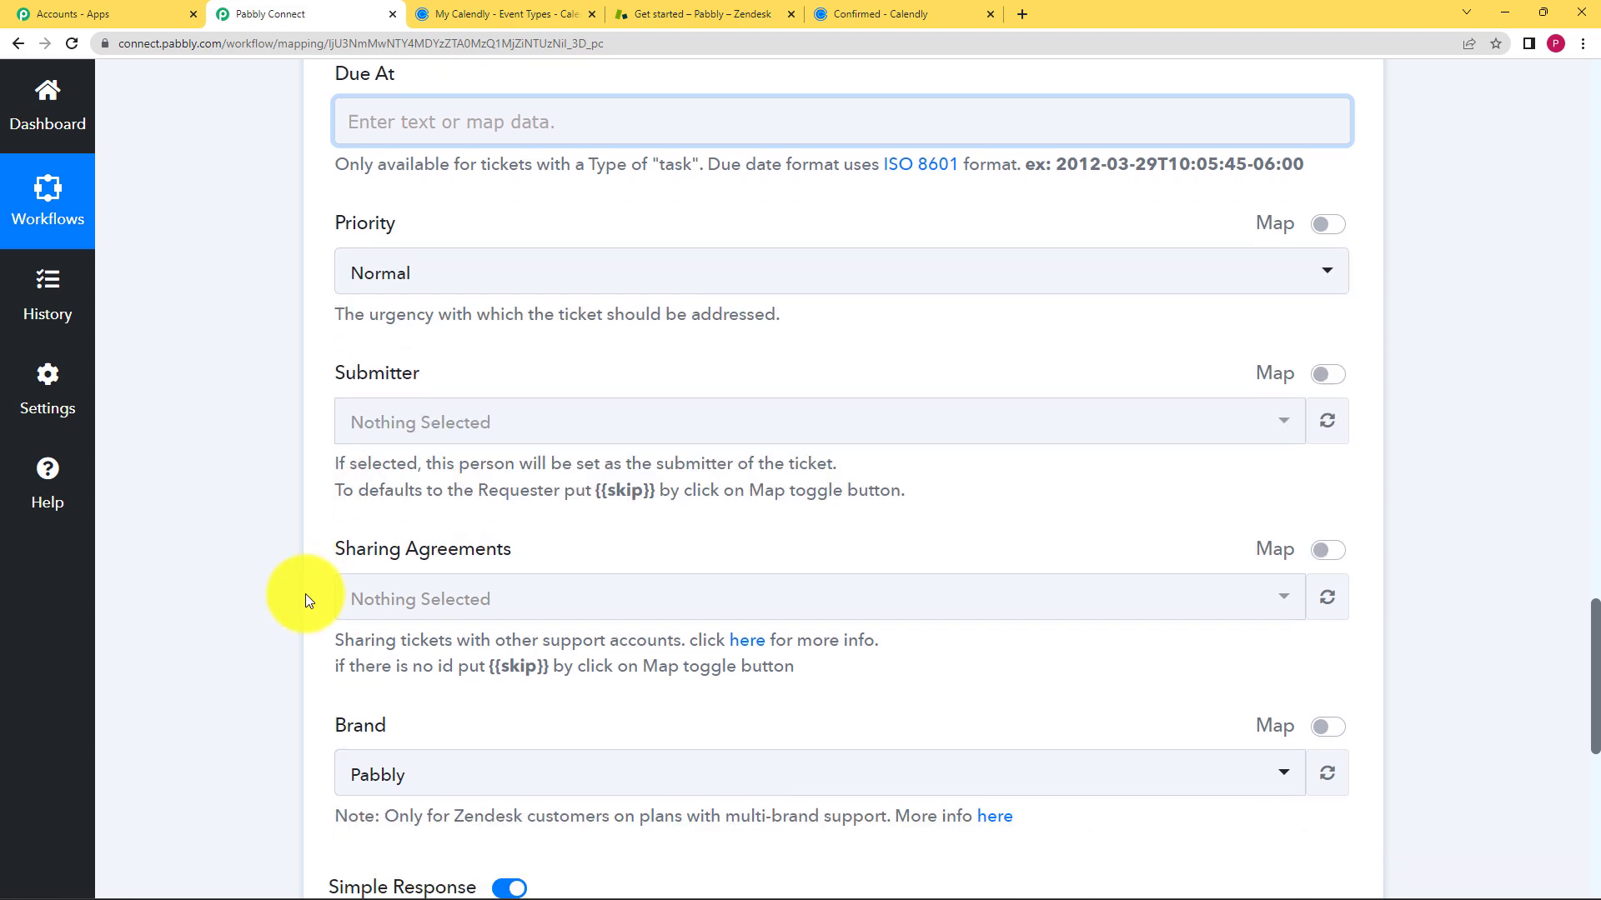
pyautogui.click(385, 548)
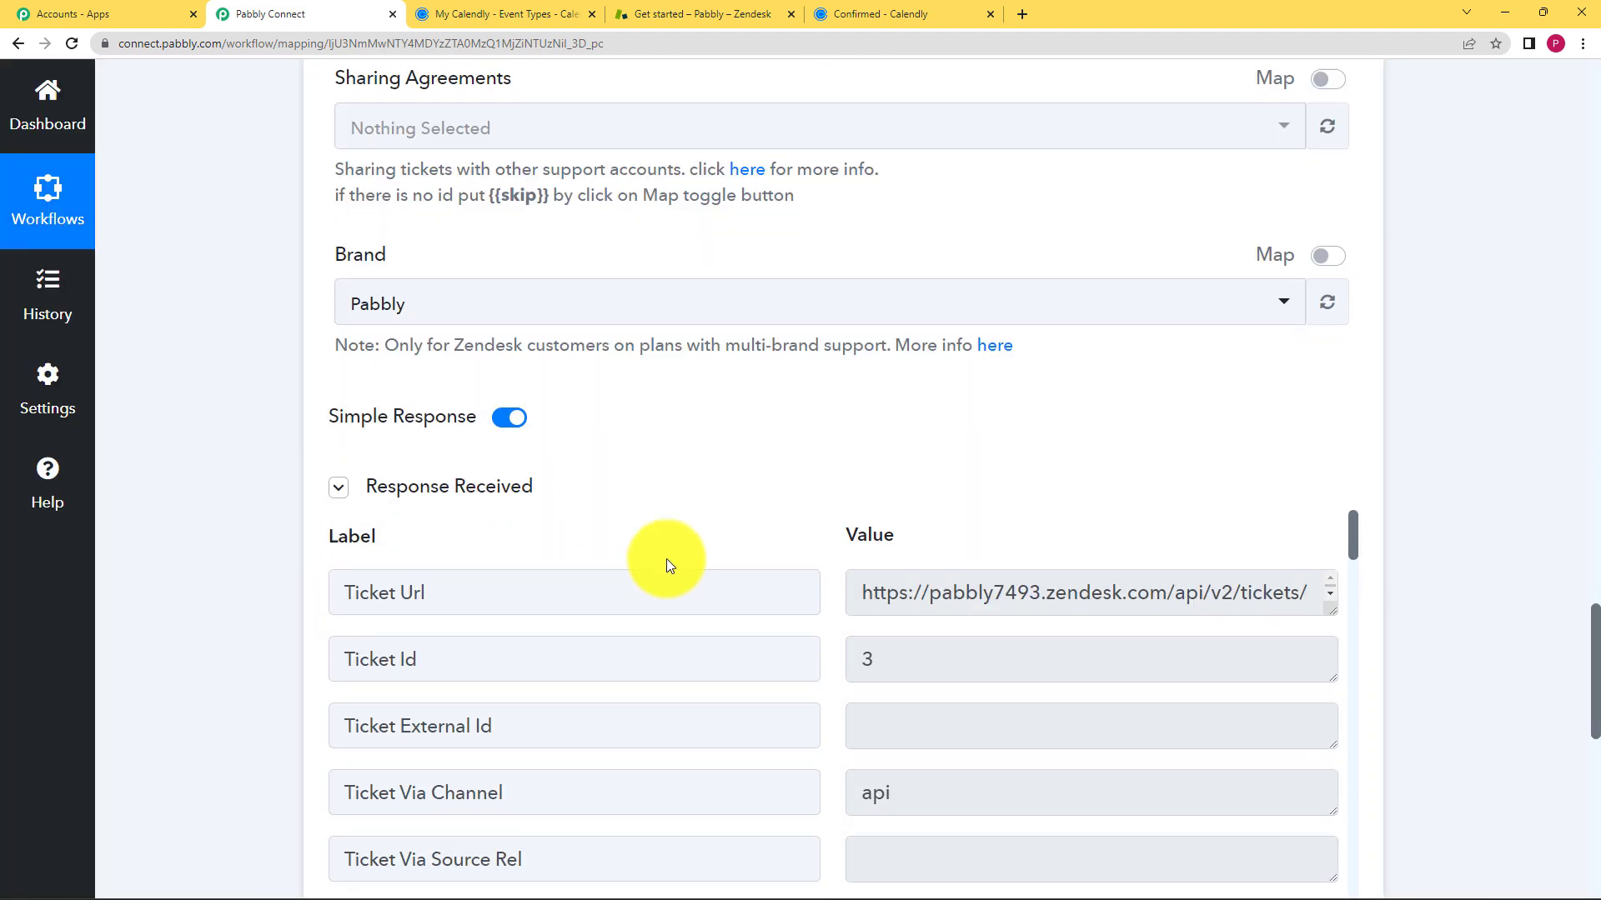
# - Review the response for Ticket Id 3, then save the Zendesk action and dismiss the confirmation
pyautogui.scroll(-5, 668, 557)
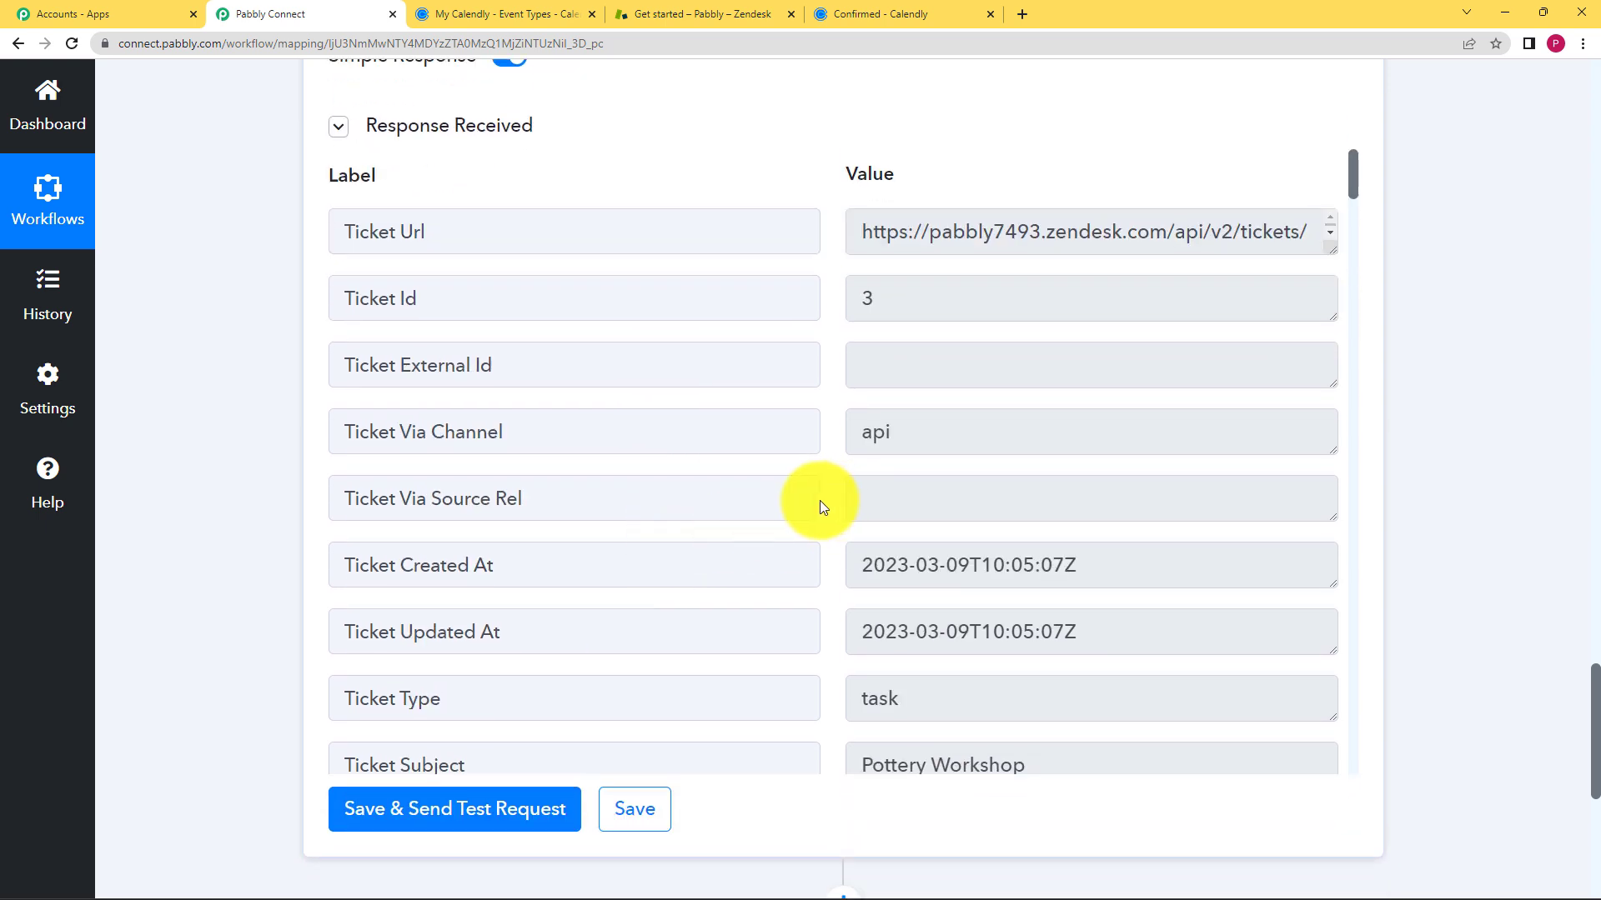
pyautogui.scroll(-5, 752, 514)
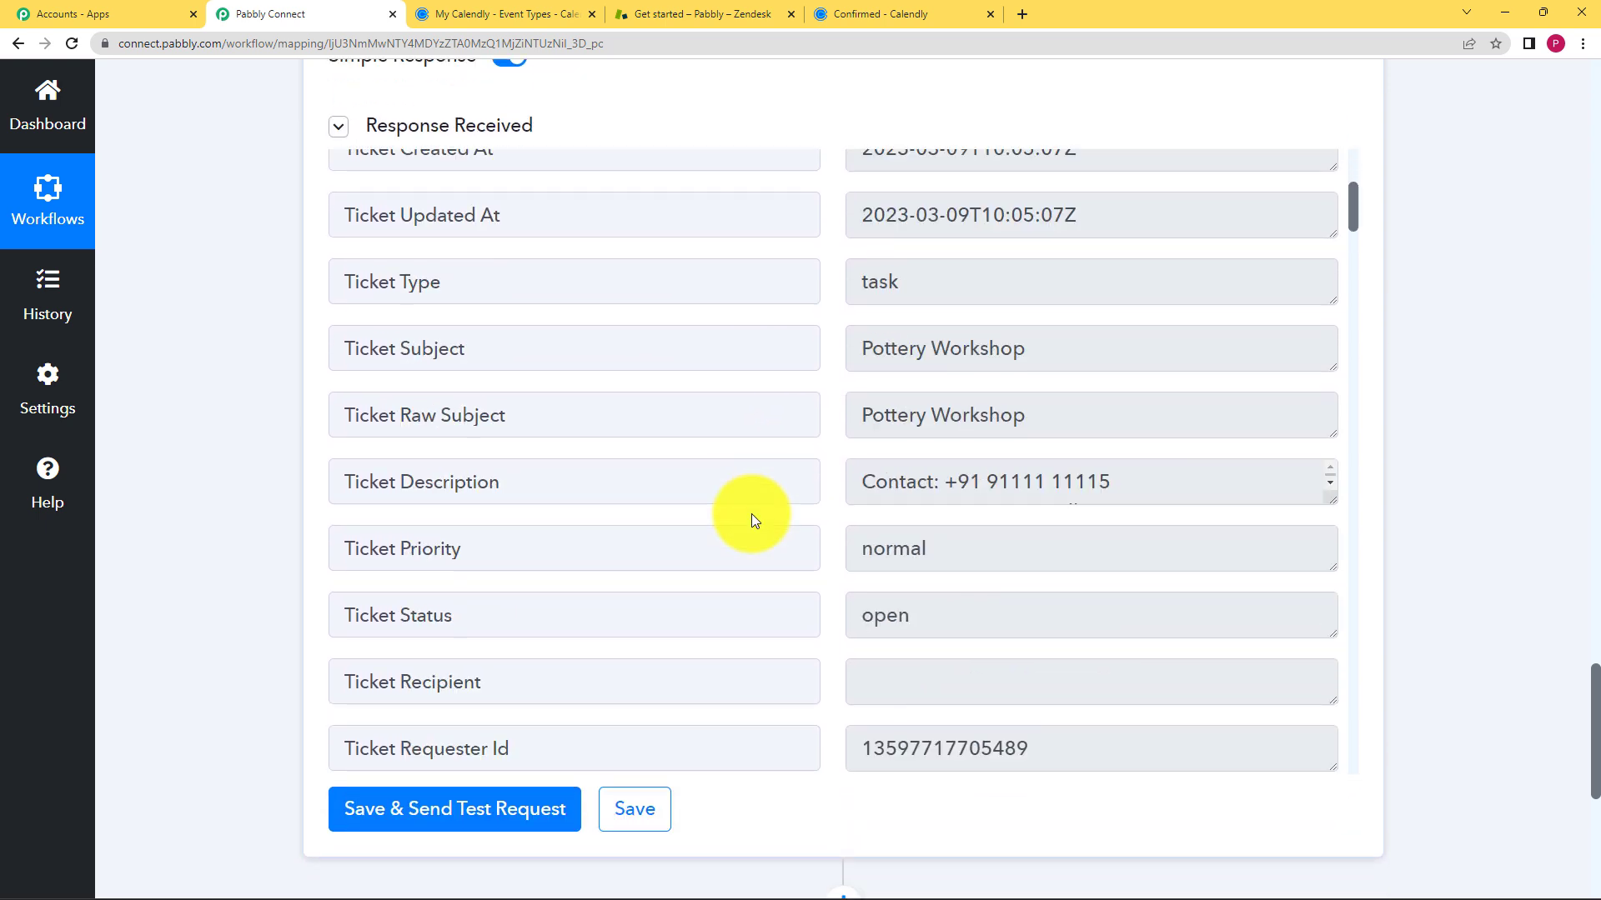
pyautogui.scroll(-14, 827, 538)
pyautogui.scroll(-16, 828, 540)
pyautogui.scroll(-8, 827, 543)
pyautogui.scroll(-16, 827, 544)
pyautogui.scroll(-13, 830, 544)
pyautogui.click(632, 807)
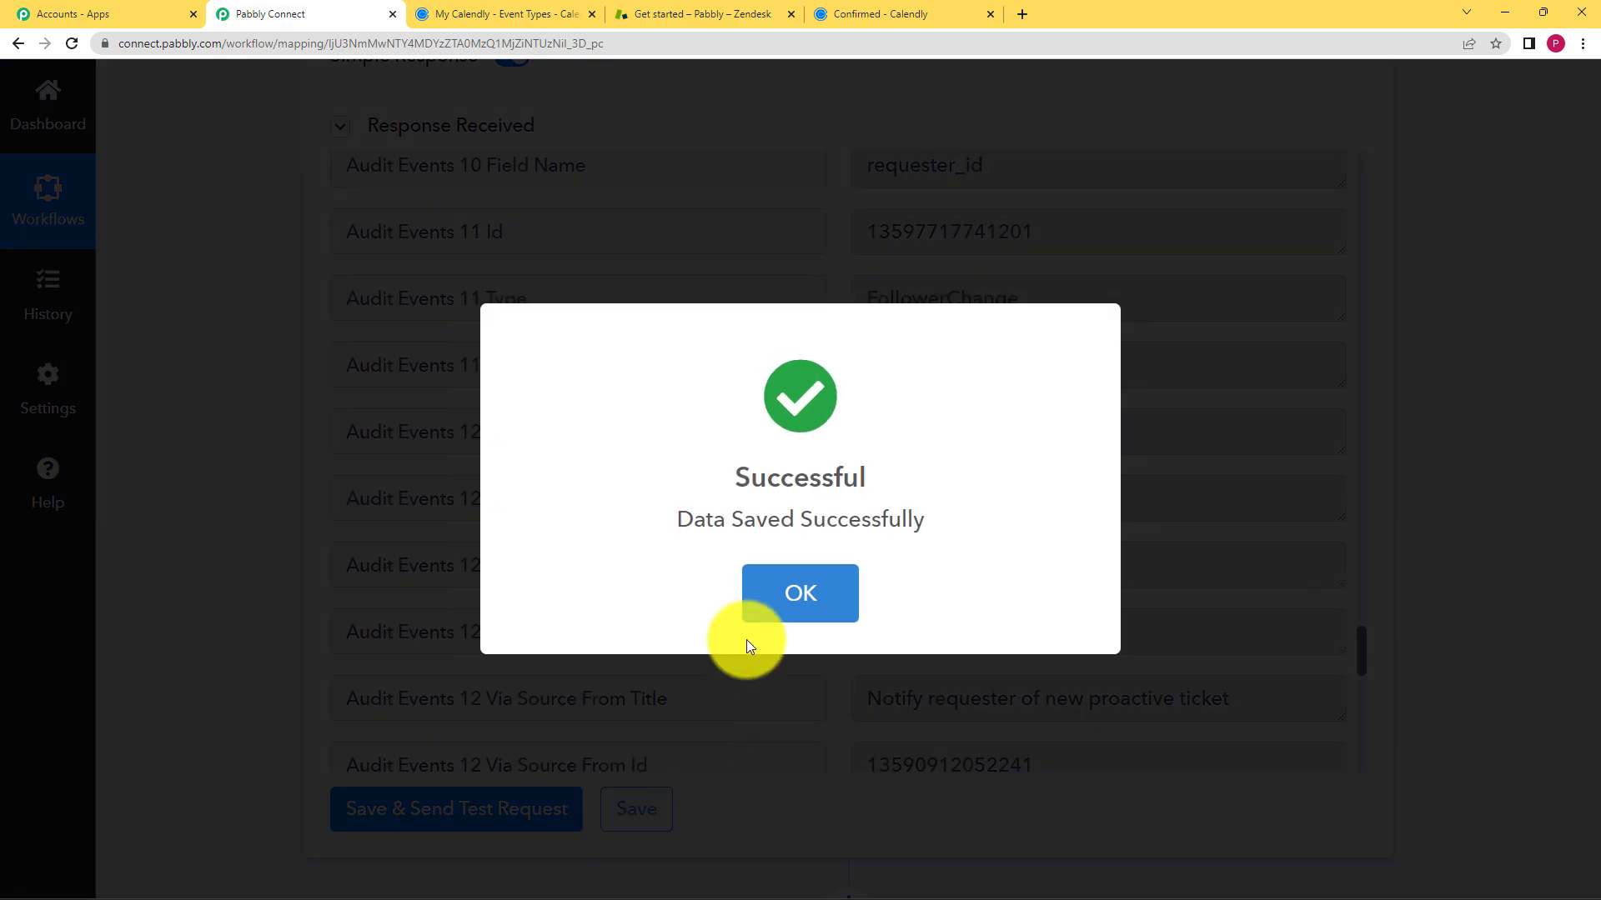
pyautogui.click(772, 615)
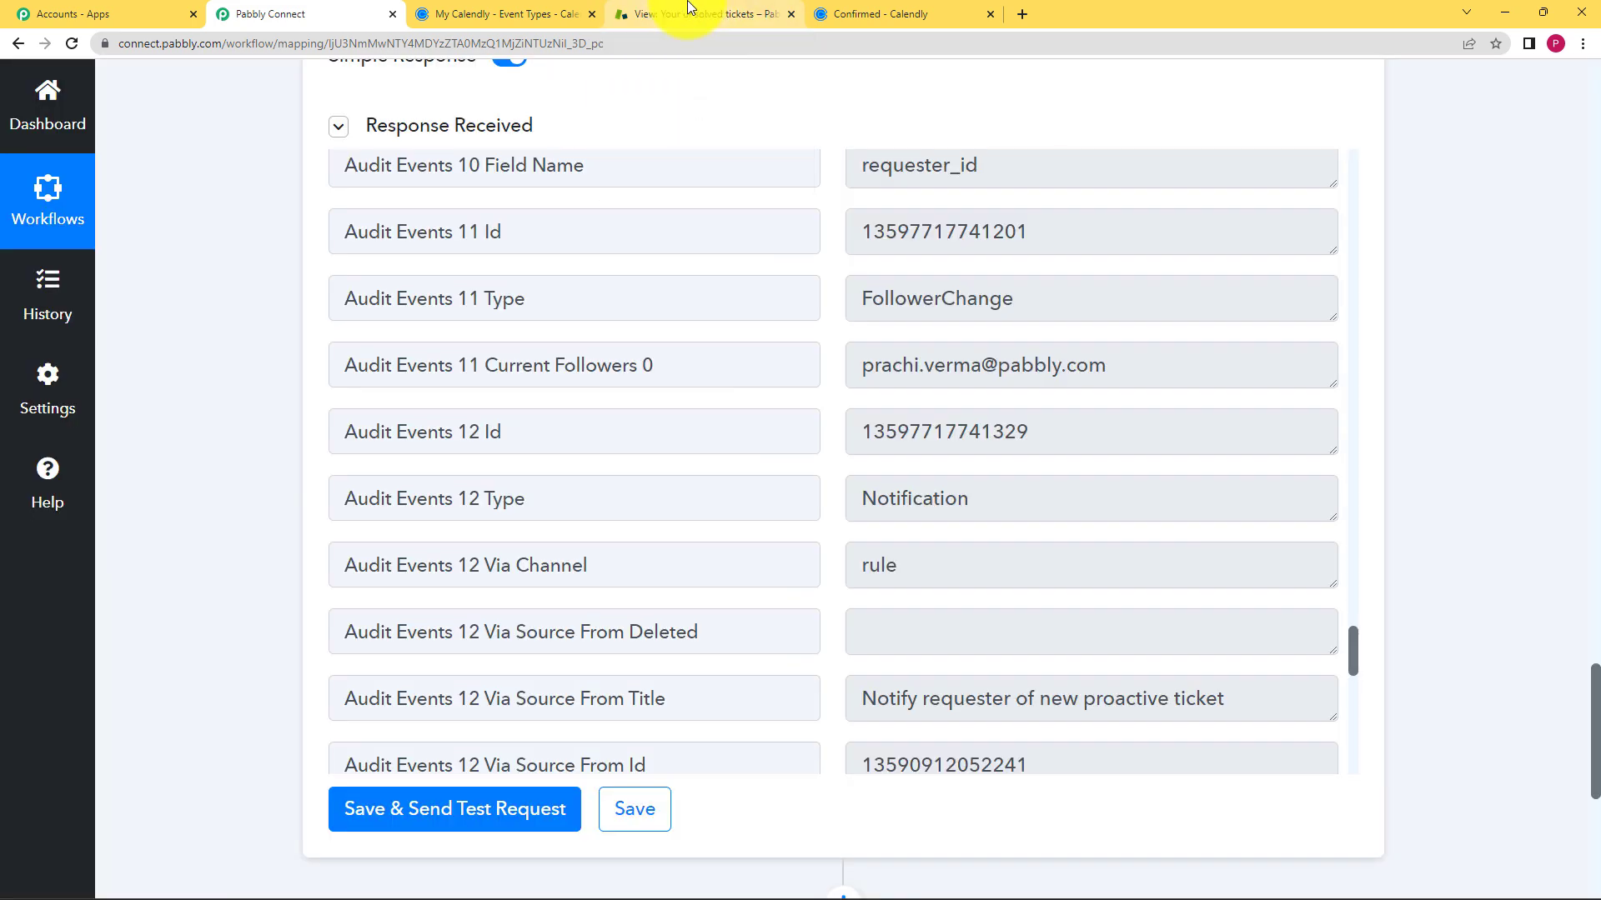
# - Open Pottery Workshop ticket #3 in Zendesk to verify it, then return to Pabbly Connect
pyautogui.click(690, 8)
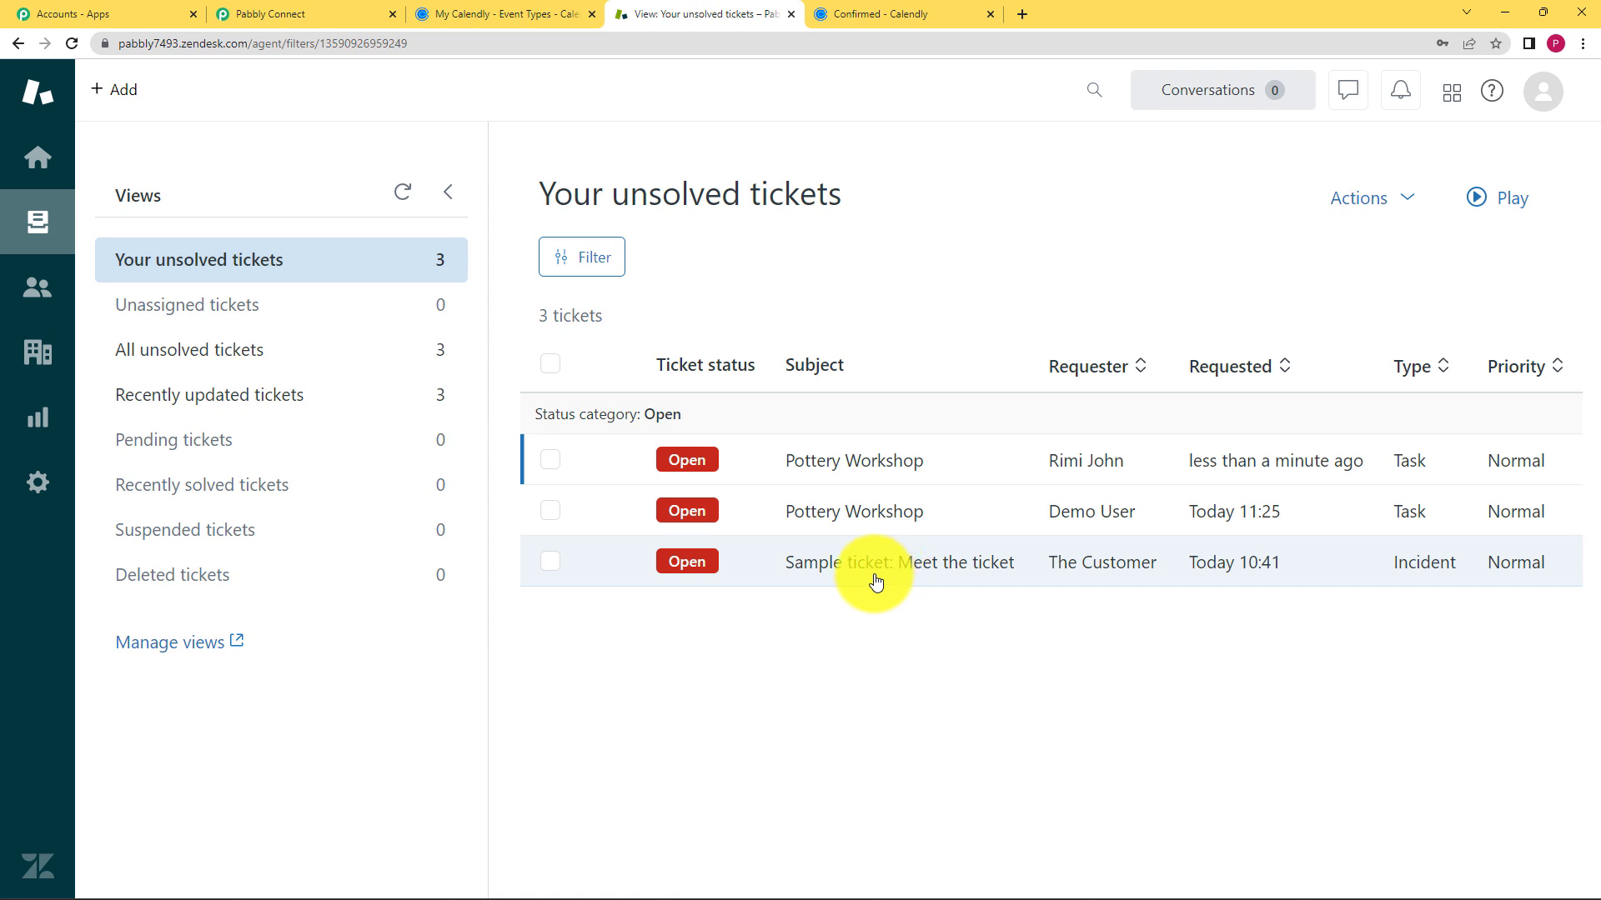
pyautogui.click(805, 461)
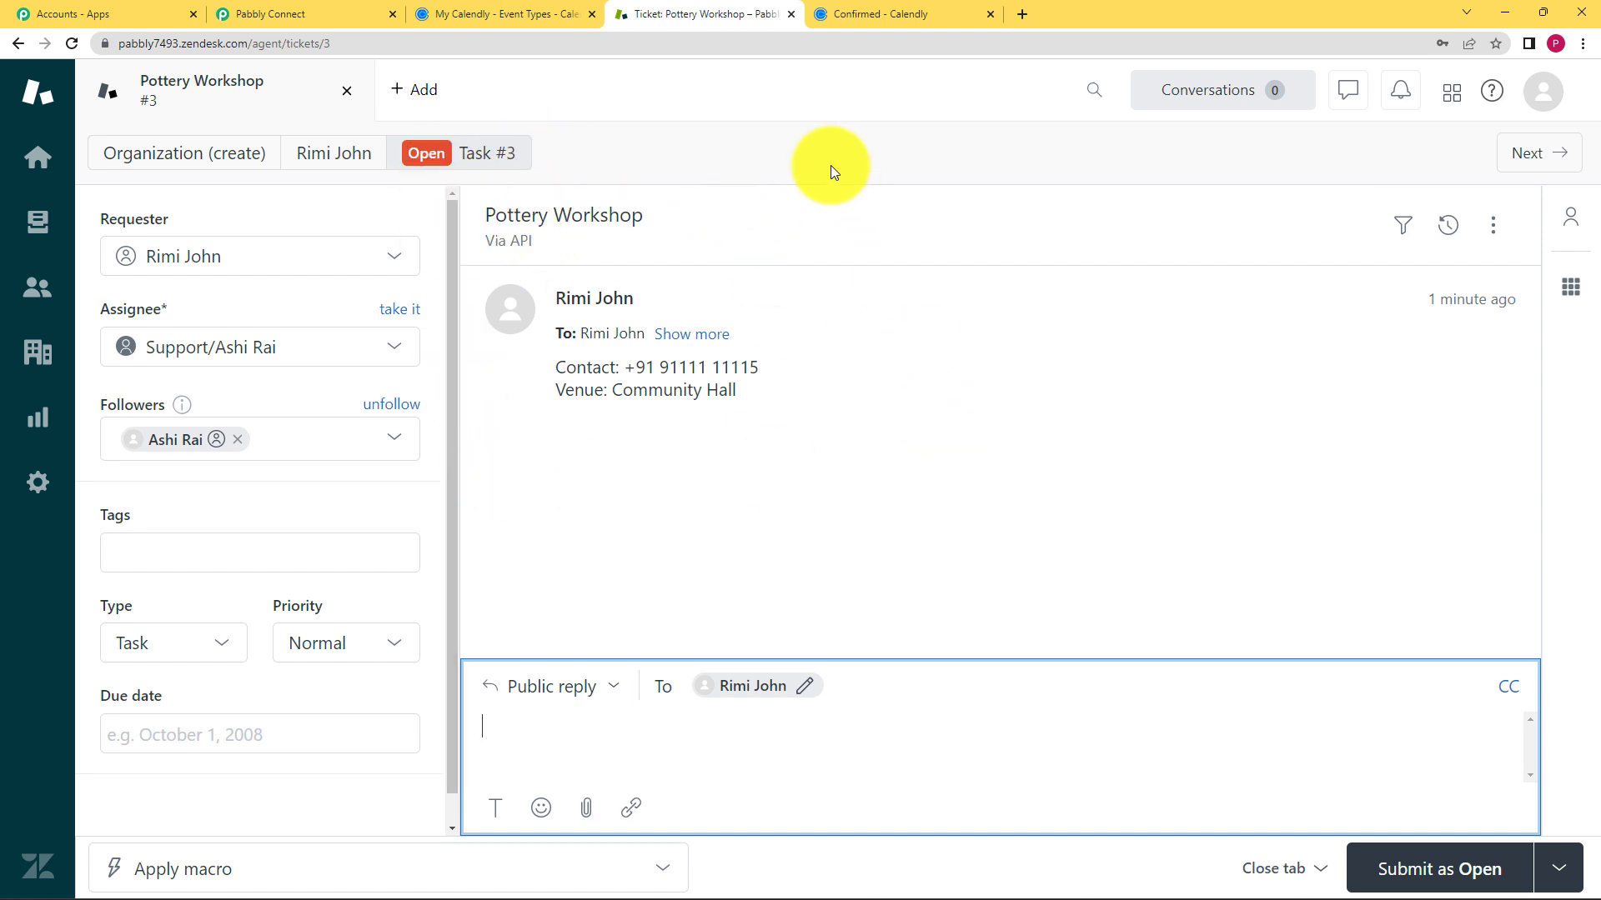
pyautogui.click(351, 14)
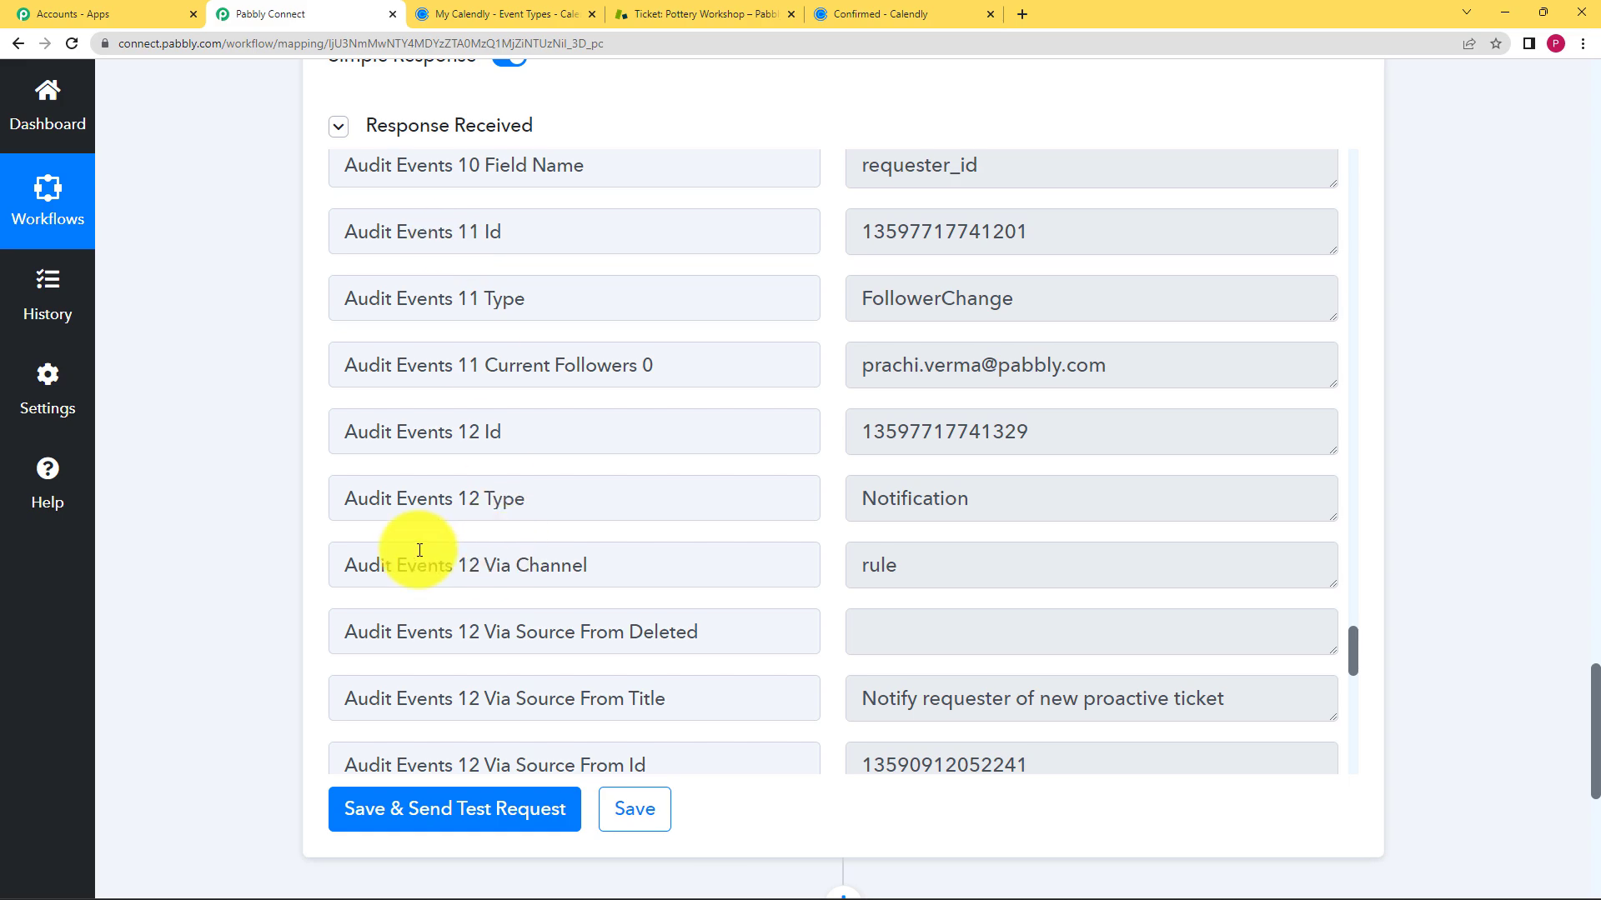
# - Scroll back to the top and collapse the Zendesk action step
pyautogui.scroll(20, 303, 417)
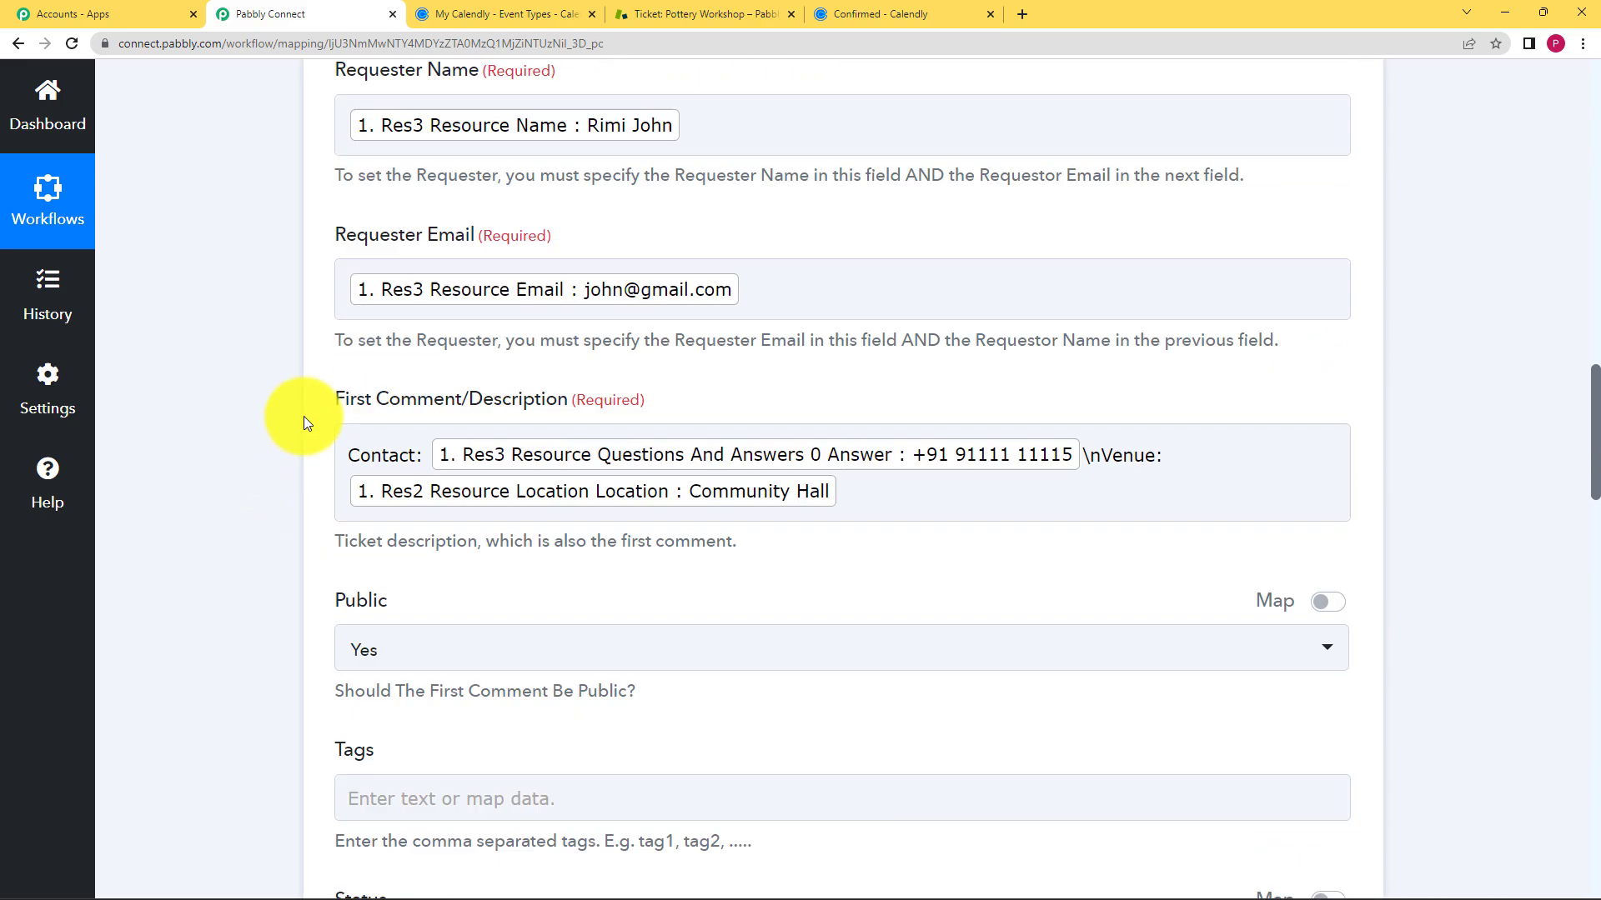
pyautogui.scroll(15, 303, 417)
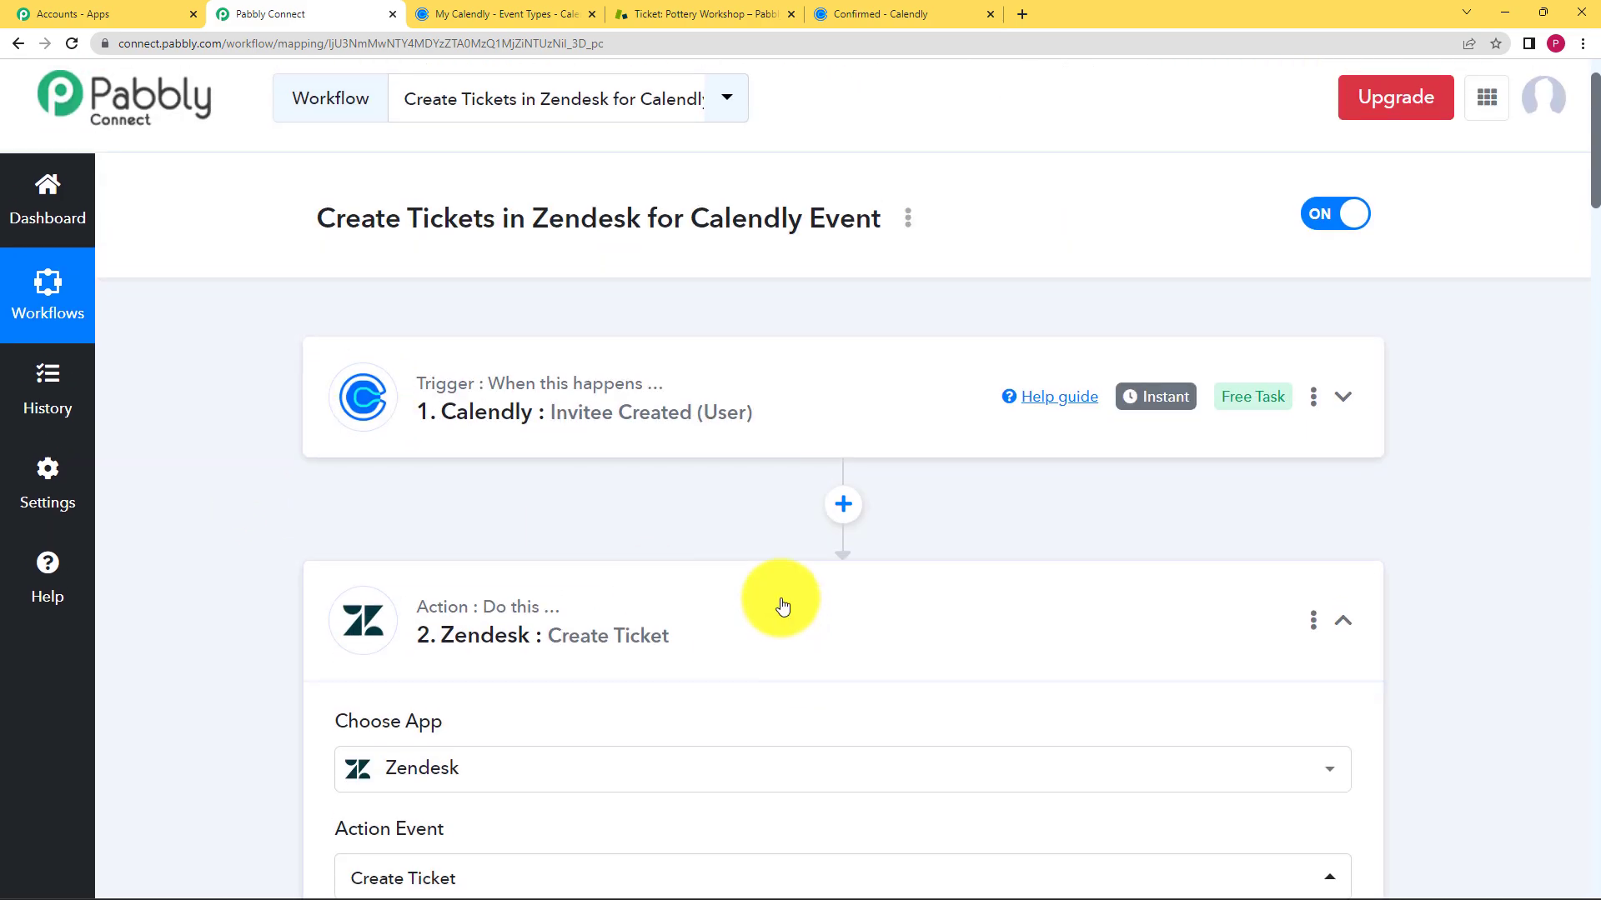
pyautogui.click(782, 606)
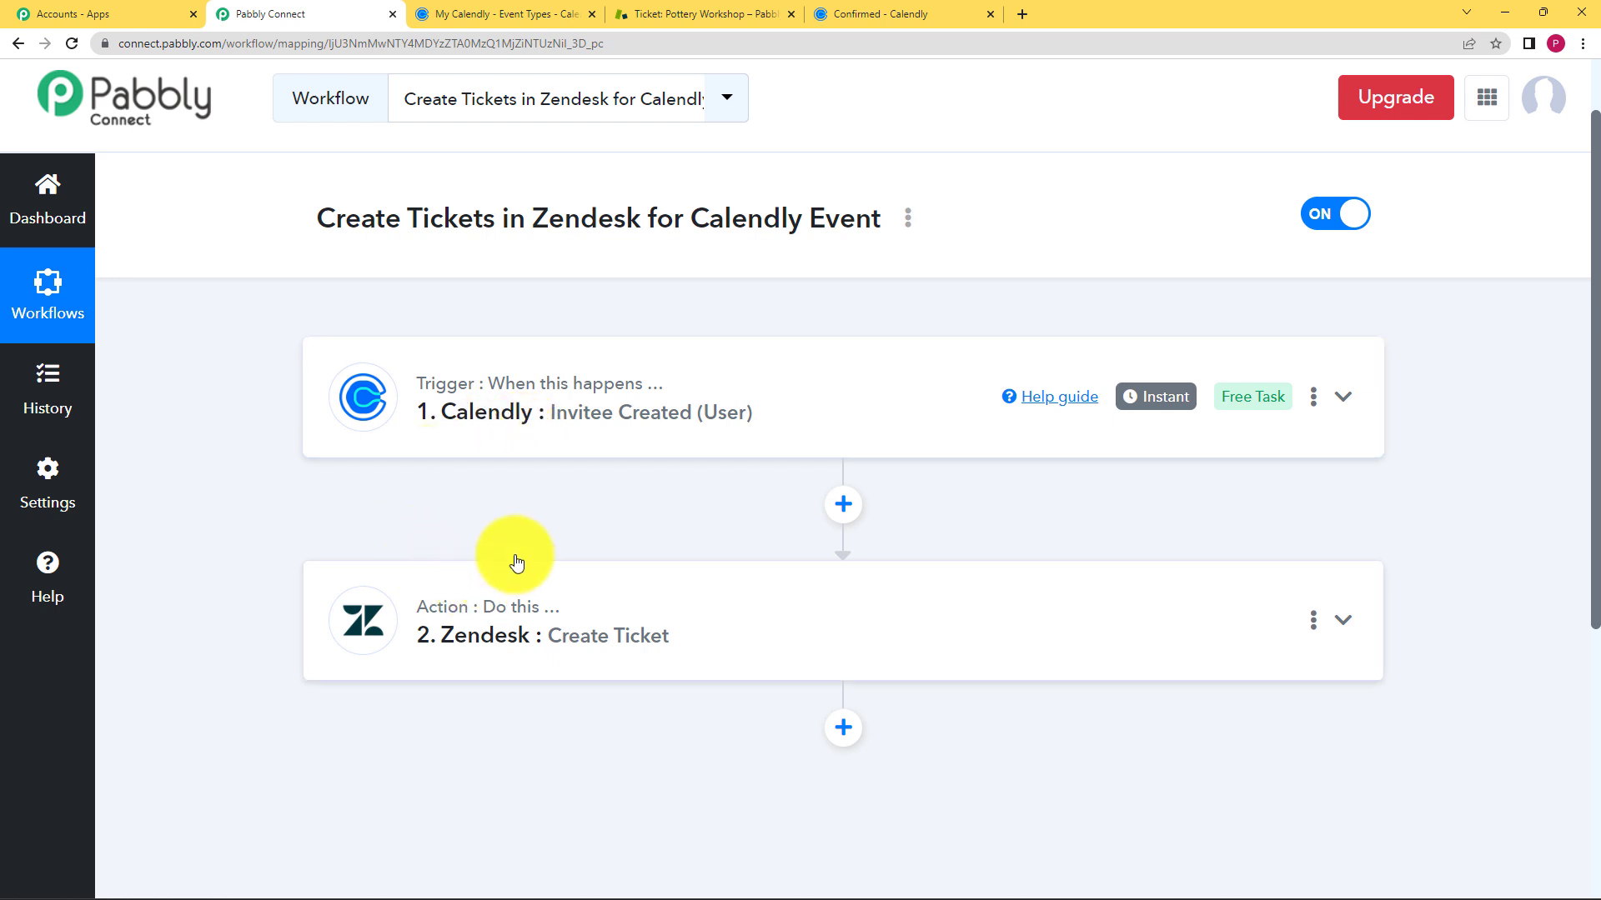
# - Review the Calendly trigger's captured invitee email, name and phone answer, then collapse it
pyautogui.click(594, 420)
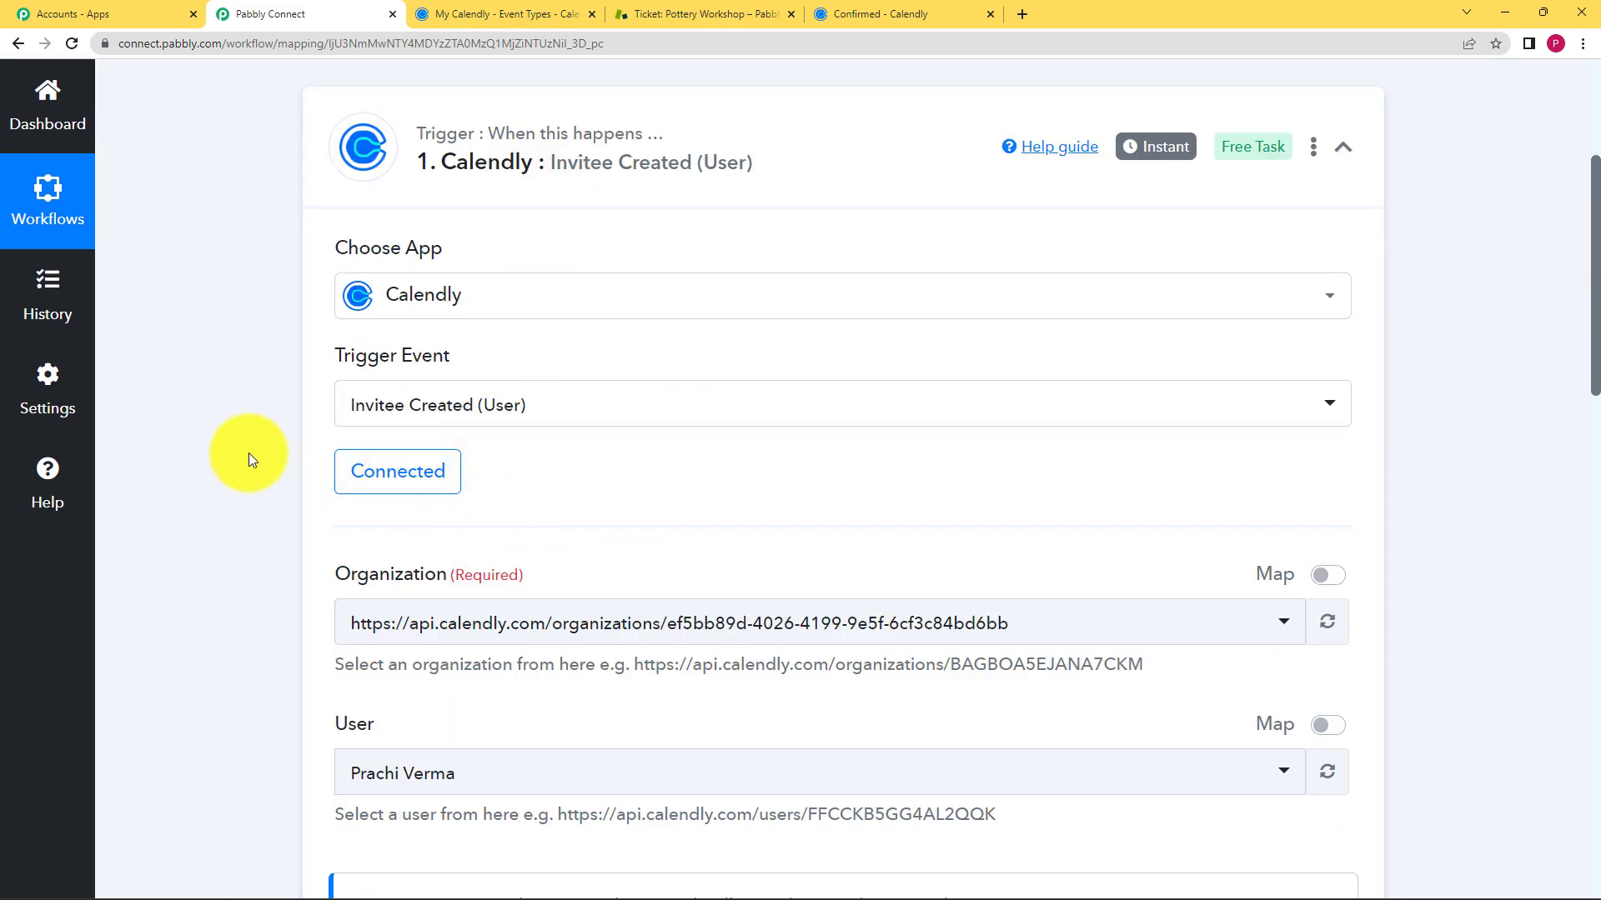
pyautogui.scroll(-3, 249, 452)
pyautogui.scroll(-3, 409, 417)
pyautogui.scroll(-5, 183, 470)
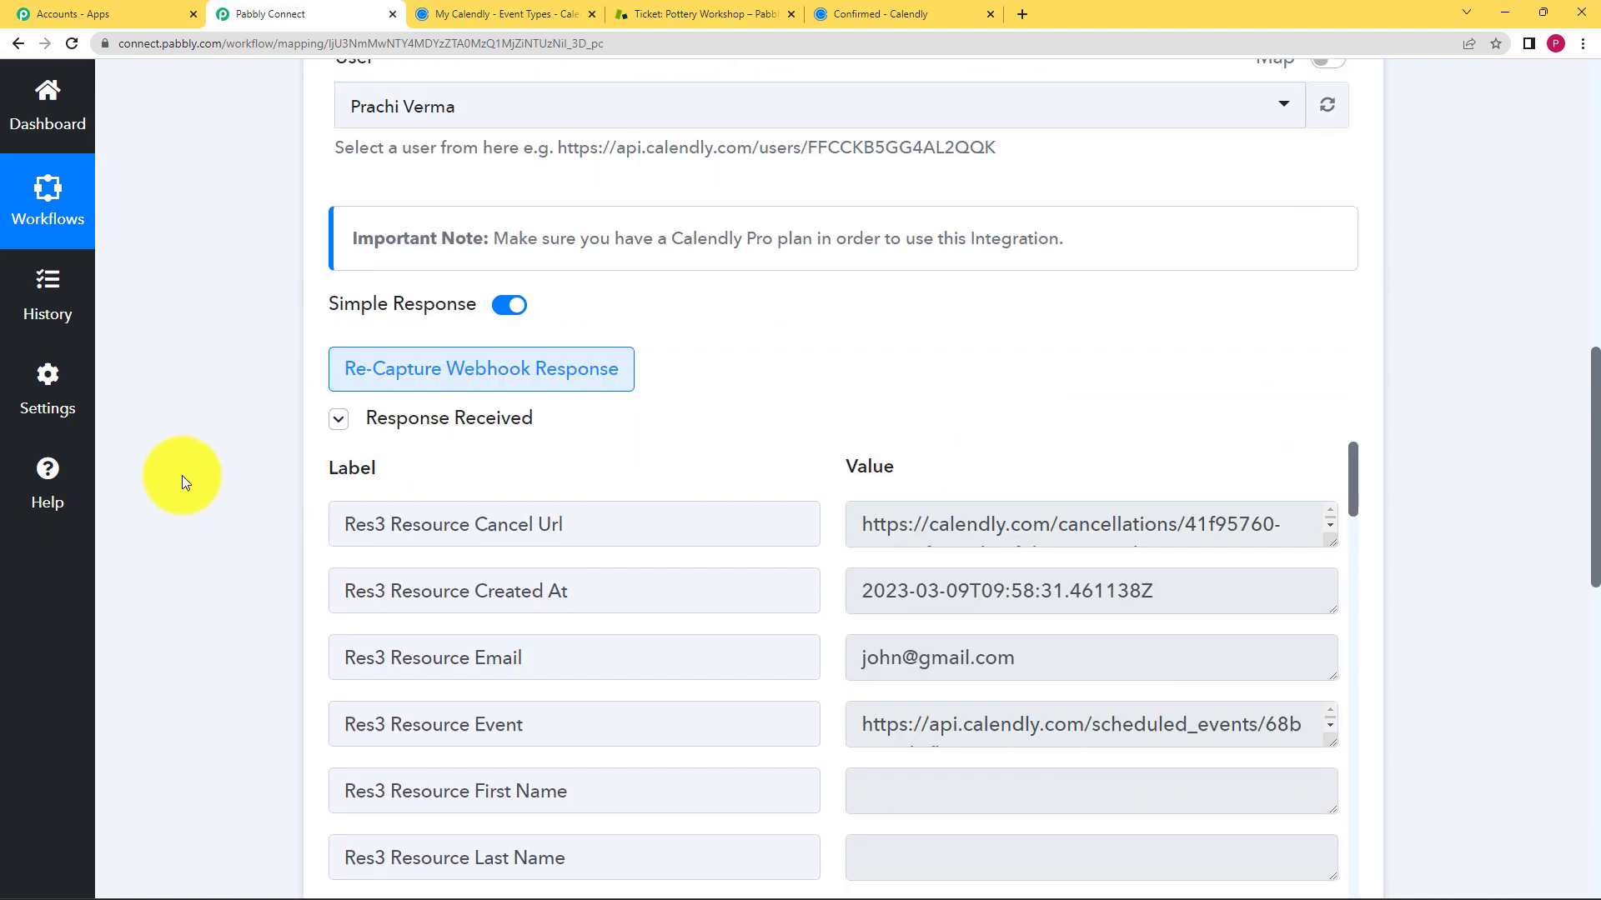
pyautogui.scroll(-3, 411, 534)
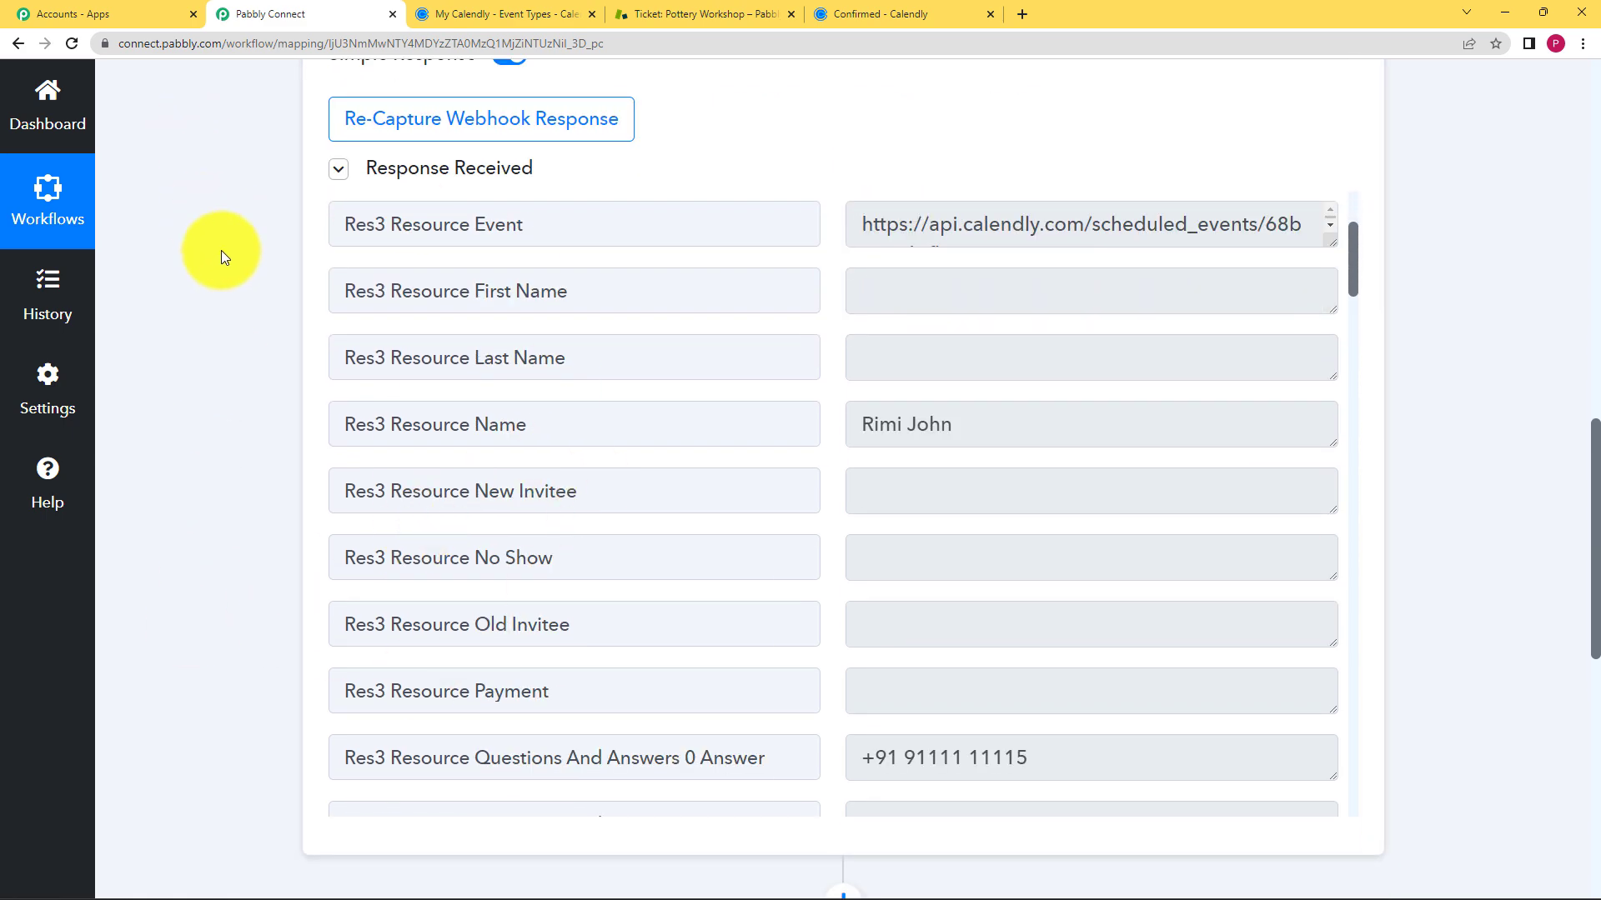
pyautogui.scroll(5, 204, 213)
pyautogui.scroll(10, 225, 400)
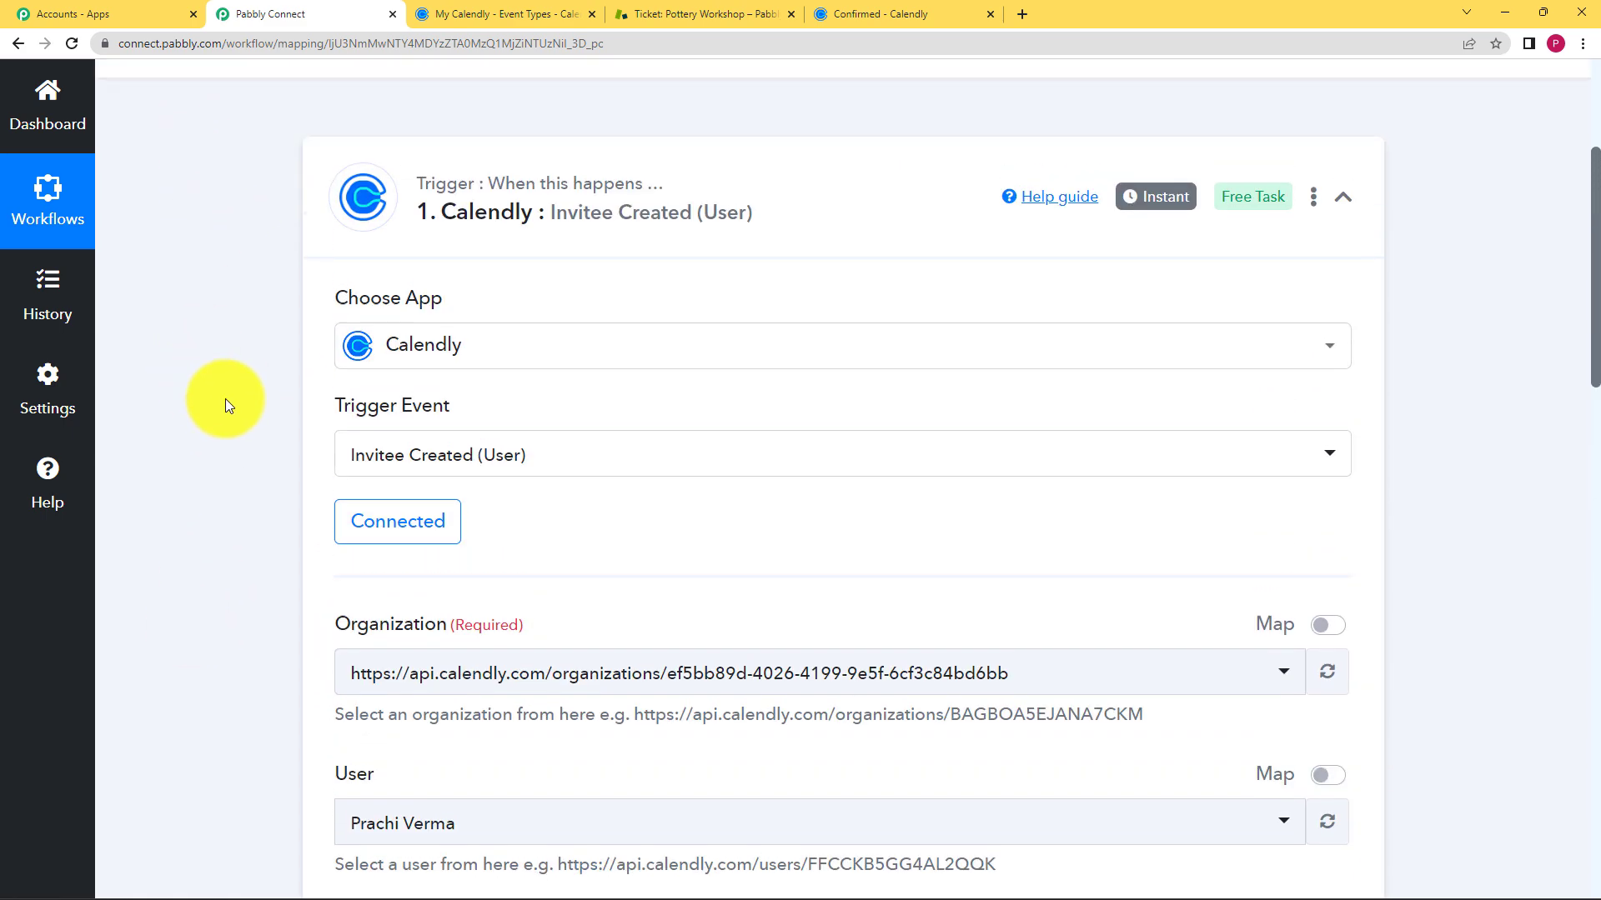
pyautogui.click(579, 436)
# - Expand the Zendesk Create Ticket action and review its mapped fields and Response Received
pyautogui.scroll(-2, 200, 467)
pyautogui.click(583, 484)
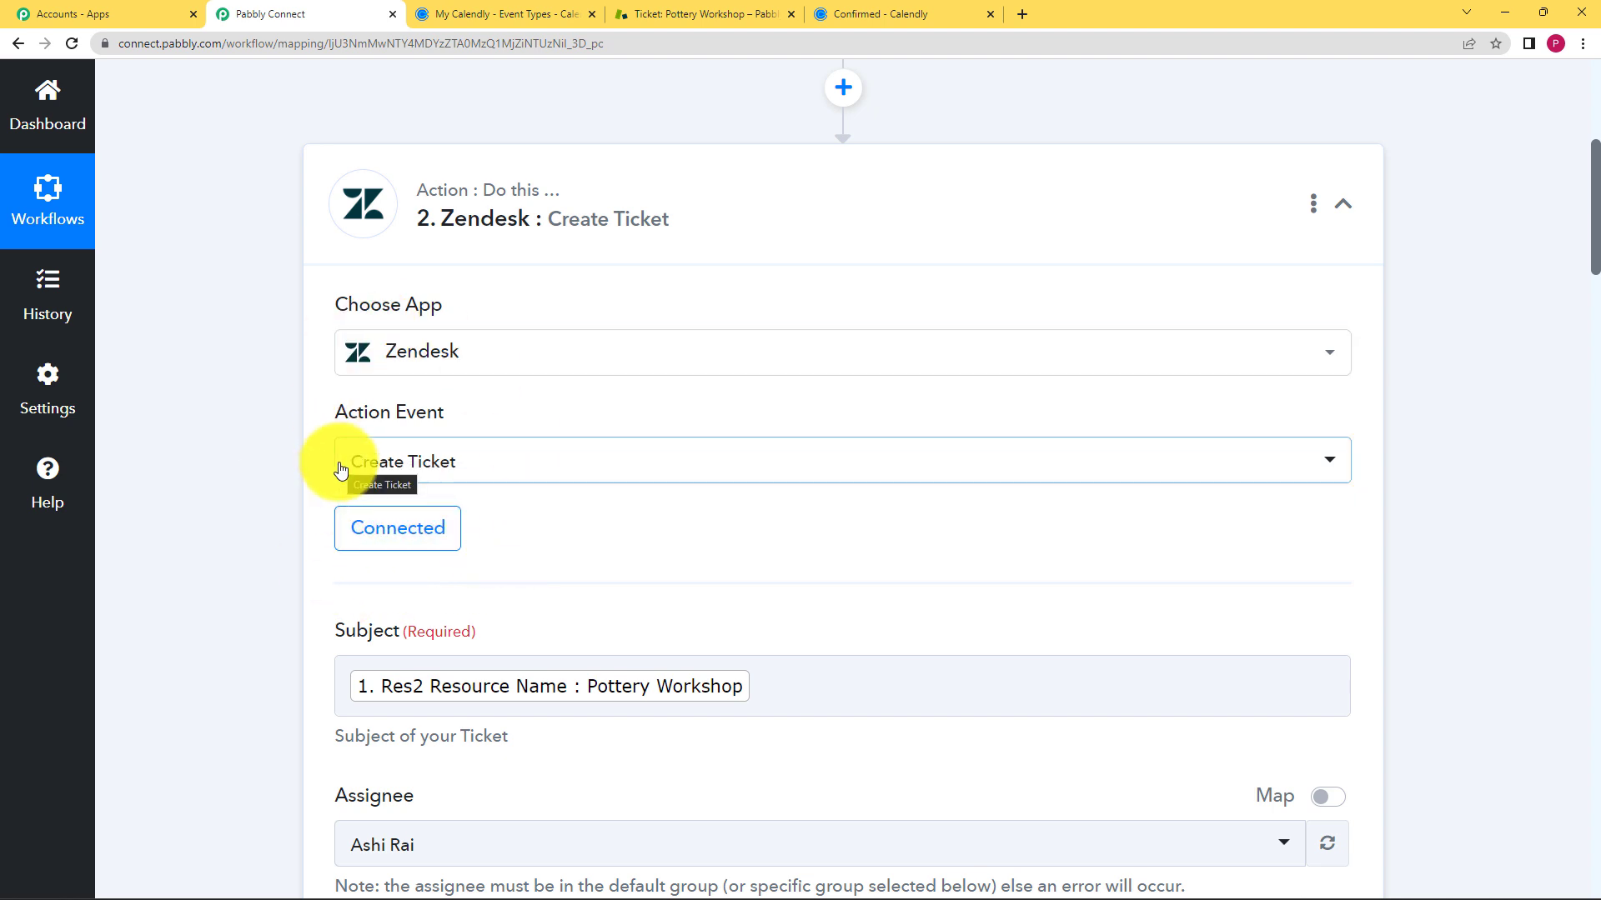
pyautogui.scroll(-2, 427, 426)
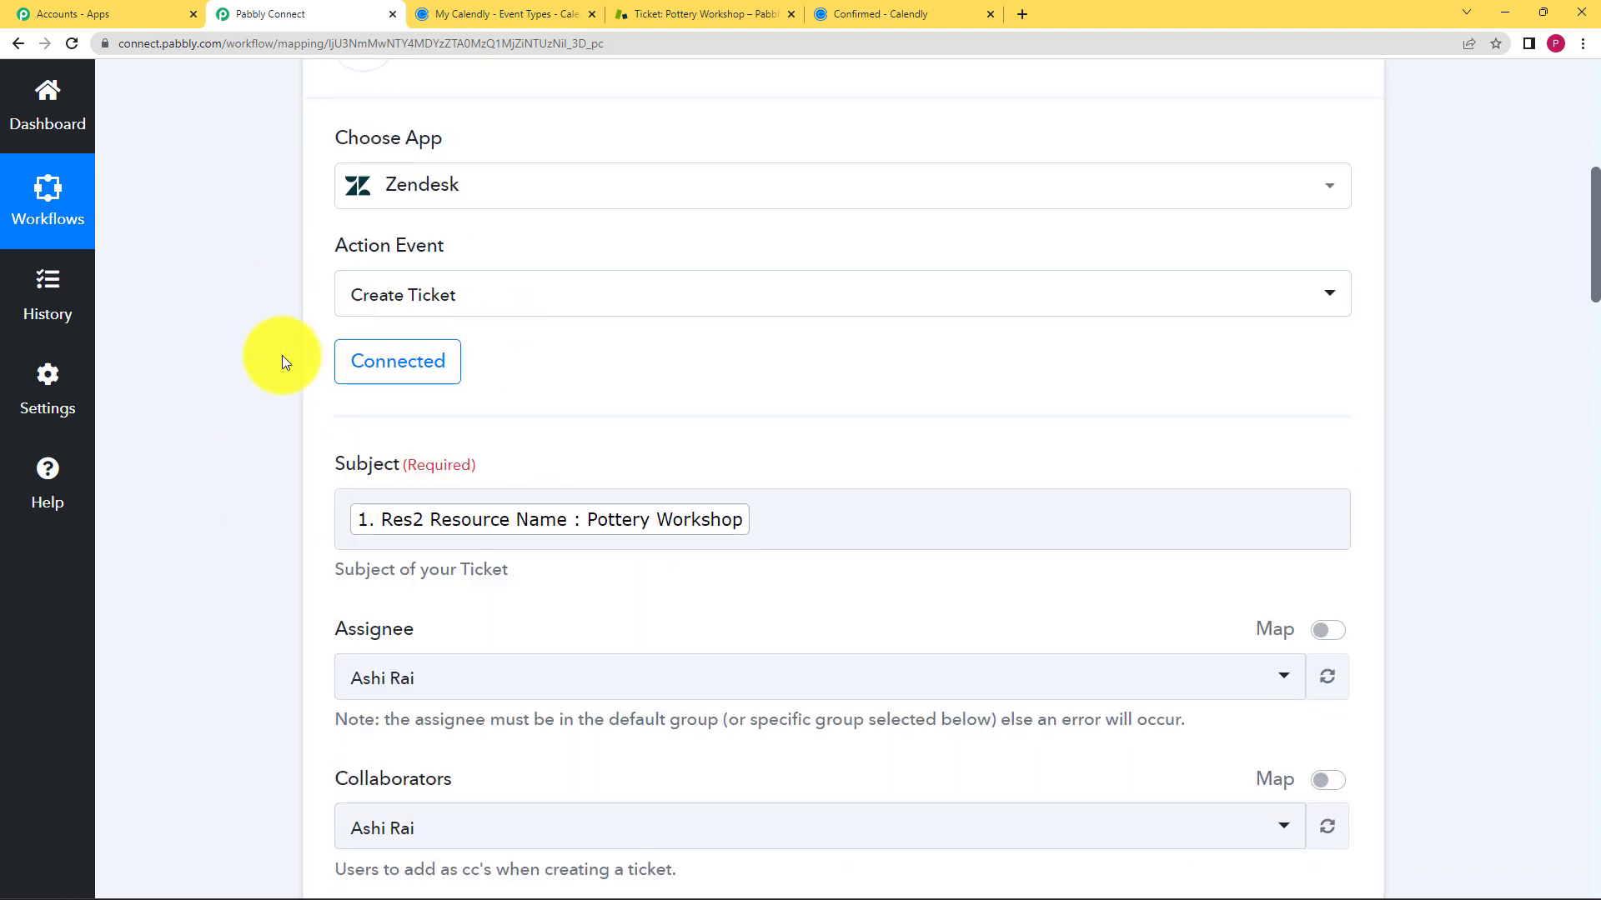
pyautogui.scroll(-2, 263, 314)
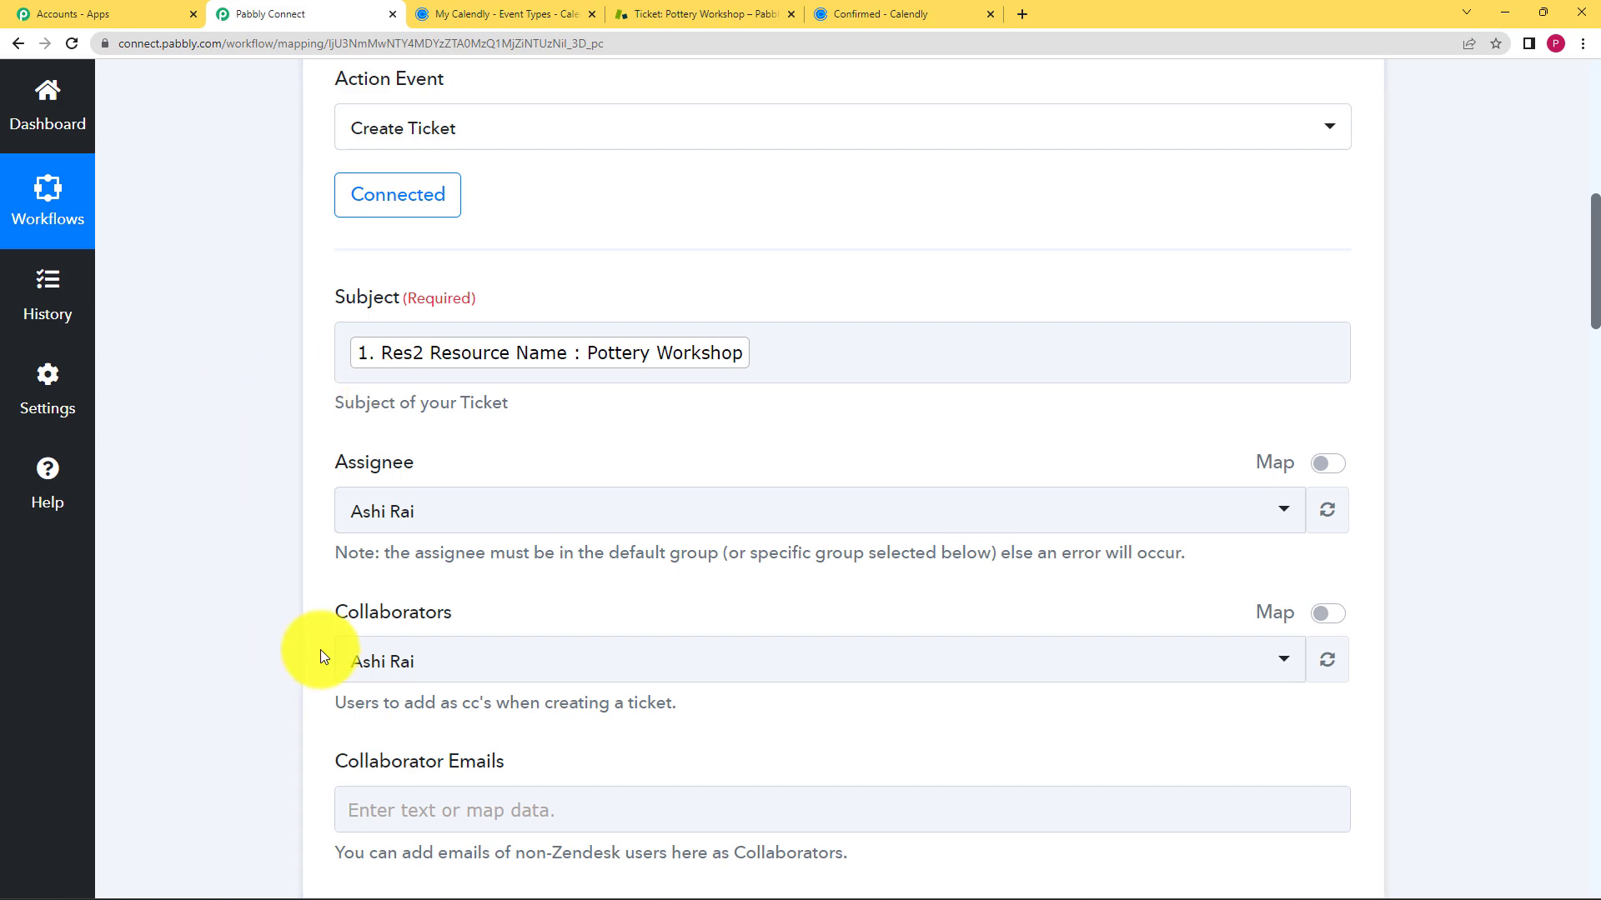
pyautogui.scroll(-7, 320, 657)
pyautogui.scroll(-4, 275, 615)
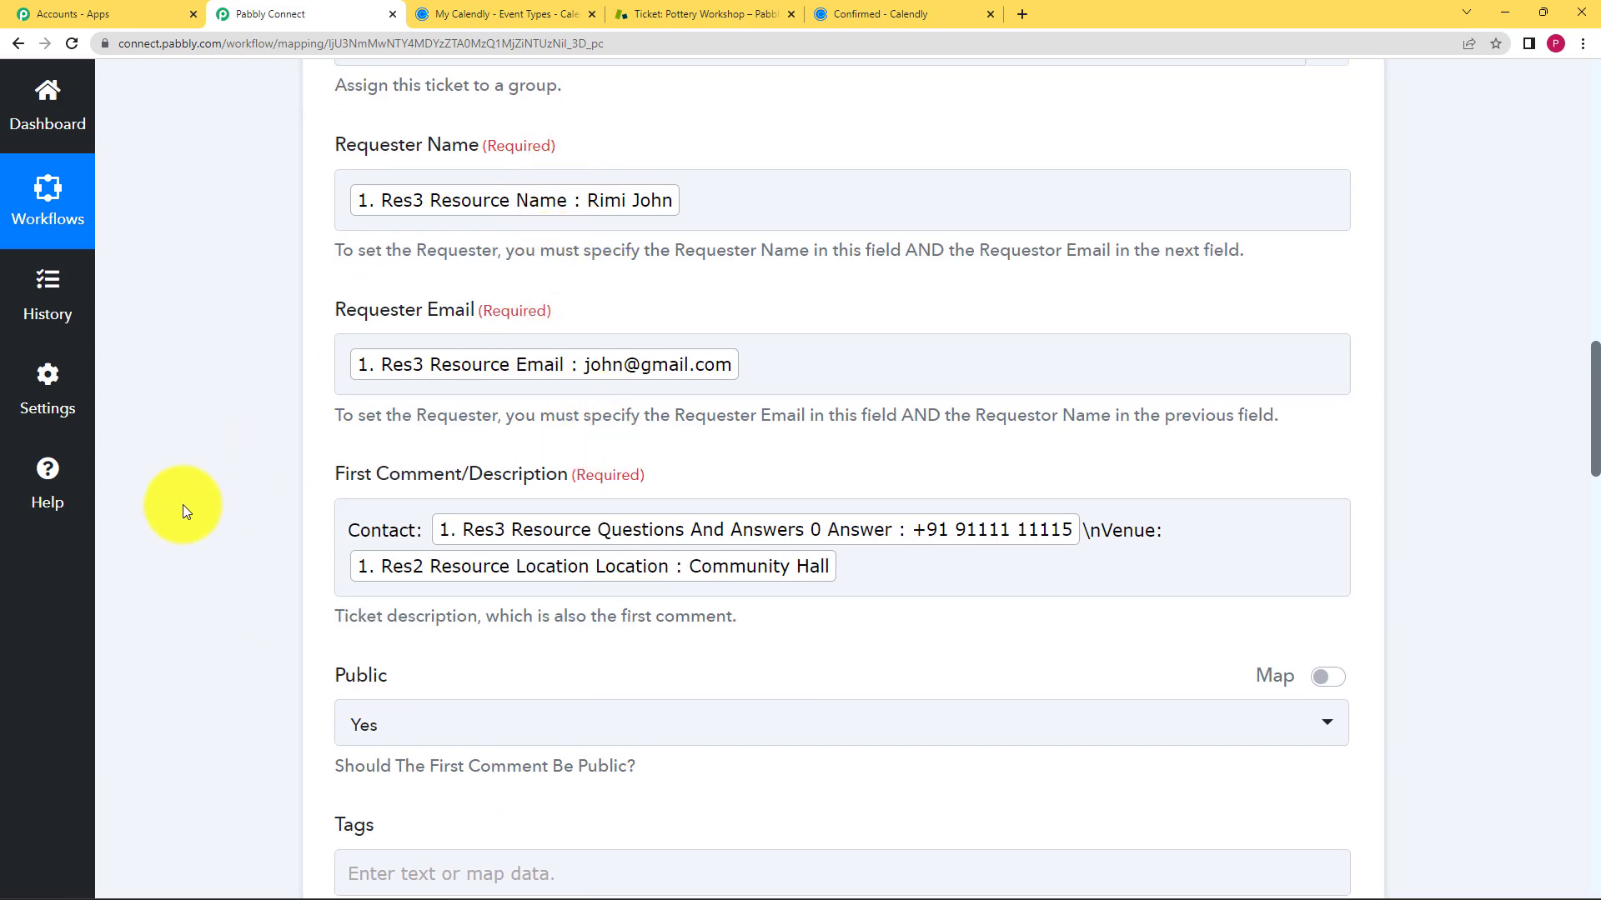
pyautogui.scroll(-16, 182, 503)
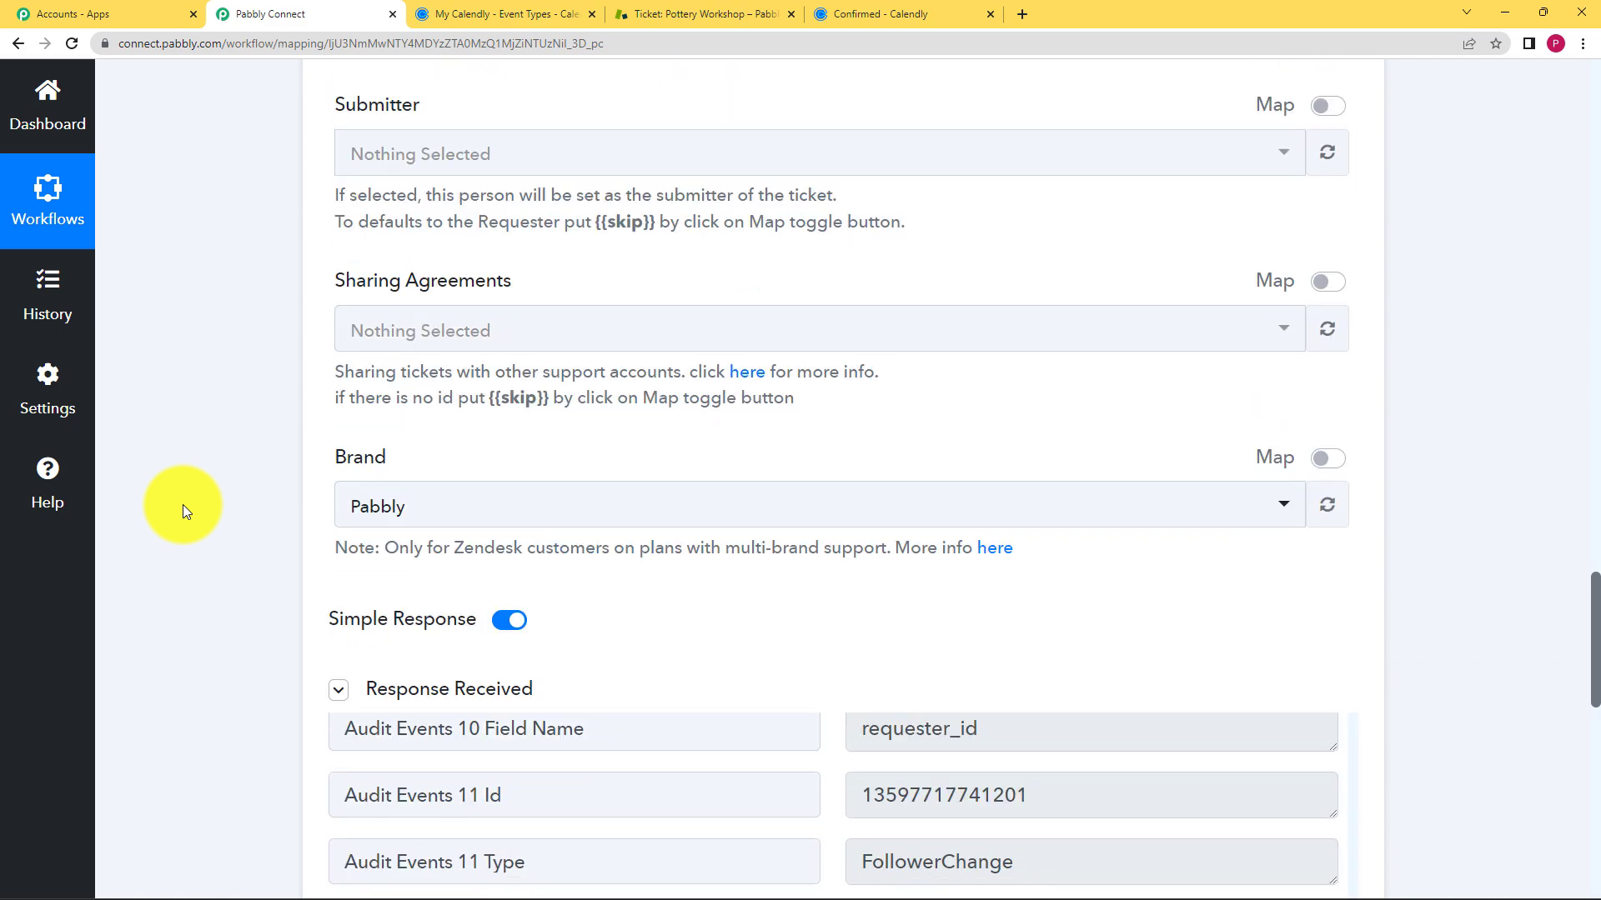
pyautogui.scroll(-7, 182, 503)
# - Compare the action's mapping against Zendesk ticket #3, Pottery Workshop, then return to the workflow
pyautogui.scroll(9, 629, 554)
pyautogui.scroll(20, 630, 560)
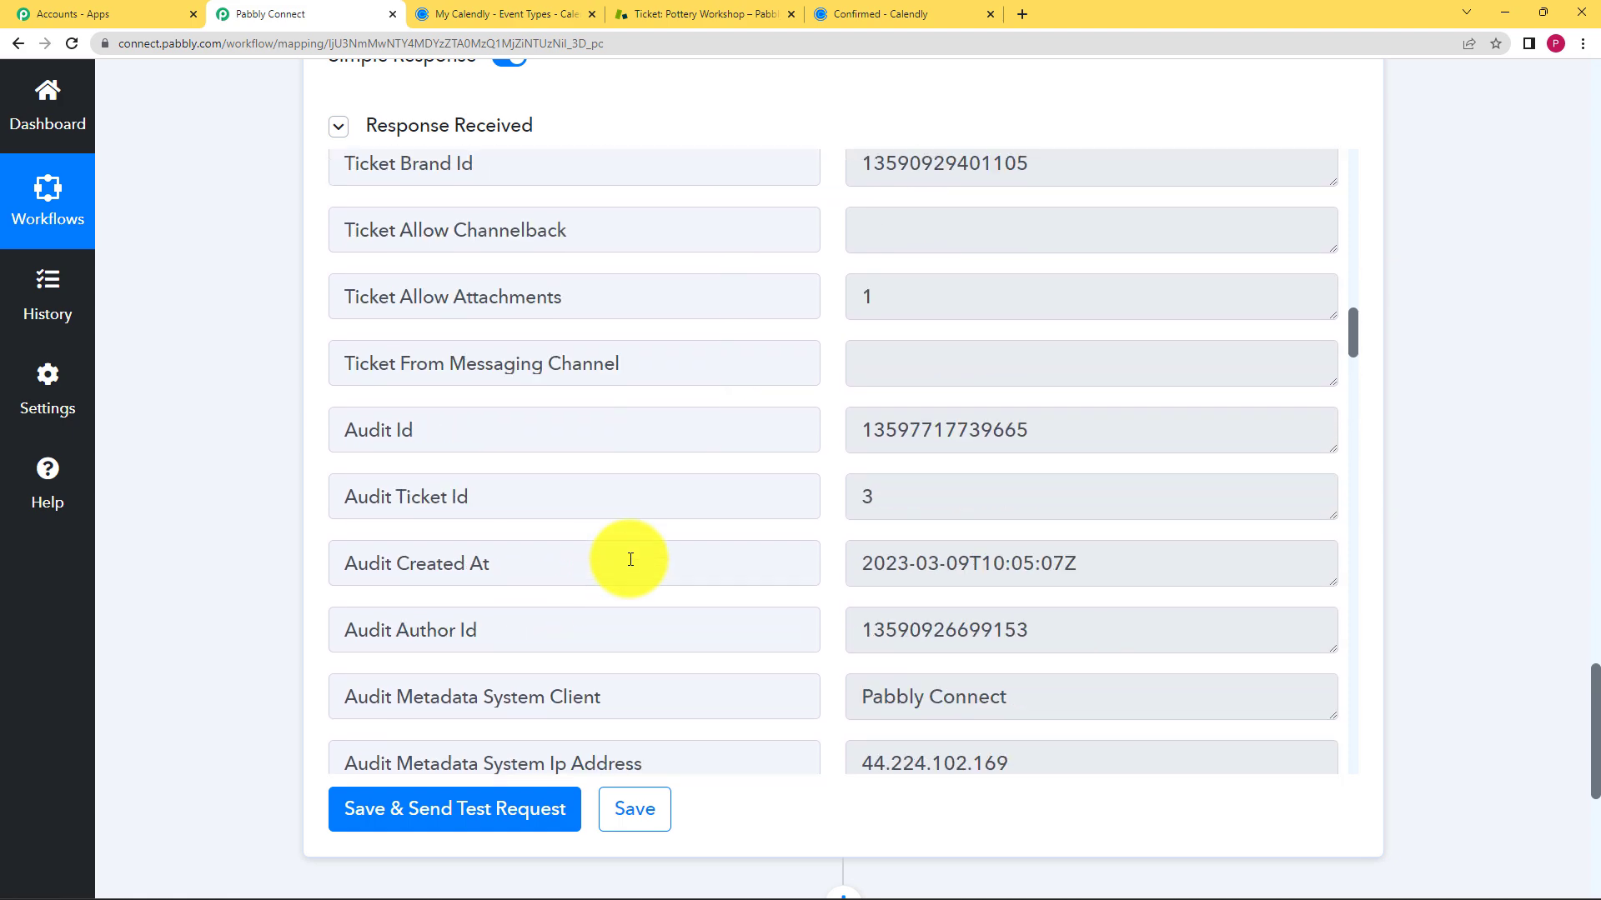
pyautogui.scroll(6, 631, 559)
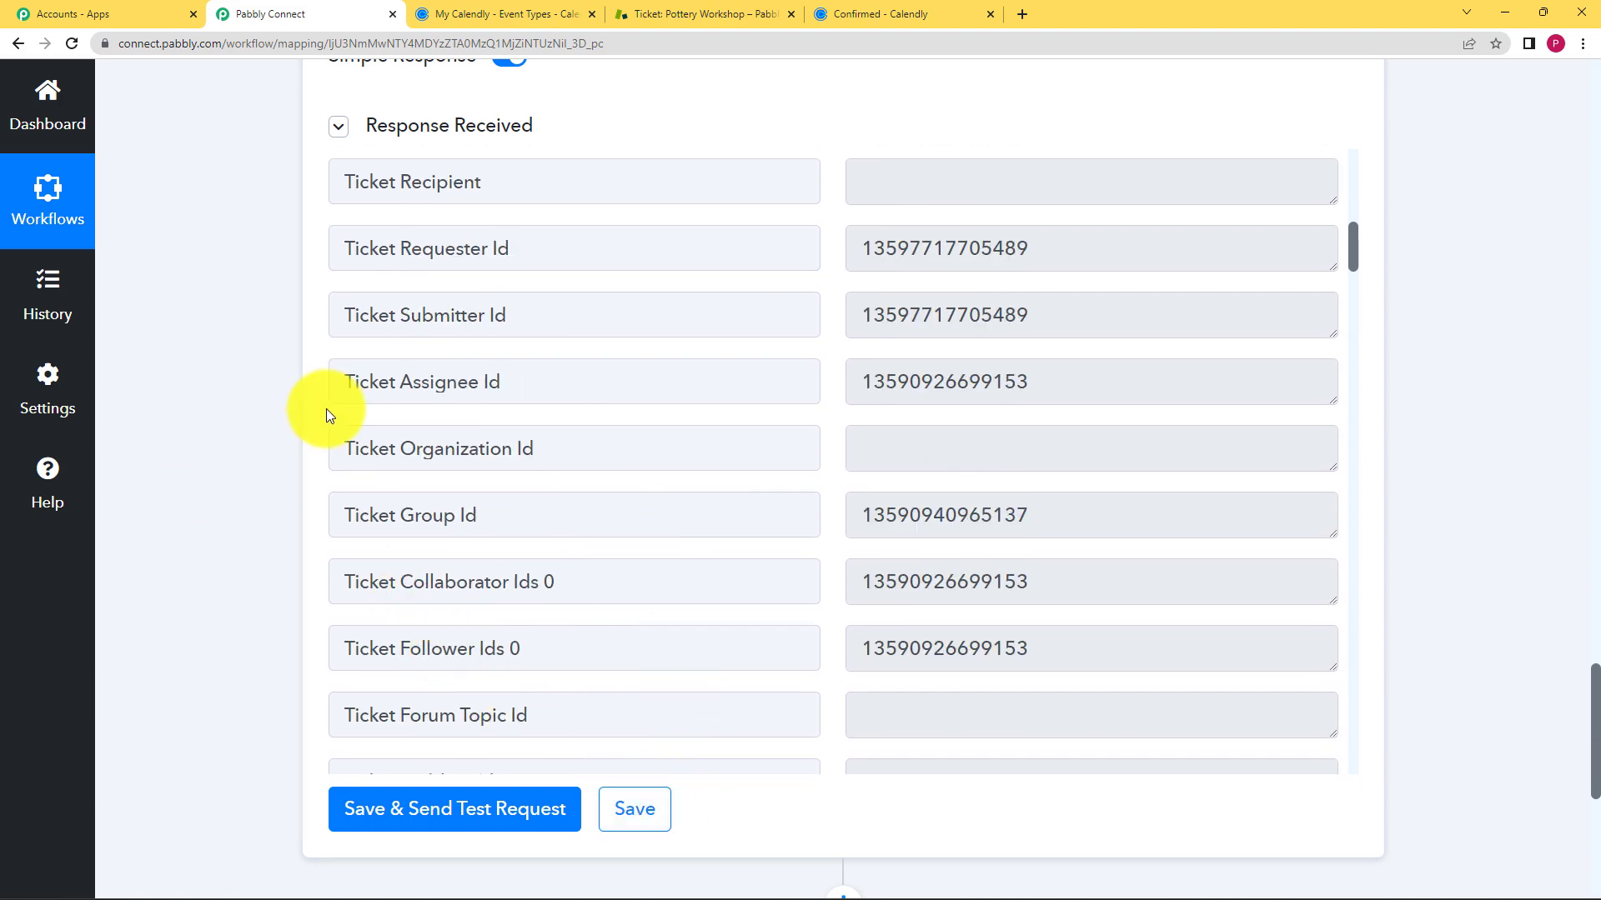
pyautogui.click(687, 10)
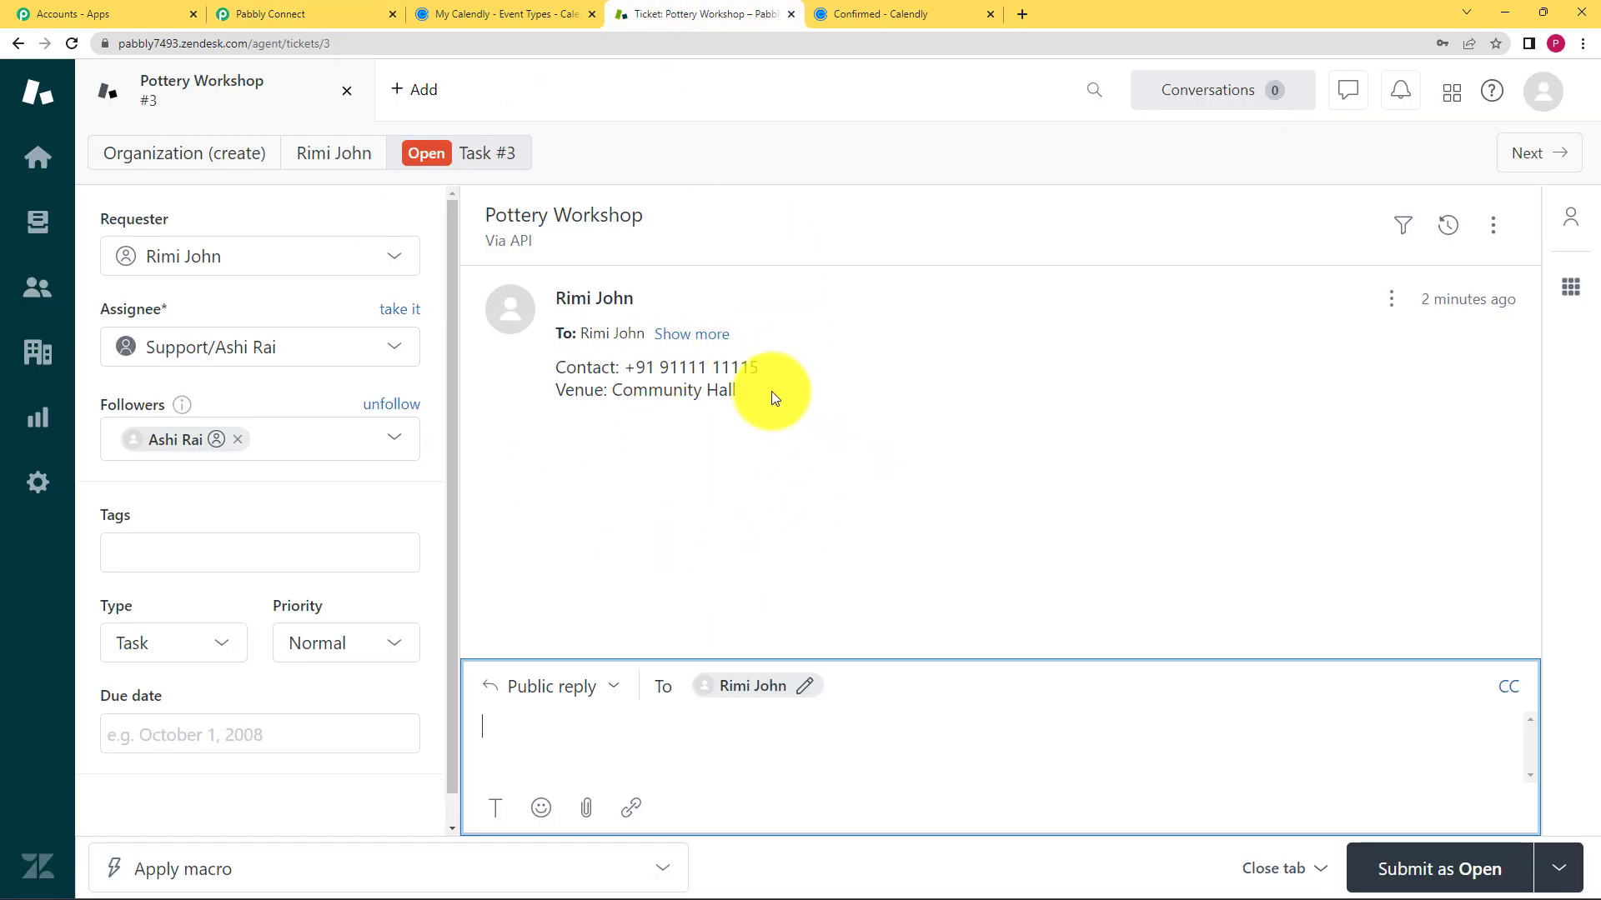
pyautogui.click(347, 12)
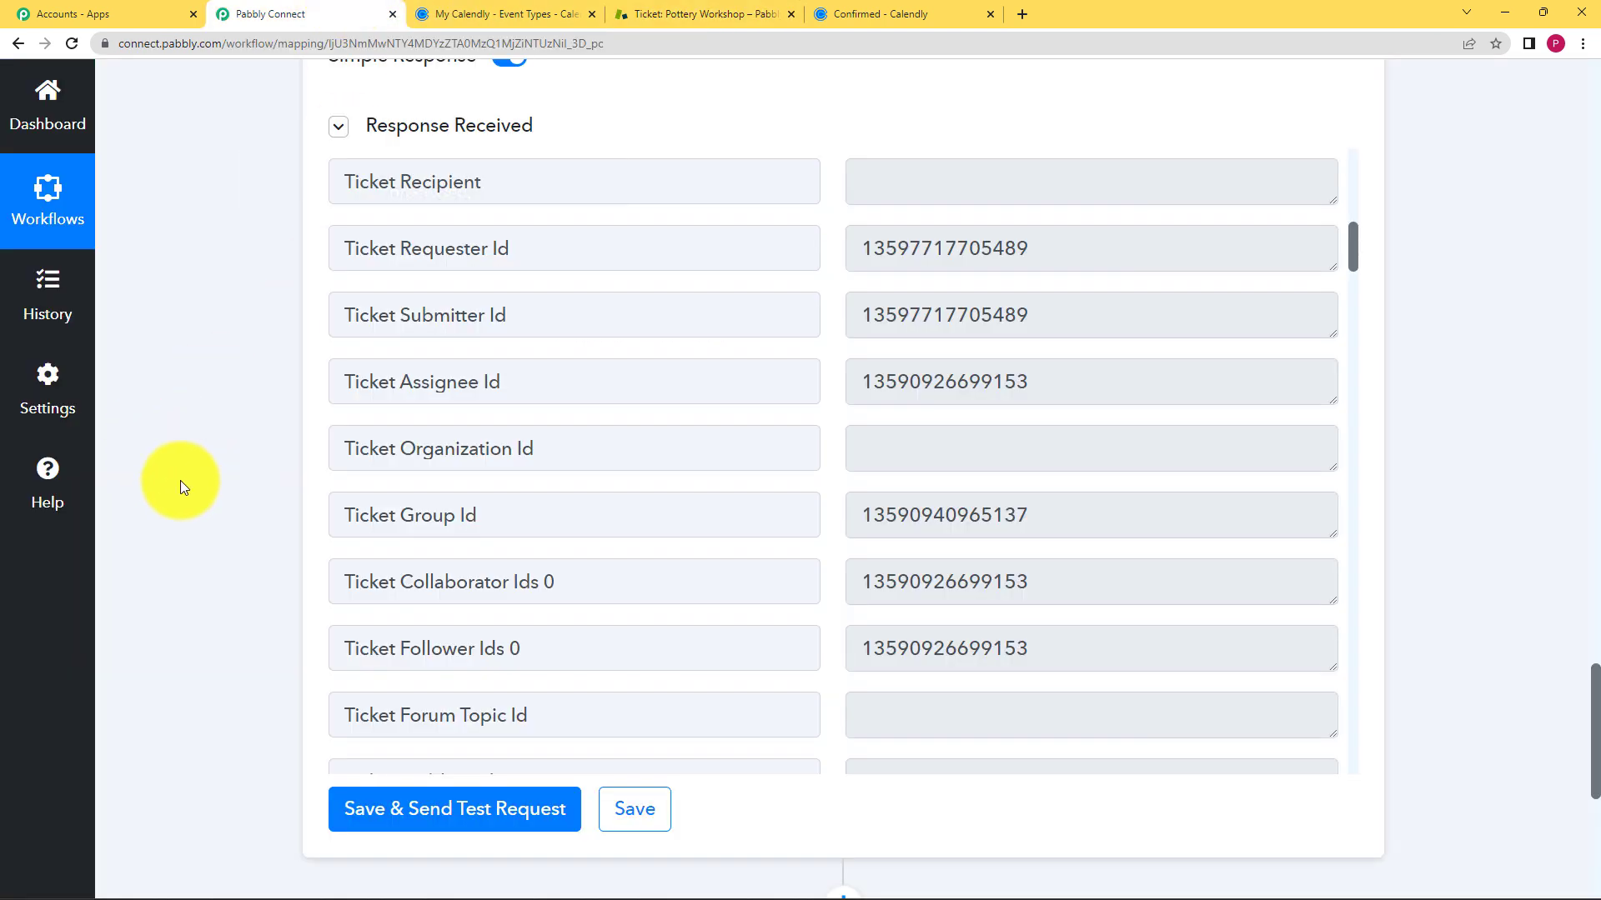